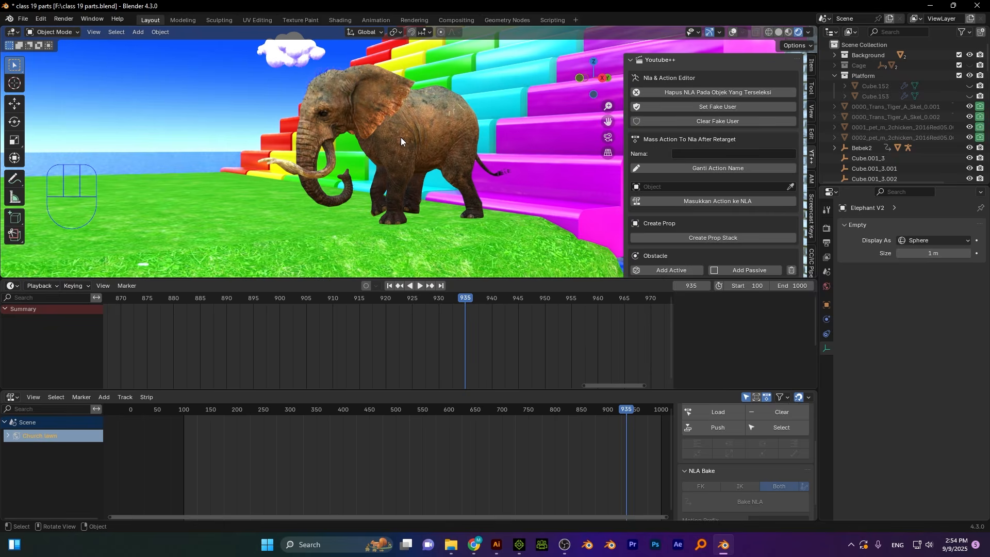
- Place the 3D cursor on the grass in front of the elephant from the top view and turn on the viewport overlays
scroll(401, 137, down, 3)
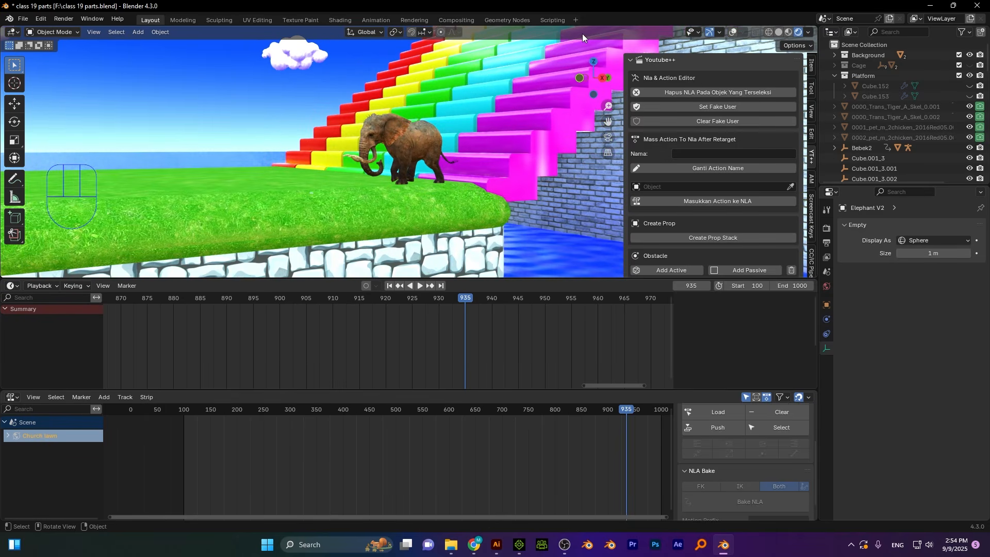
scroll(402, 149, up, 3)
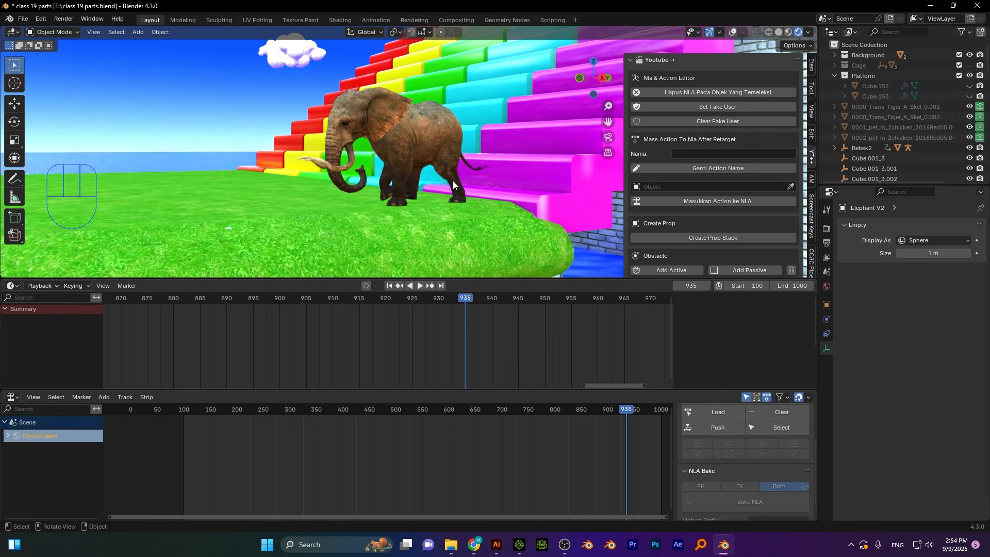
scroll(453, 180, up, 4)
scroll(465, 157, down, 3)
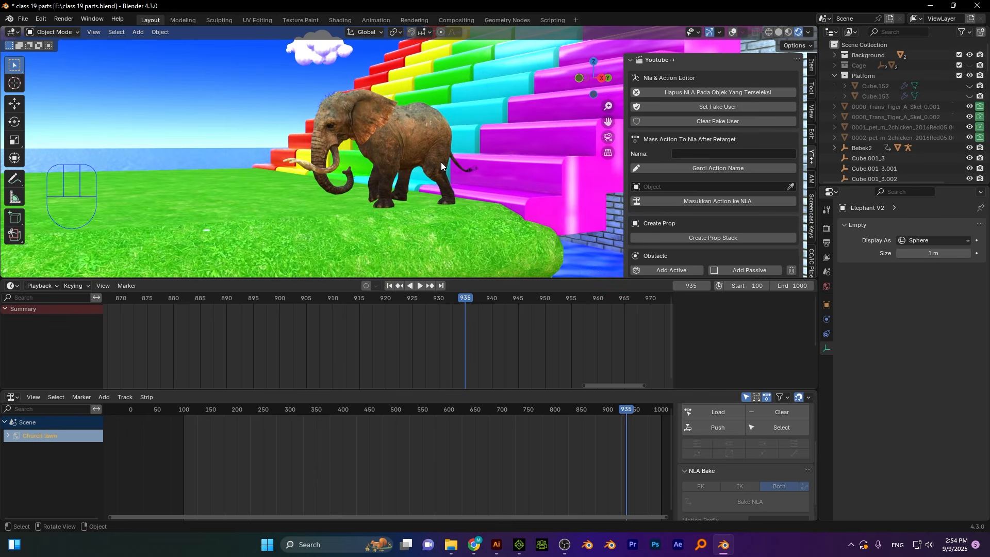
key(KP_7)
alt+shift+middle_drag(444, 162, 440, 55)
scroll(478, 174, down, 2)
alt+shift+middle_drag(479, 145, 468, 67)
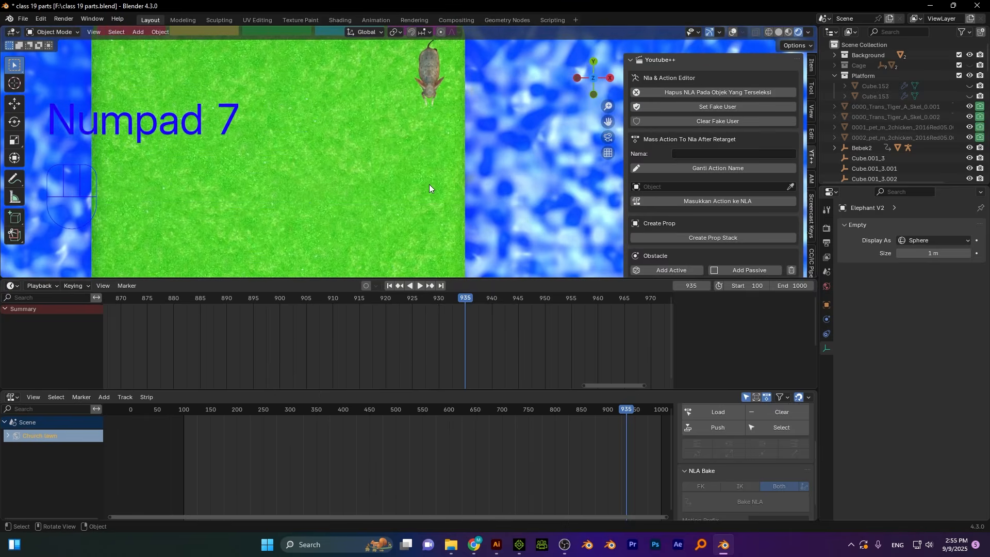
shift+right_click(431, 185)
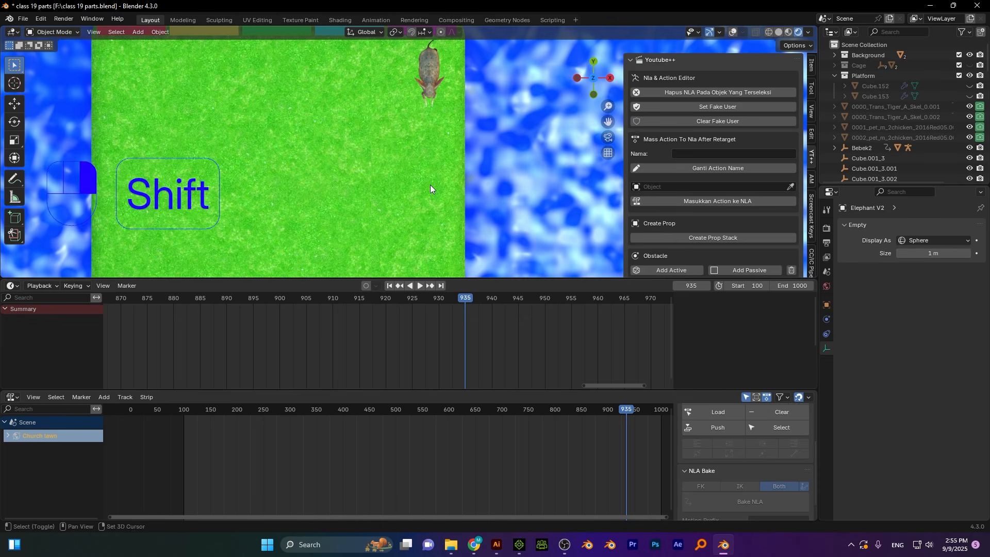
click(733, 32)
alt+middle_drag(546, 236, 441, 116)
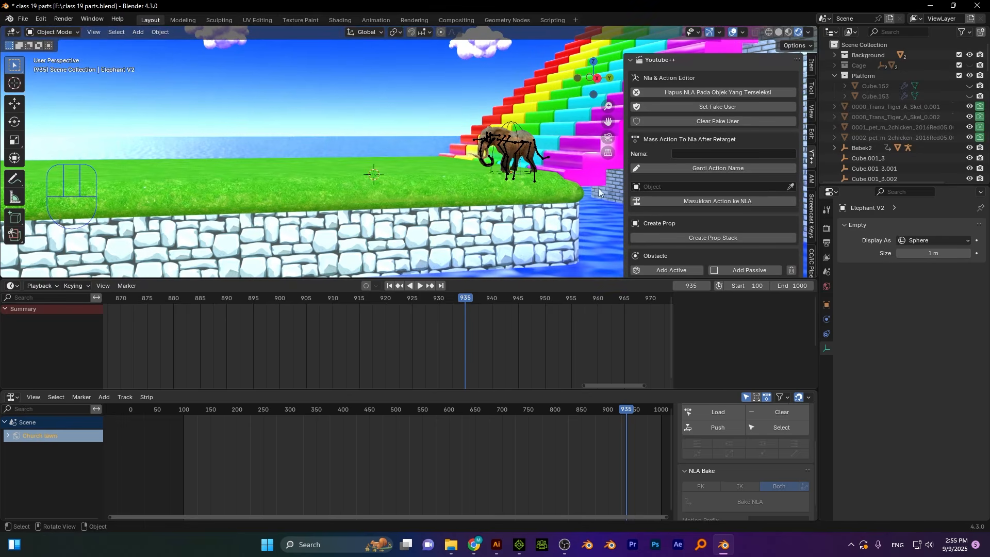
- Switch the asset manager's library to King Pack Big
click(812, 179)
scroll(712, 249, down, 1)
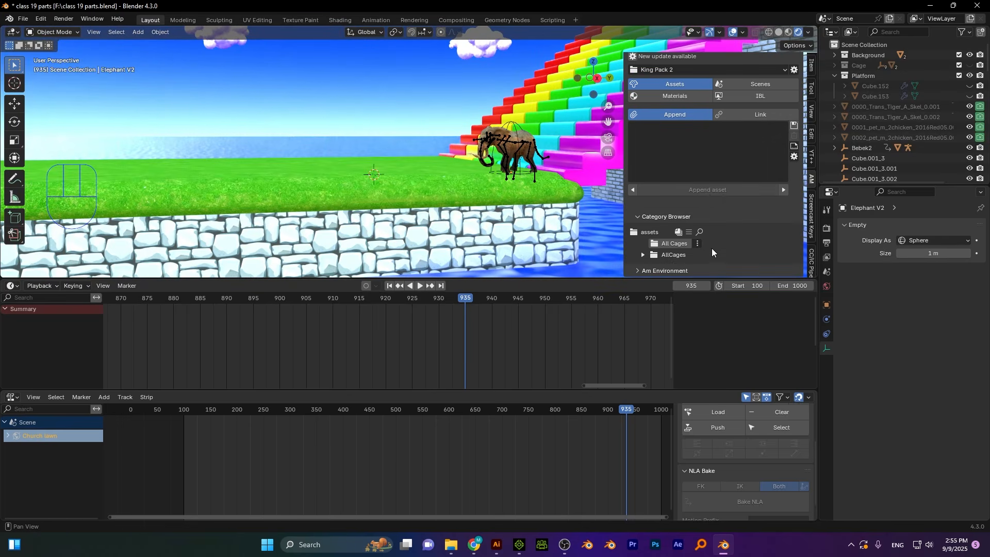
click(755, 69)
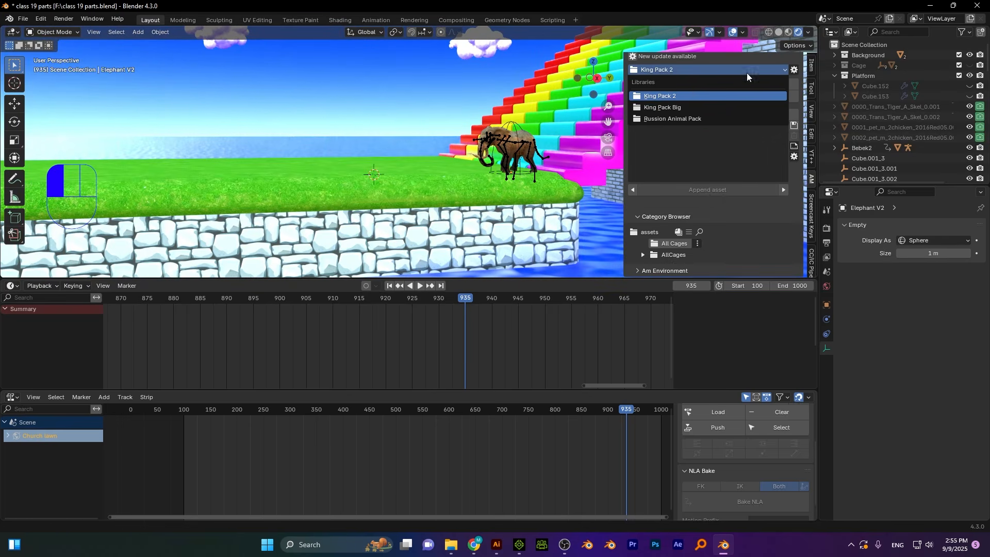
click(729, 107)
- Append the "a fountain" asset at the 3D cursor in front of the elephant
scroll(706, 239, down, 5)
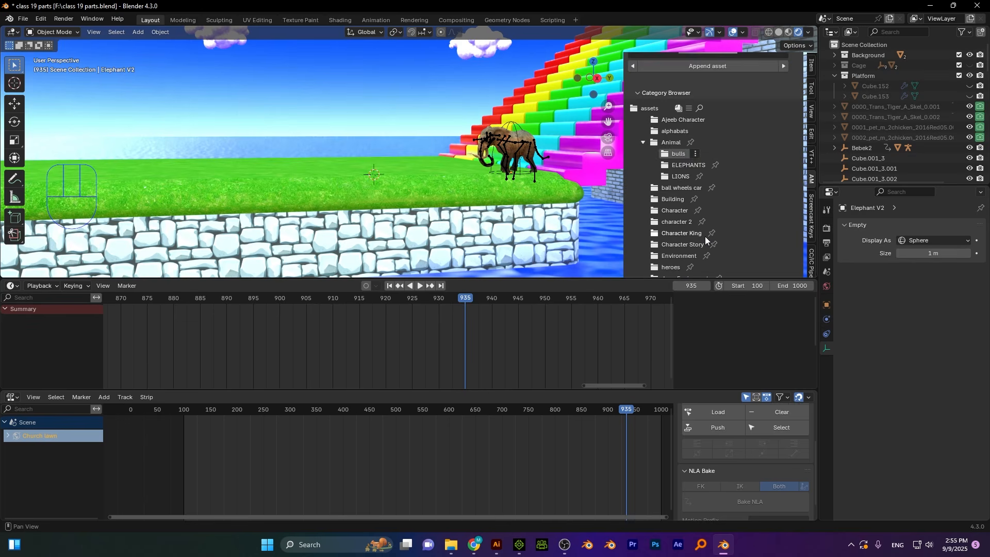
scroll(706, 240, down, 10)
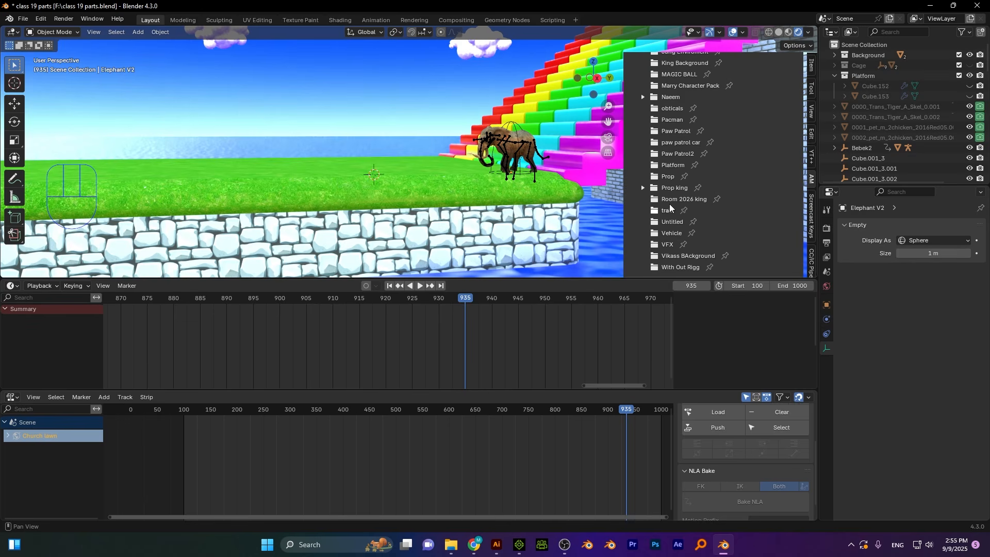
scroll(704, 225, up, 6)
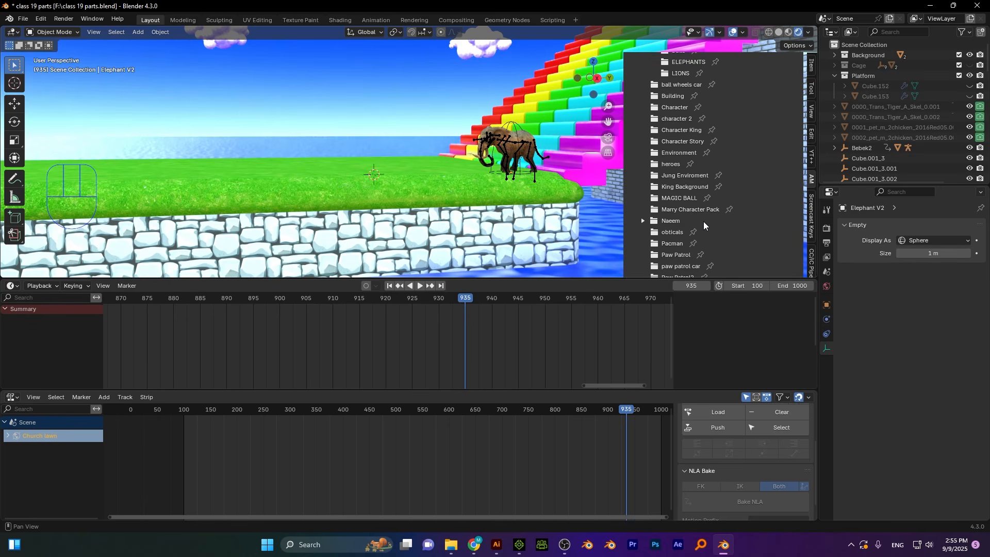
scroll(703, 221, up, 8)
click(716, 138)
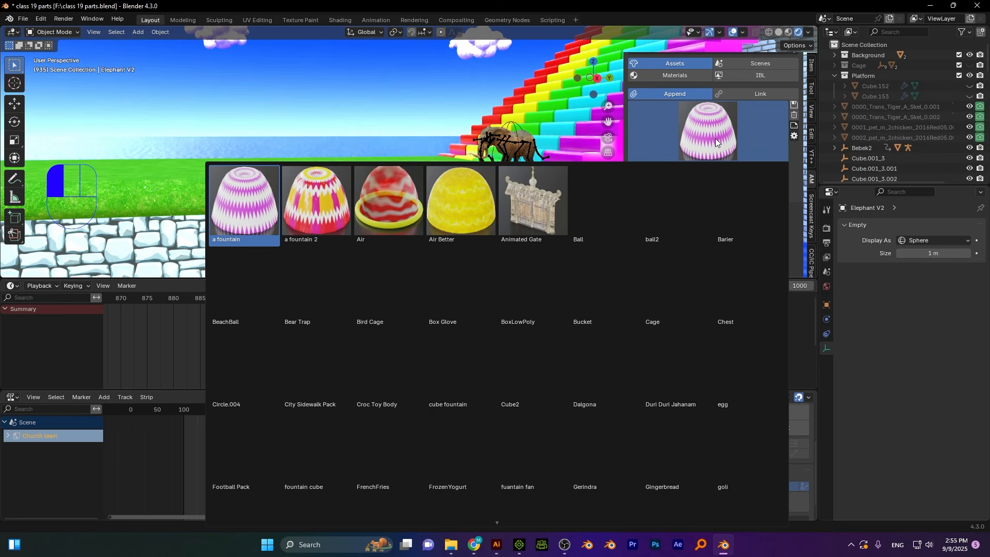
click(240, 200)
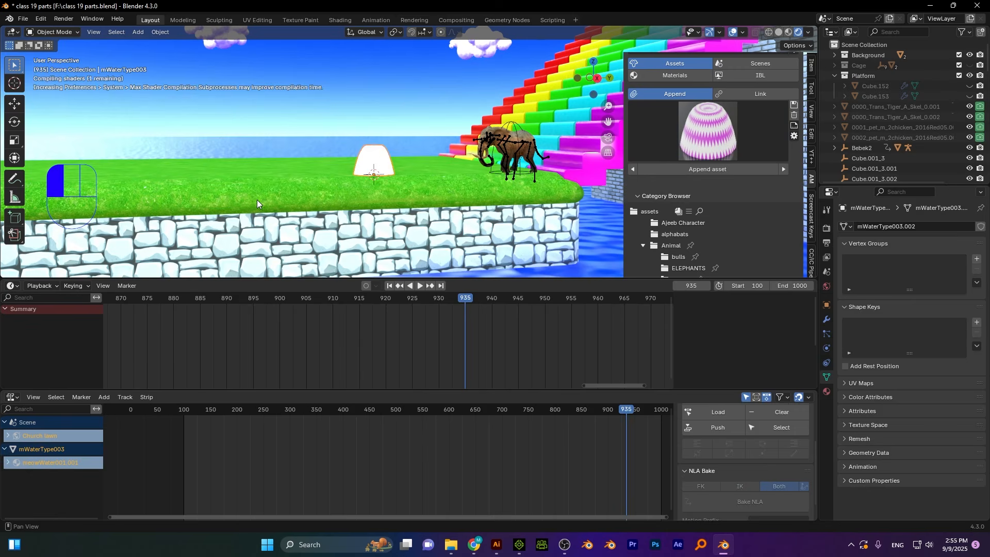
- Scale the fountain up uniformly in the right side view until it stands well above the elephant
scroll(459, 183, up, 2)
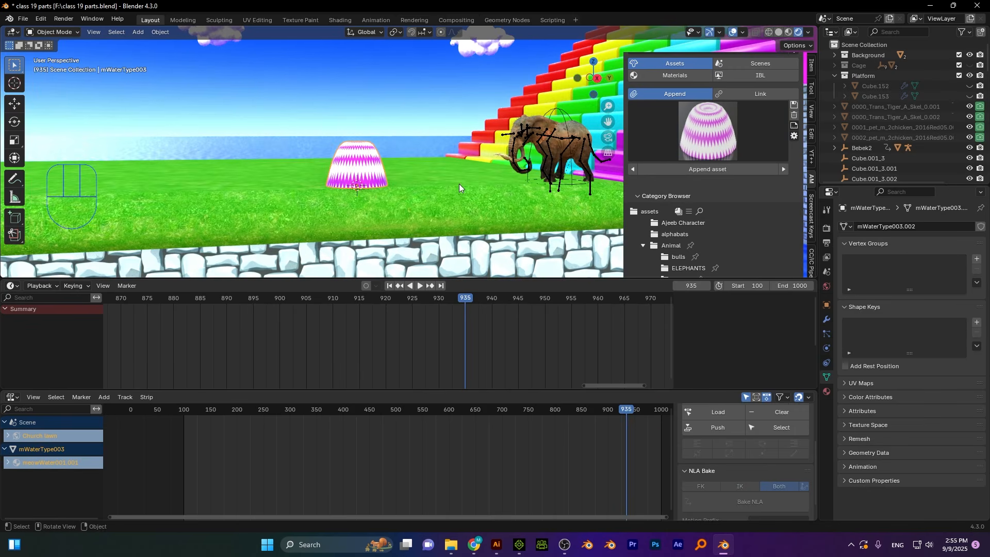
key(KP_3)
key(s)
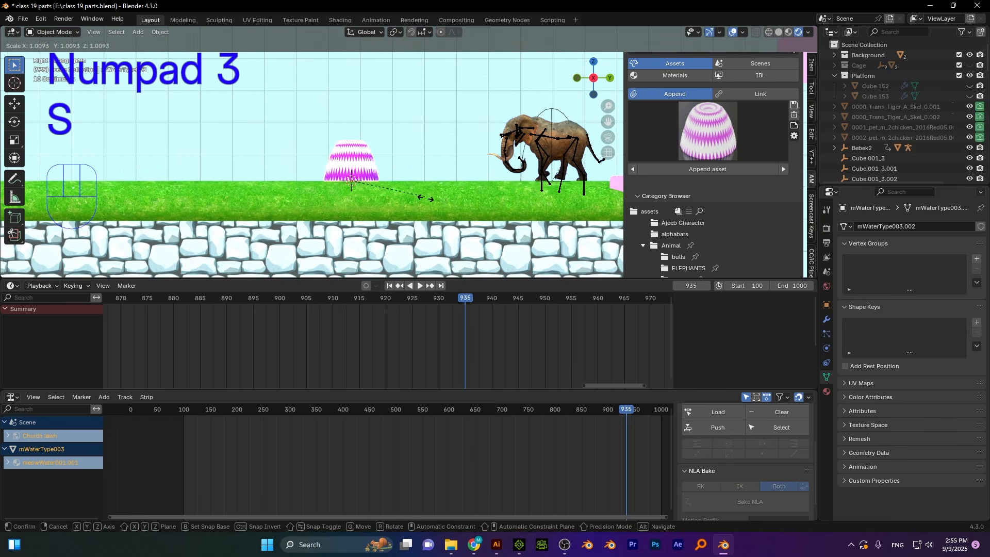
click(496, 101)
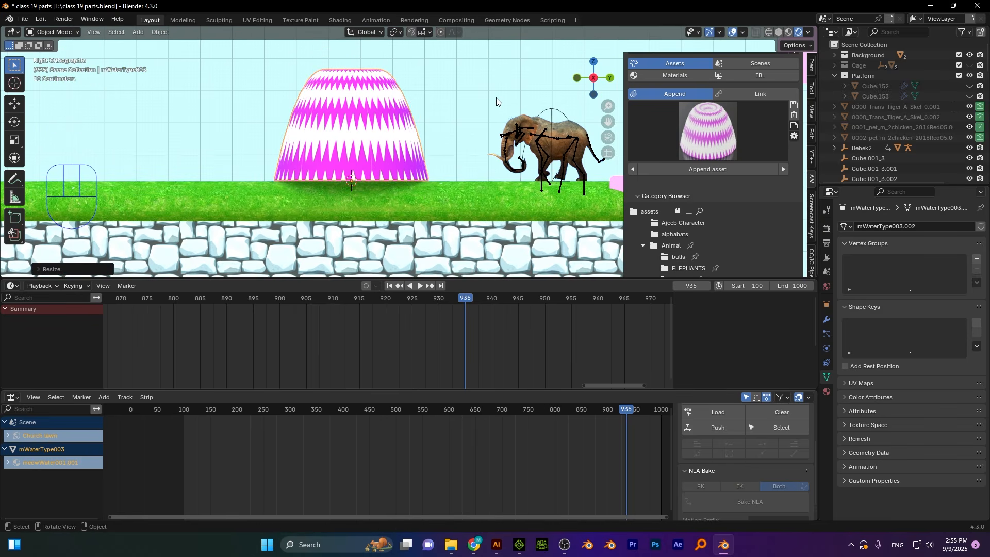
- Widen the grass platform along the global X axis by a factor of about 1.16
key(KP_7)
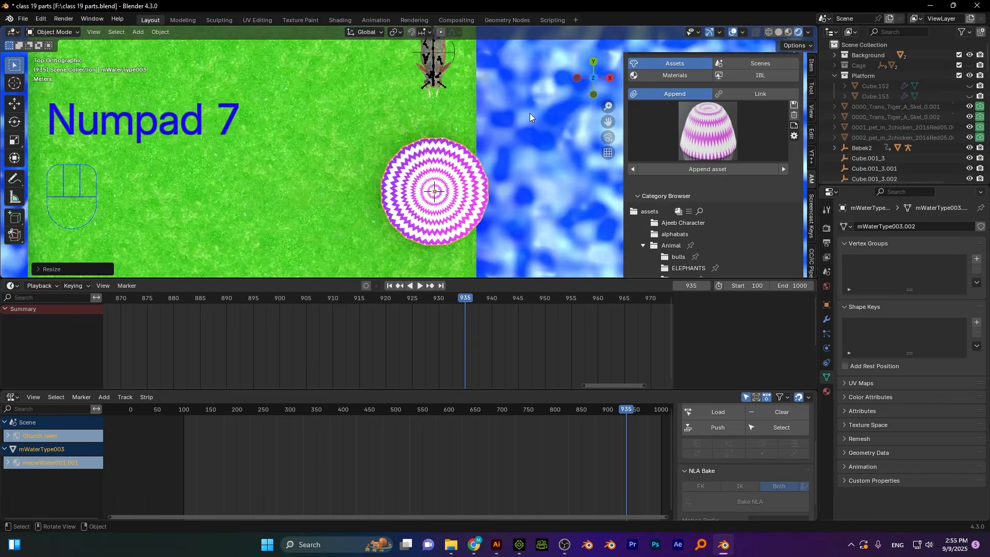
shift+middle_drag(522, 122, 513, 121)
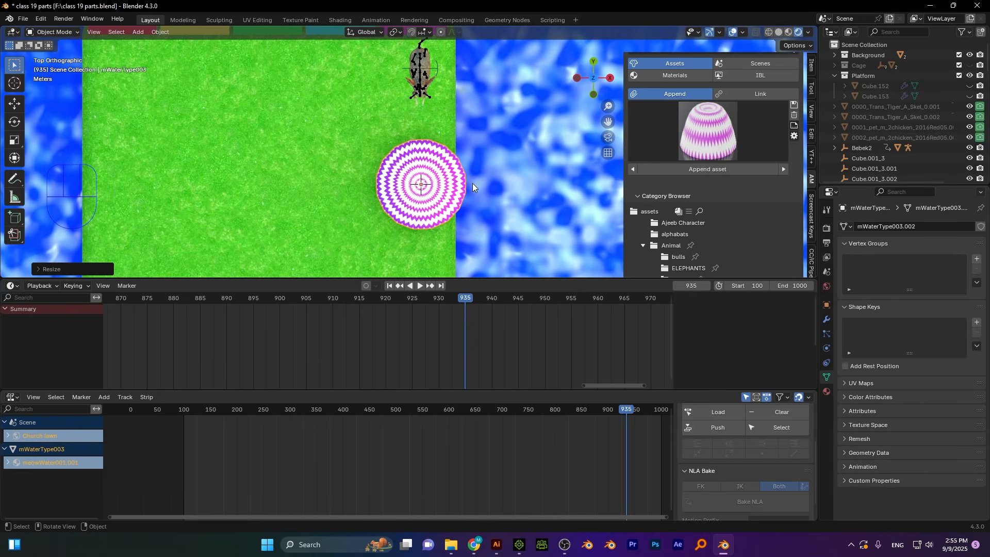
scroll(464, 185, down, 2)
click(333, 137)
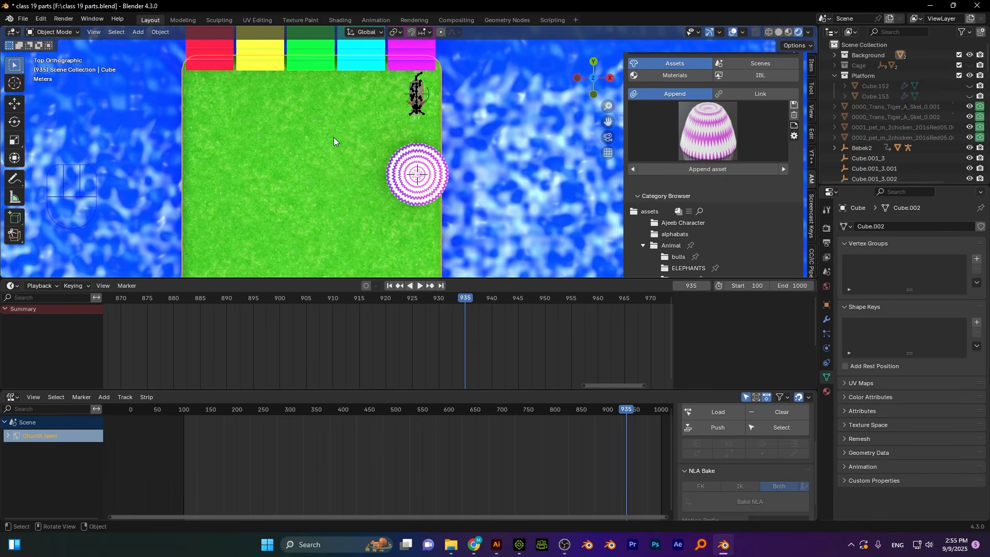
key(s)
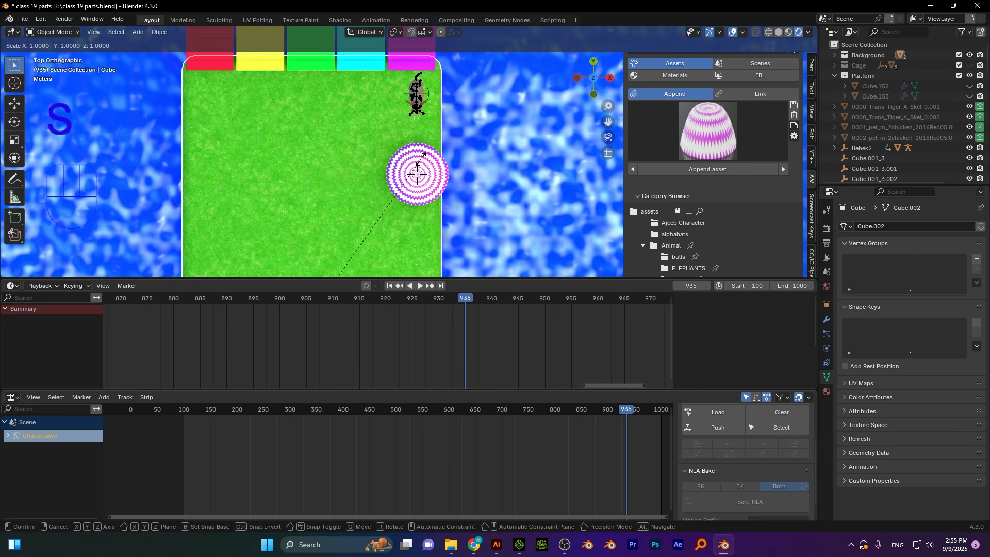
key(x)
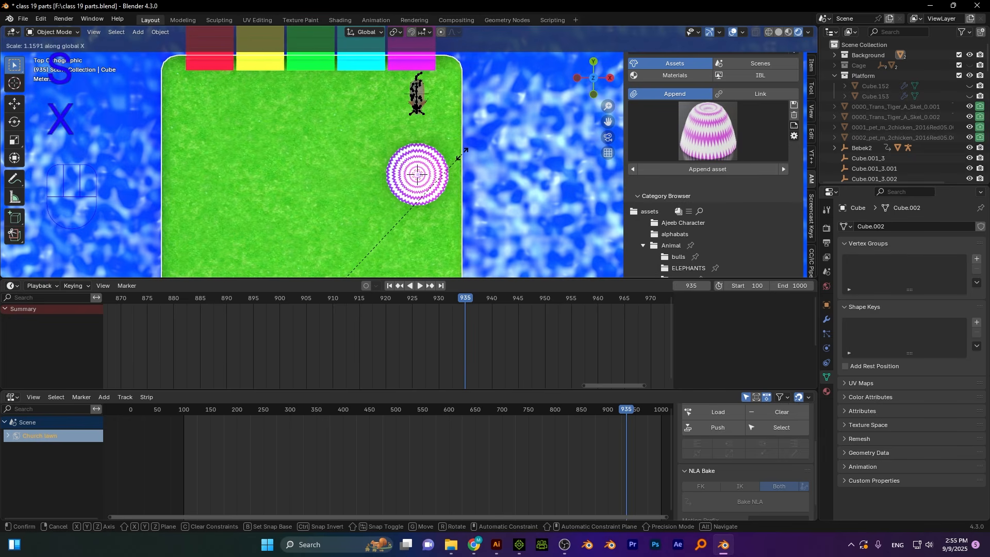
click(460, 154)
alt+middle_drag(508, 195, 400, 90)
- Move the fountain about 5.56 m along negative Y, away from the elephant, and deselect it
click(425, 140)
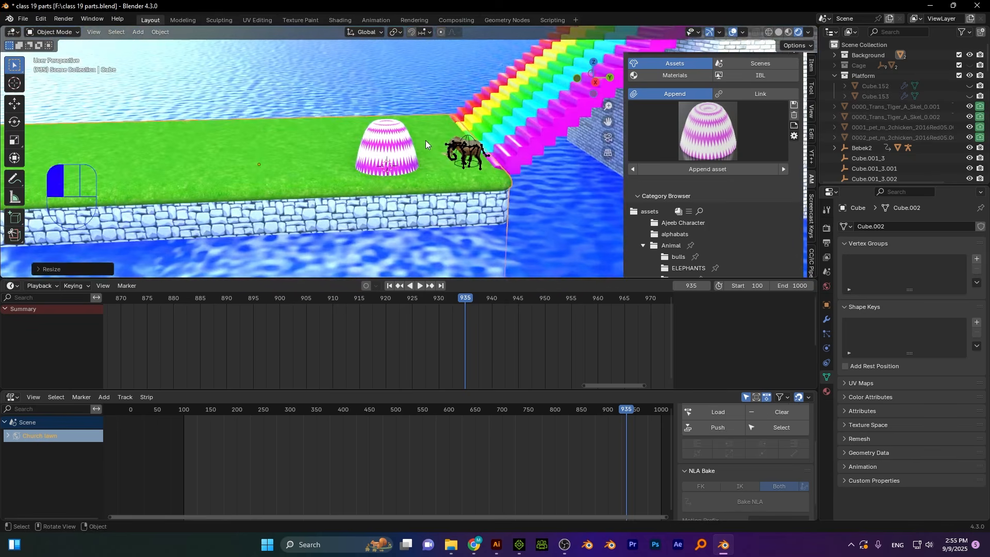
scroll(421, 155, up, 2)
mouse_move(417, 164)
alt+middle_down()
mouse_move(420, 156)
mouse_move(406, 155)
alt+middle_up()
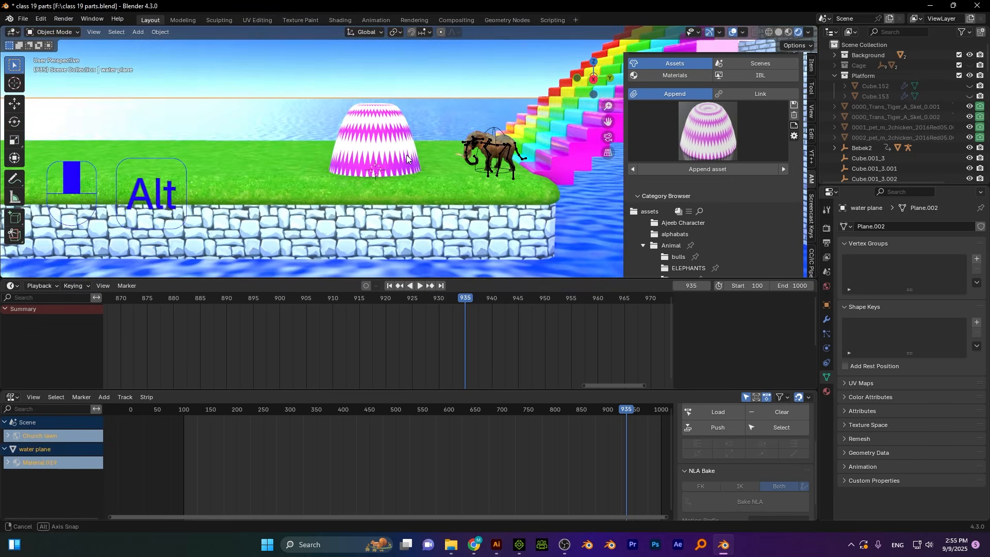
key(KP_3)
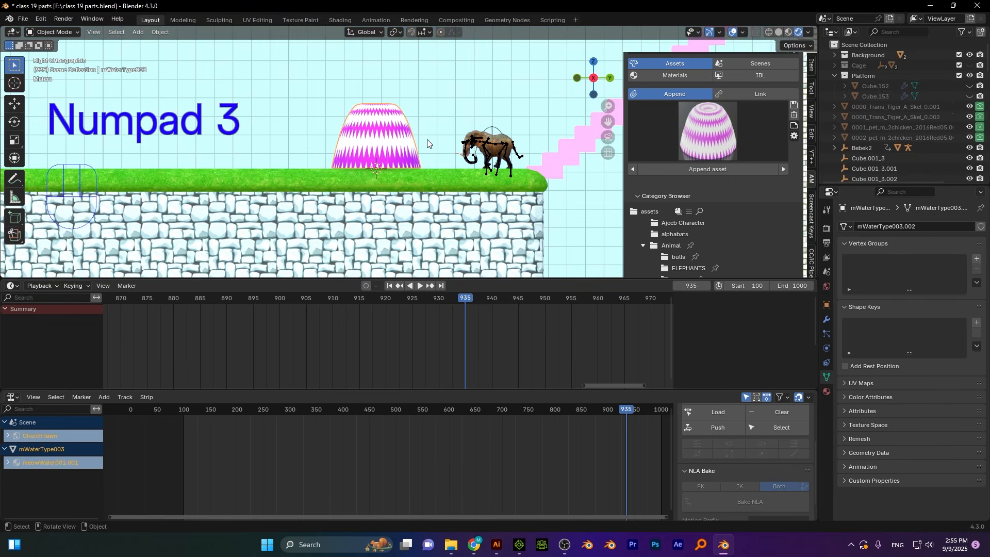
key(g)
key(y)
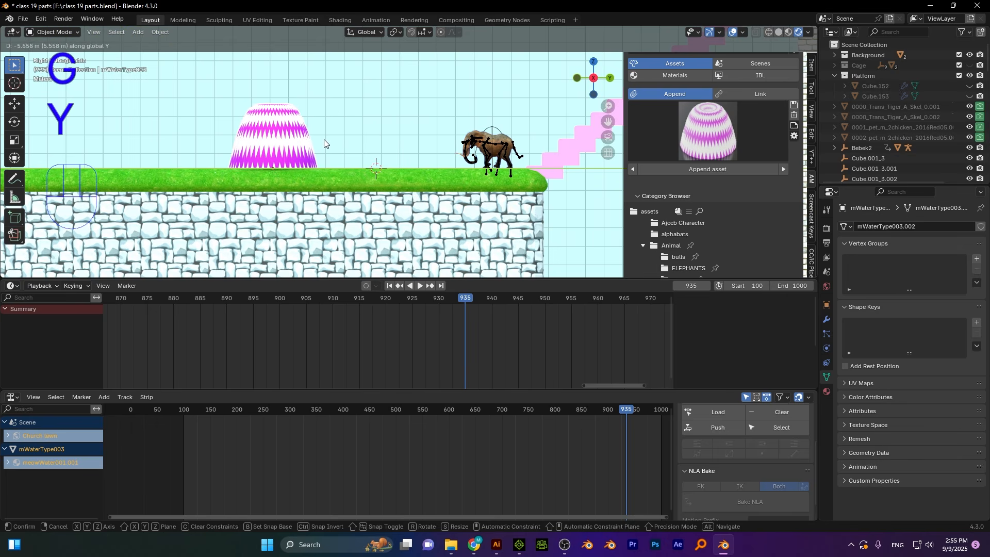
click(324, 140)
click(351, 119)
alt+middle_drag(351, 120, 392, 136)
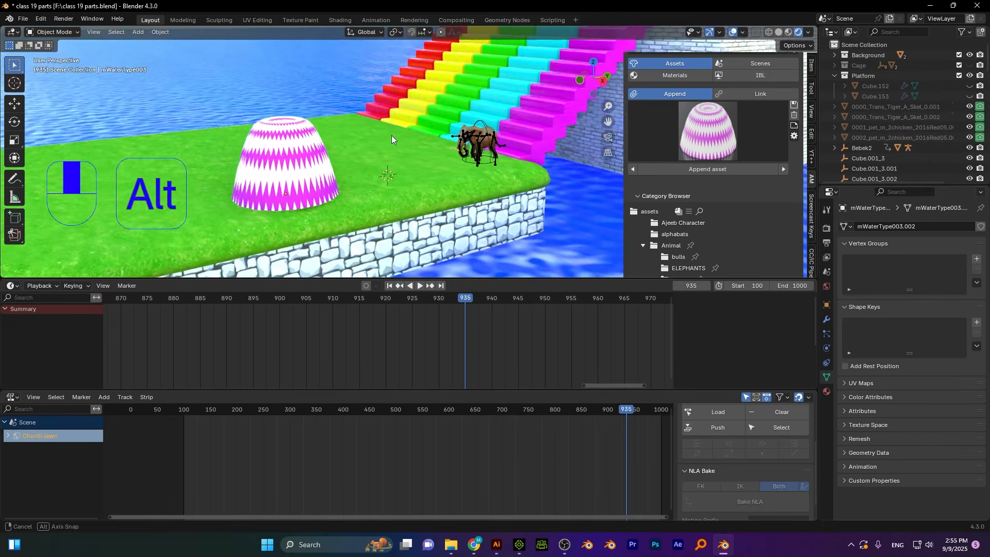
- Browse the library's asset previews for other props
click(699, 125)
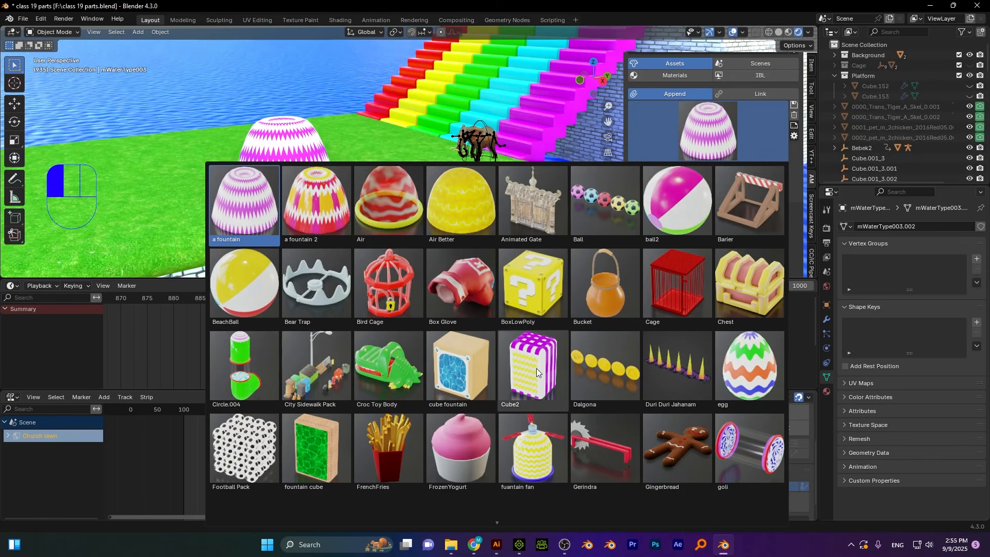
scroll(618, 408, down, 4)
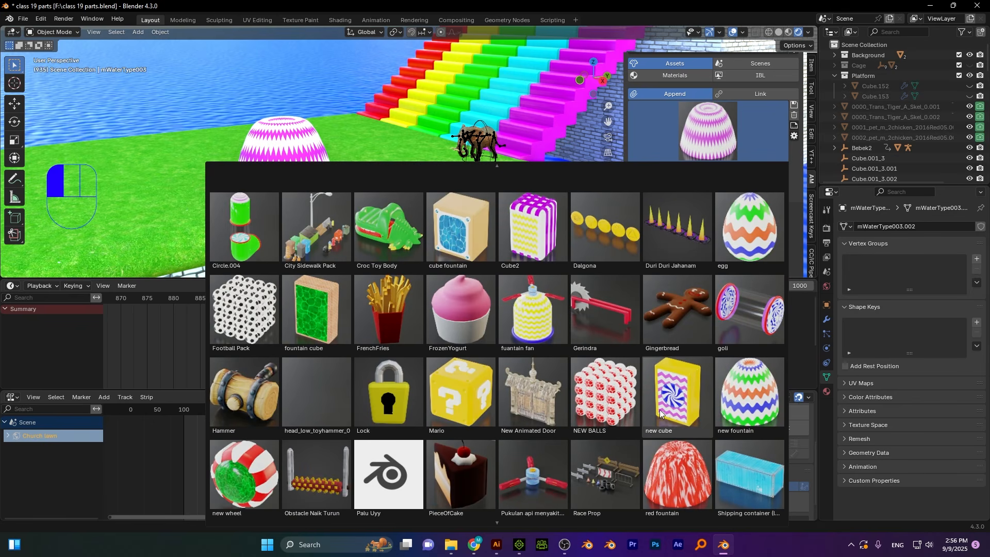
scroll(357, 241, up, 4)
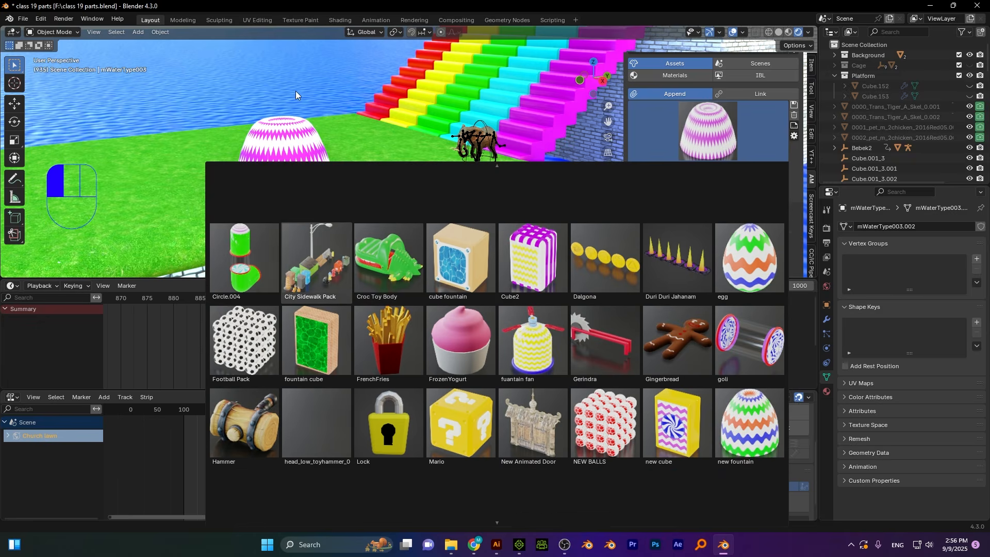
click(343, 122)
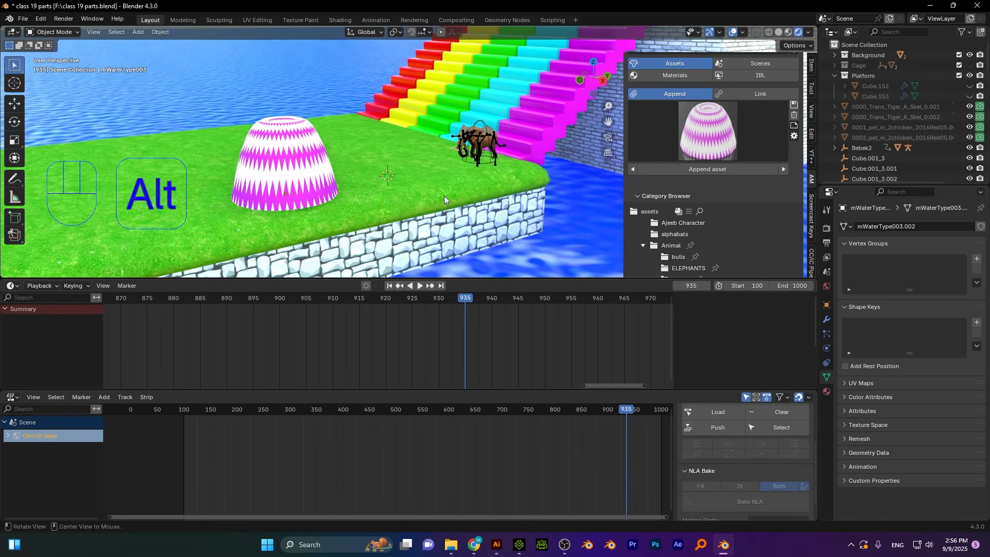
- Examine the fountain's distance from the elephant and the elephant's body and rig up close
alt+middle_drag(444, 196, 412, 191)
scroll(423, 194, up, 3)
scroll(493, 170, down, 1)
scroll(494, 170, up, 2)
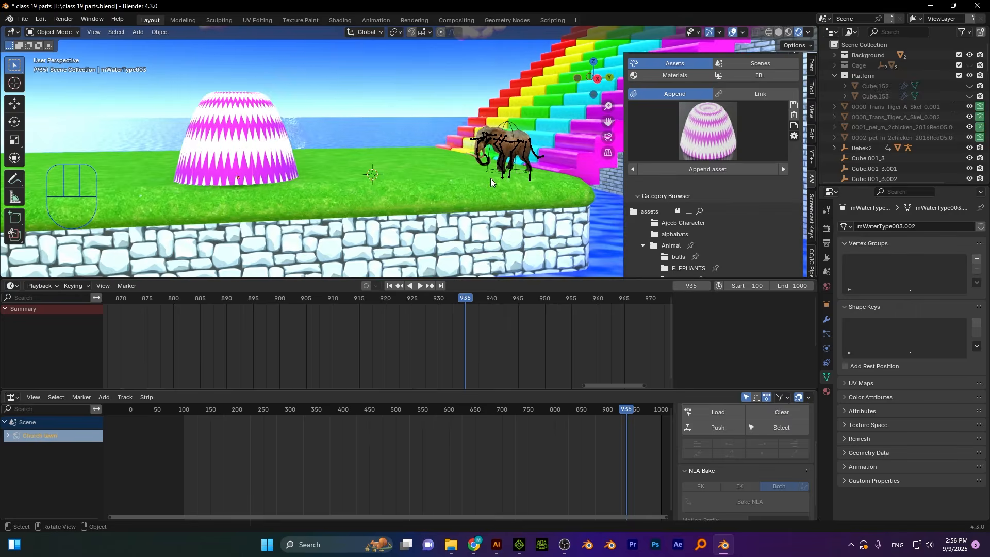
alt+shift+middle_drag(505, 128, 472, 149)
scroll(488, 175, up, 1)
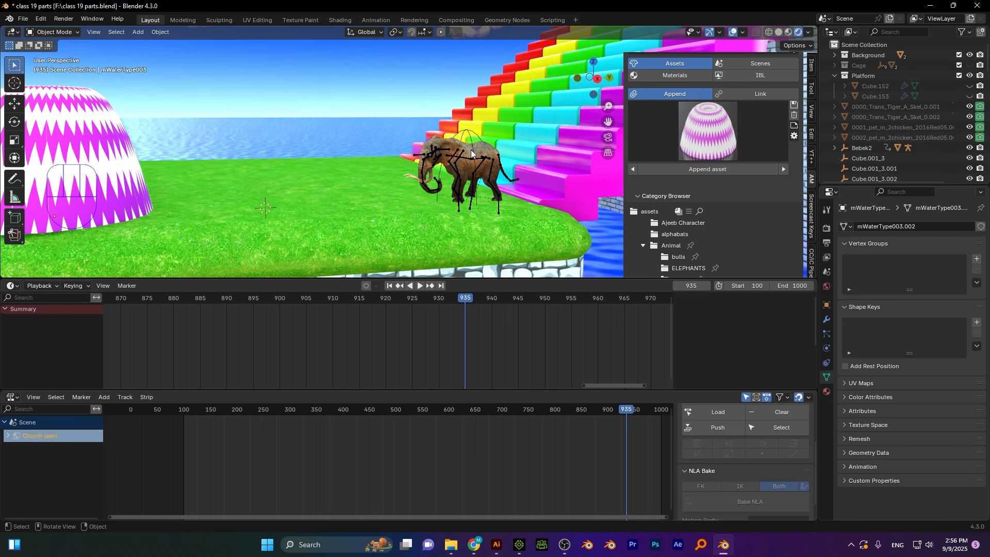
scroll(472, 112, up, 3)
alt+shift+middle_drag(454, 108, 341, 107)
scroll(533, 185, up, 2)
middle_drag(368, 156, 394, 155)
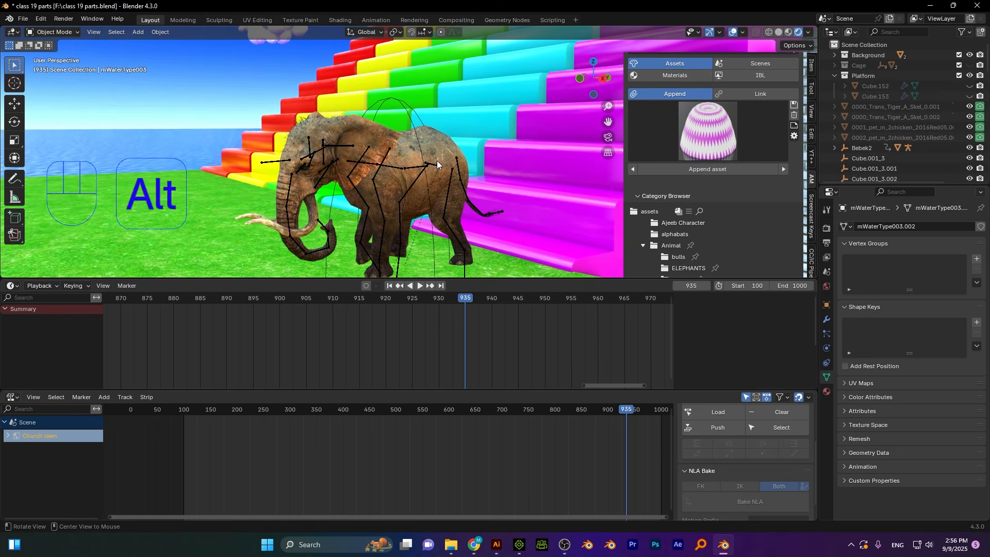
- Select the elephant's body mesh in the viewport
key(alt+w)
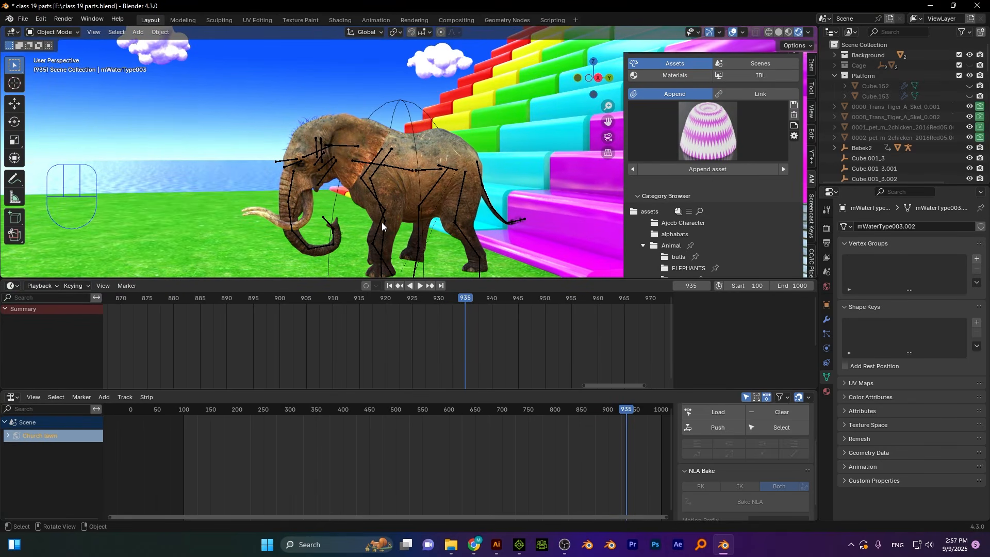
scroll(381, 225, up, 2)
click(447, 147)
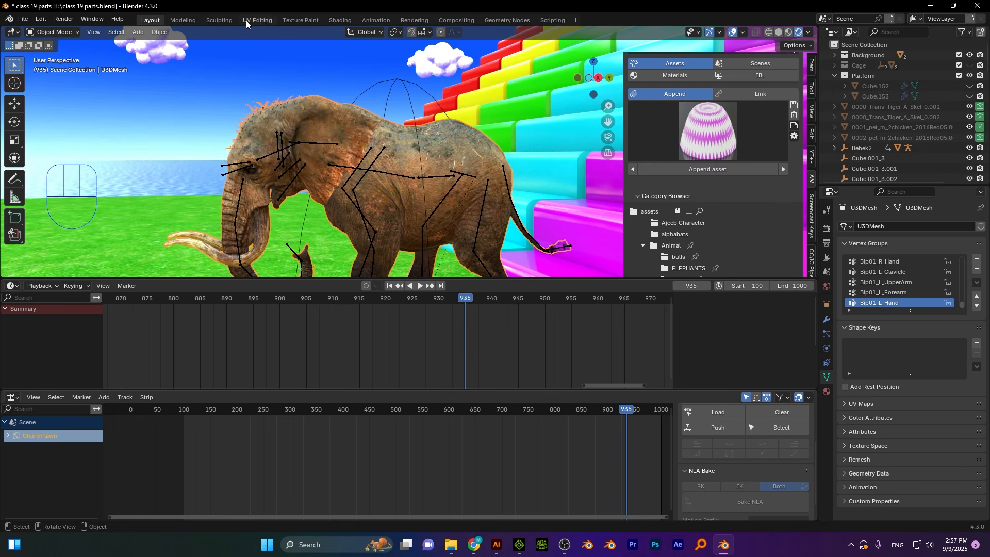
- Open the elephant mesh in the UV Editing workspace and deselect all its geometry, leaving only its texture image displayed
click(268, 20)
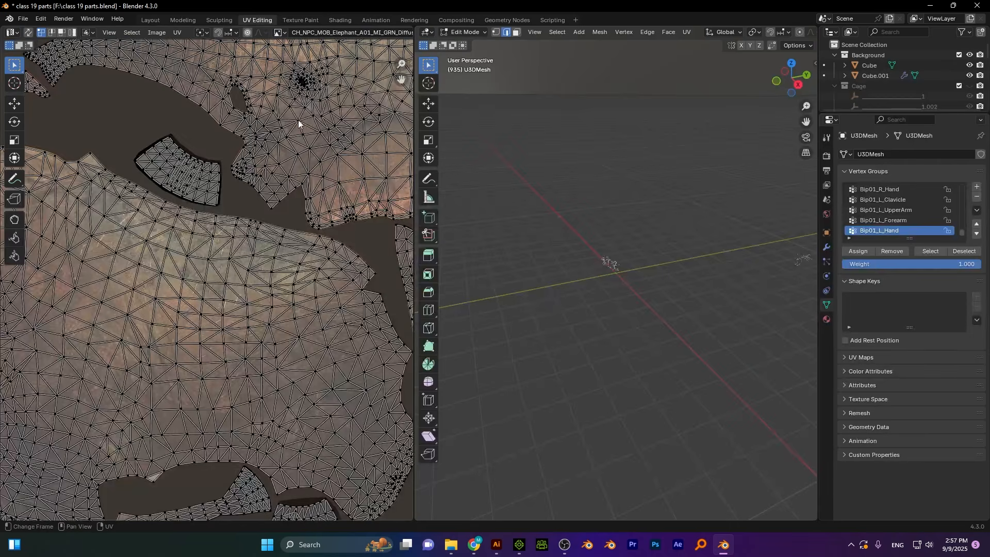
key(Home)
scroll(607, 283, up, 10)
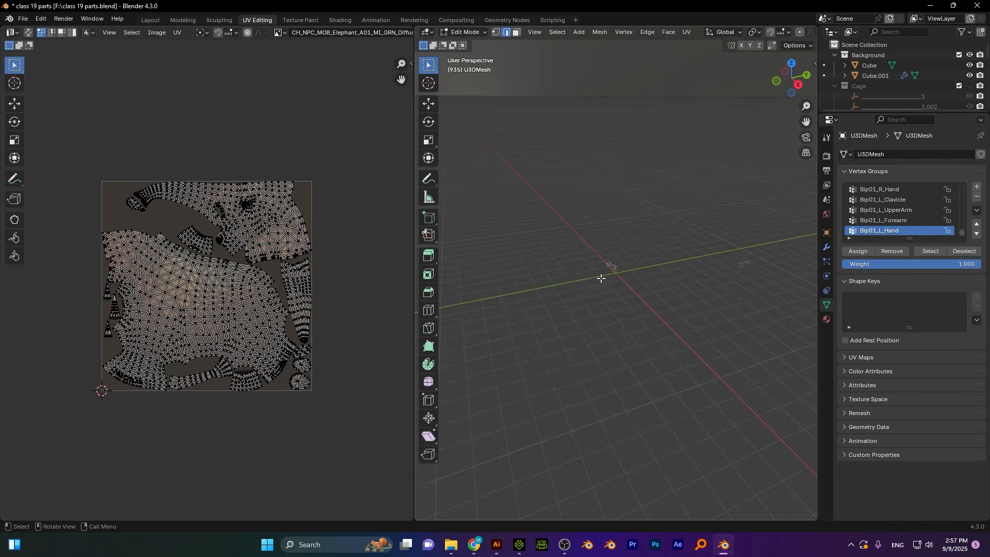
scroll(597, 255, down, 10)
scroll(609, 263, up, 12)
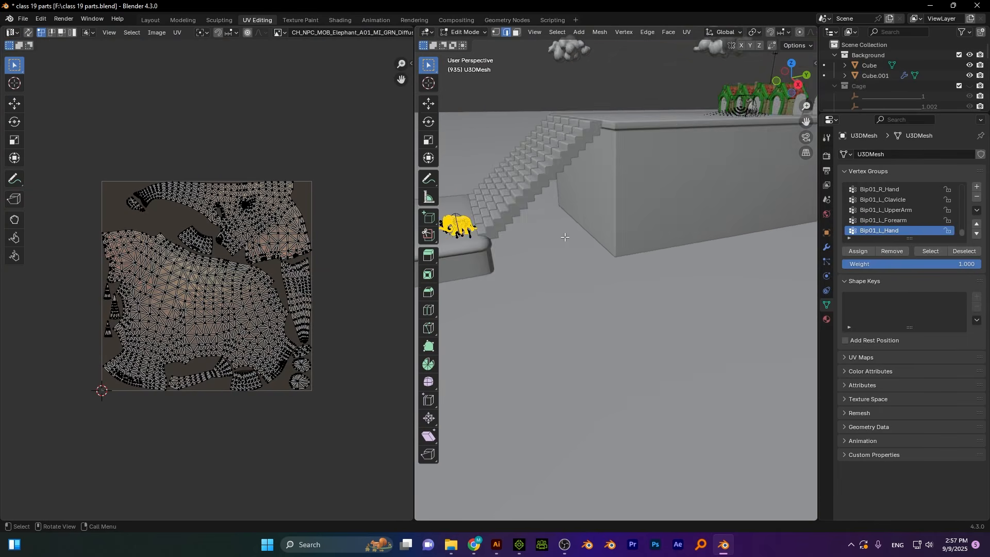
scroll(612, 269, down, 8)
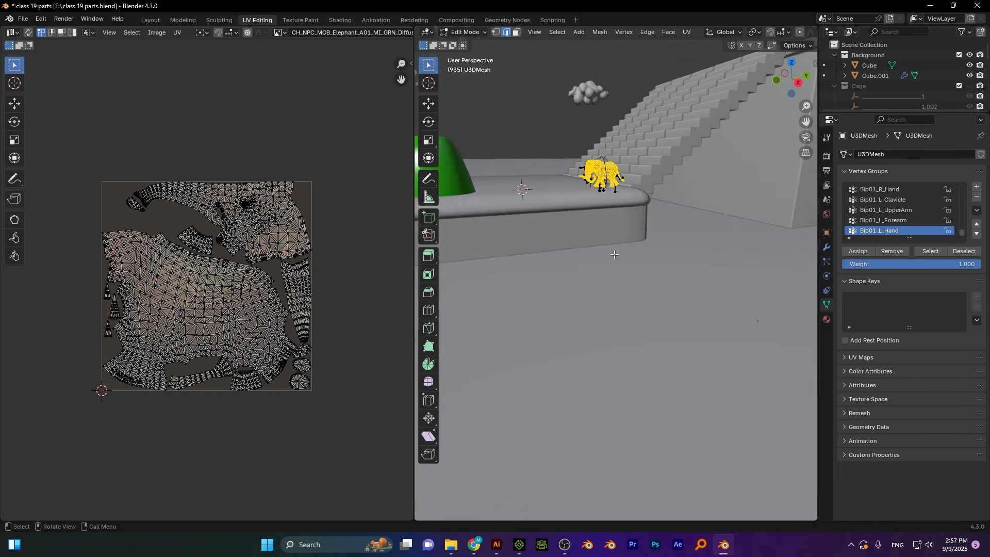
scroll(609, 232, up, 3)
click(569, 128)
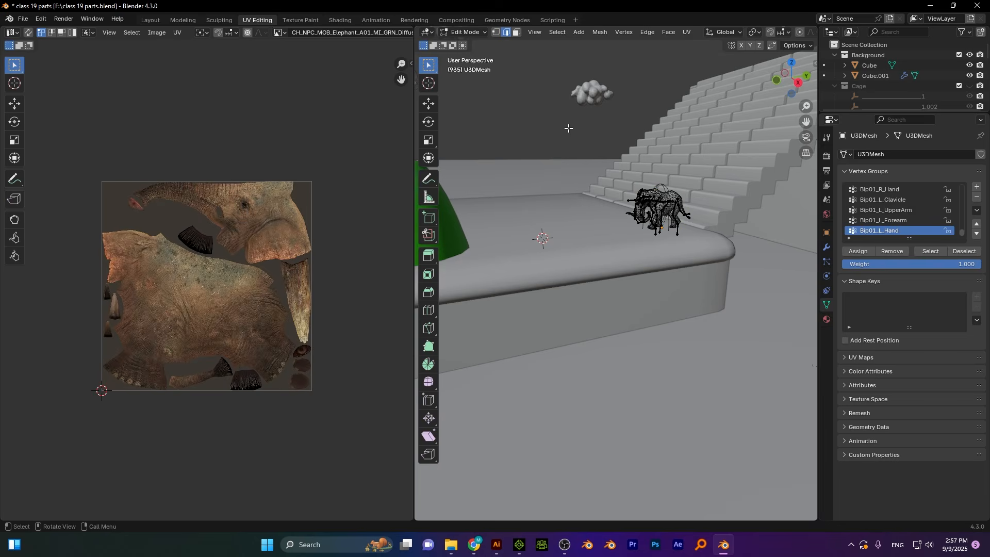
- Save the elephant's diffuse texture to the Desktop as a JPEG named "ele orignal.jpg"
scroll(300, 332, up, 1)
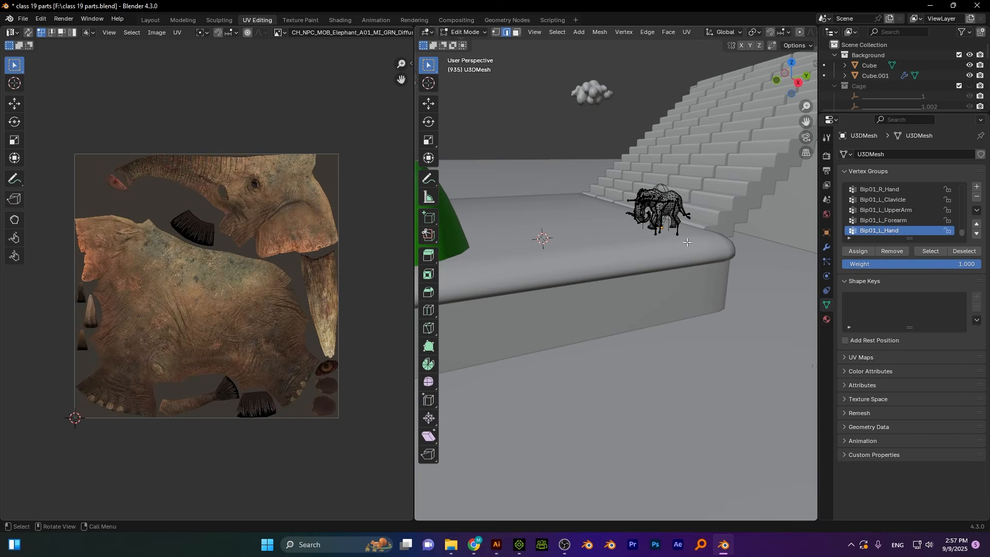
scroll(244, 244, up, 1)
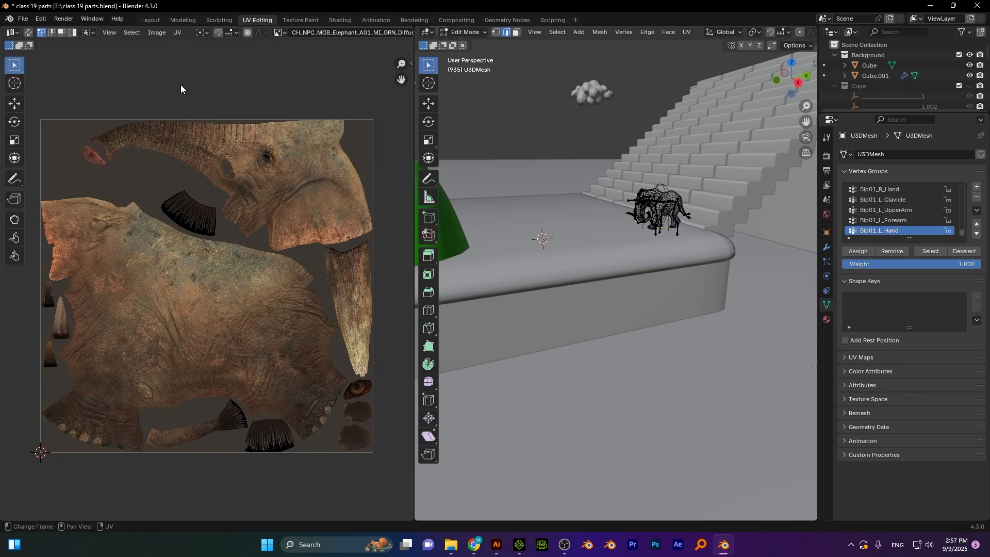
scroll(237, 230, down, 1)
scroll(248, 272, up, 2)
scroll(236, 248, down, 2)
middle_drag(243, 228, 256, 228)
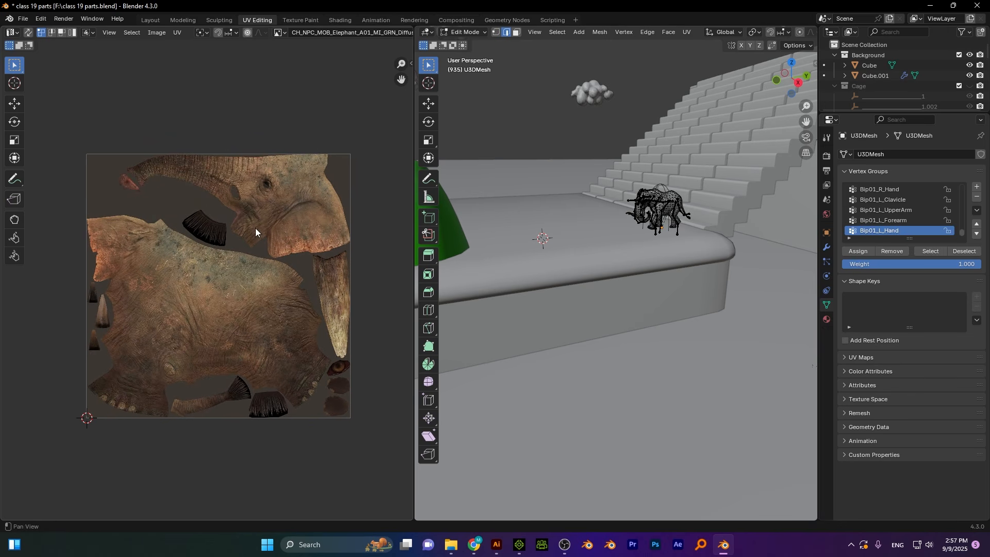
click(155, 33)
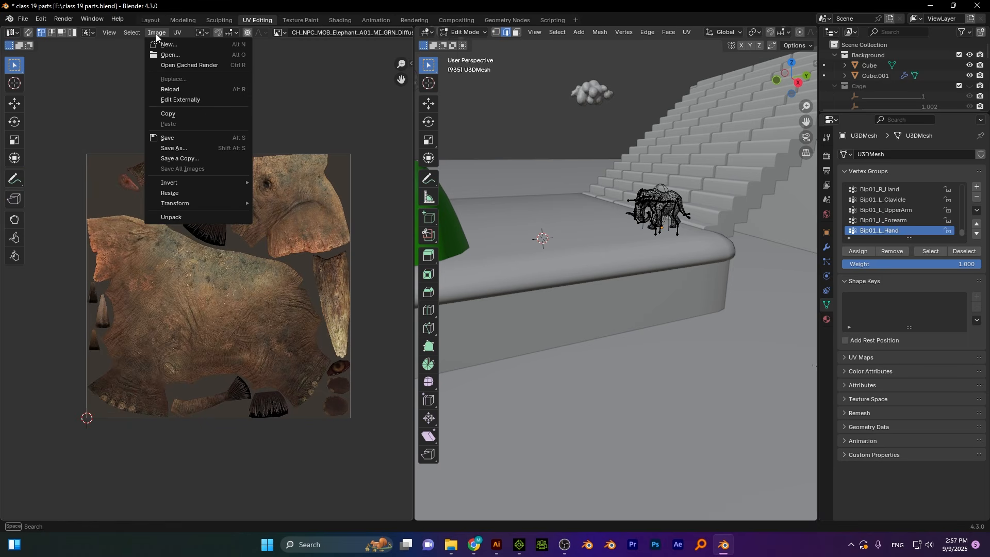
click(184, 145)
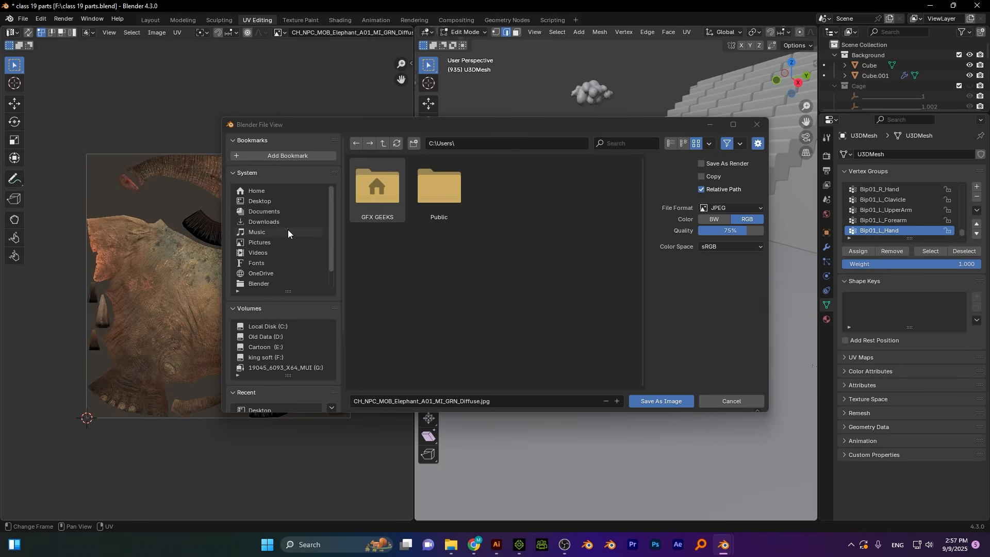
click(256, 199)
click(494, 402)
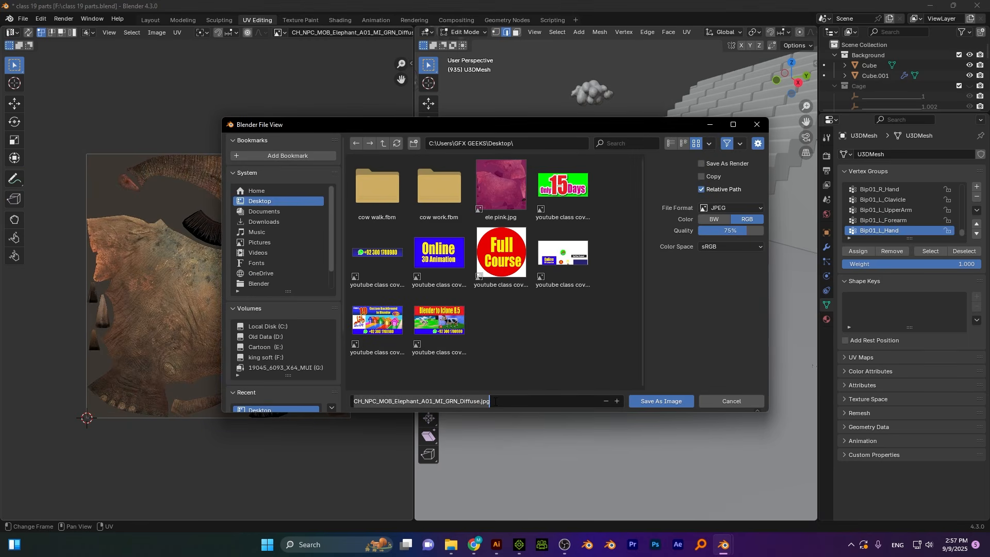
text(ele orignal)
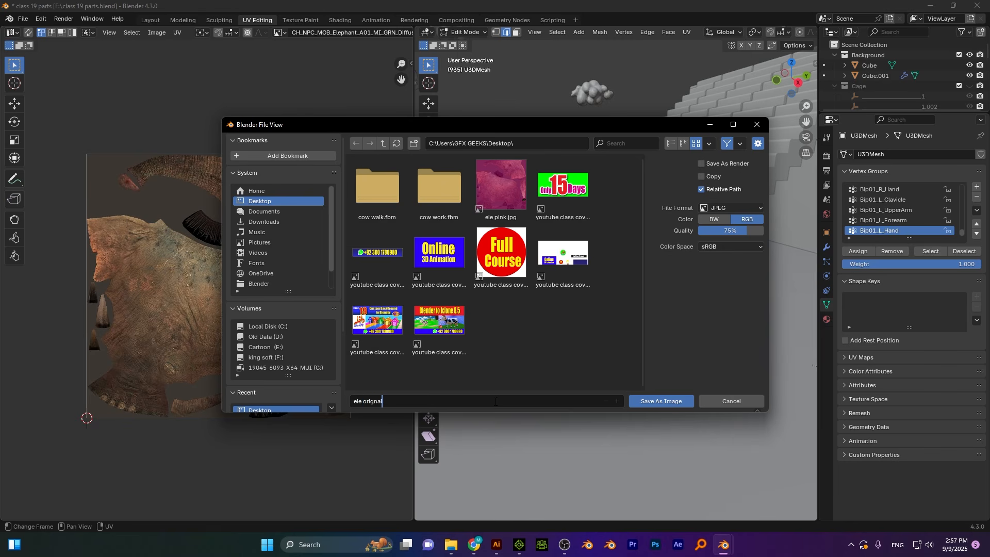
key(Return)
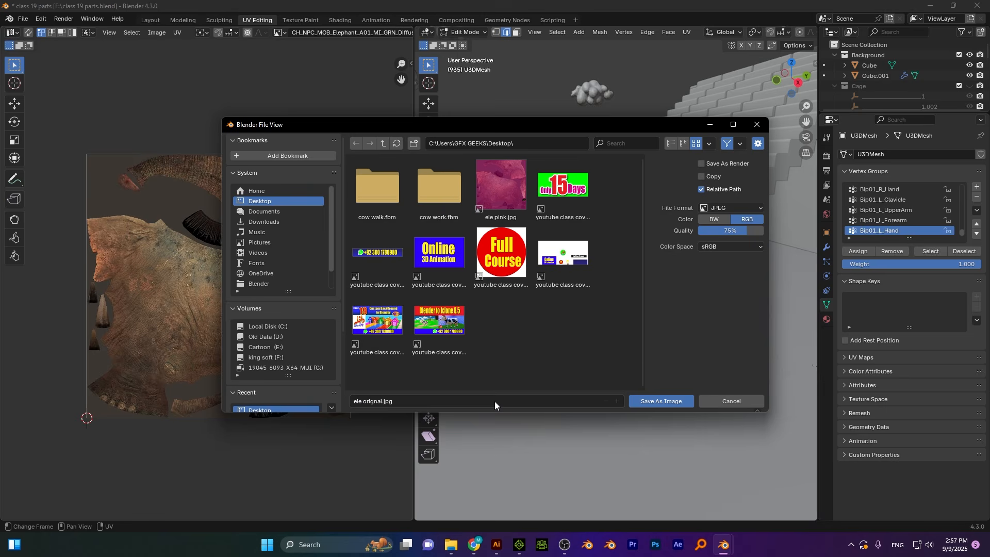
click(662, 401)
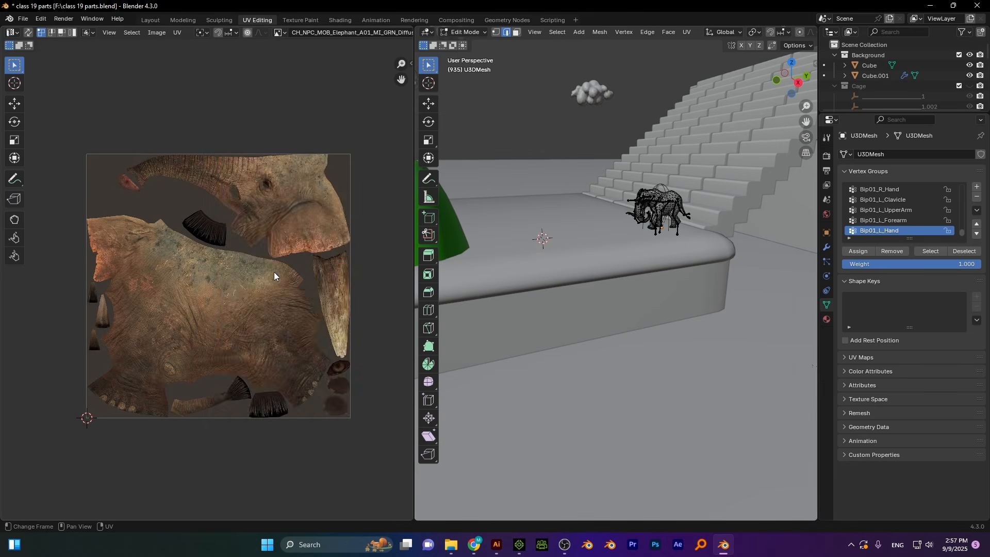
- Open the elephant mesh in the Texture Paint workspace and bring the model up close beside its texture
scroll(276, 276, up, 1)
scroll(277, 277, down, 2)
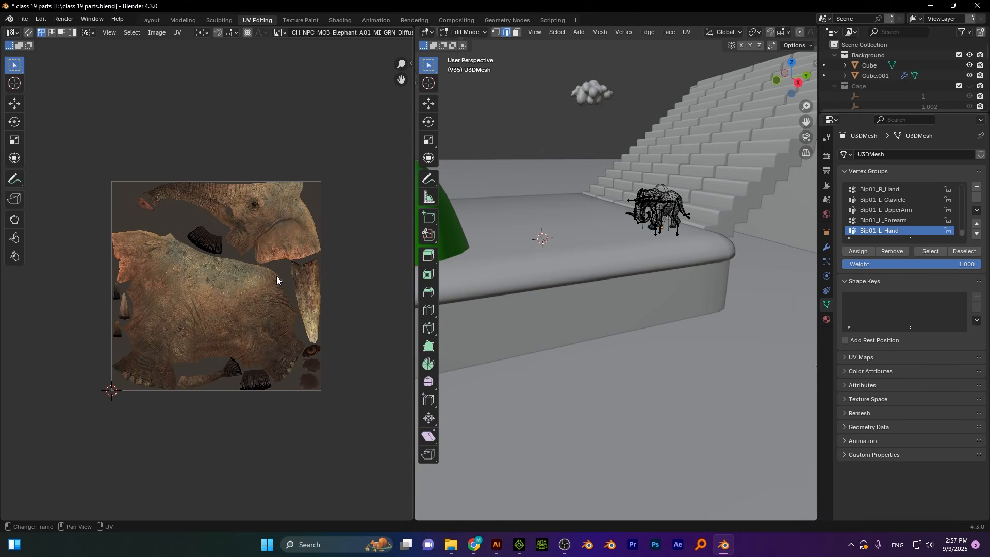
scroll(276, 281, up, 2)
scroll(276, 280, down, 3)
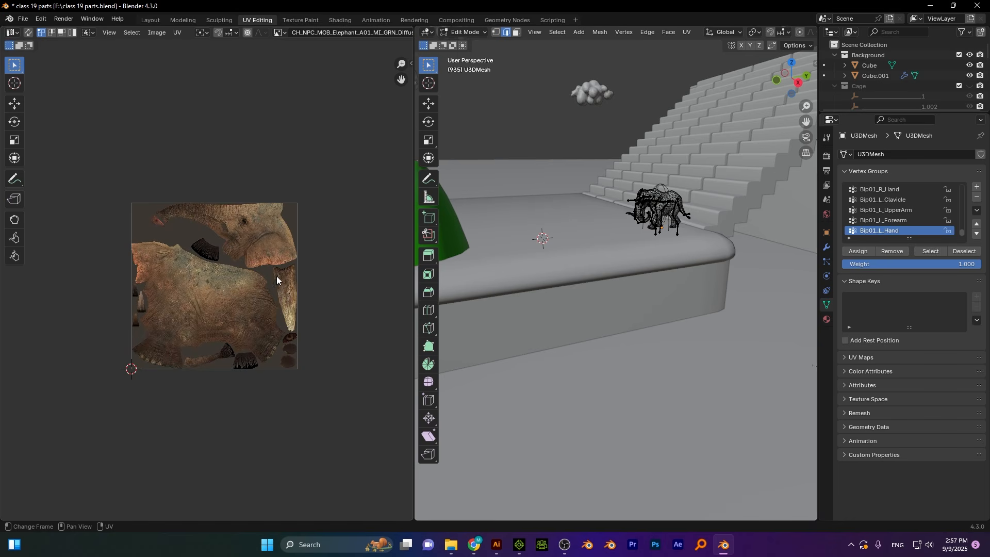
click(302, 19)
scroll(310, 249, down, 5)
scroll(335, 250, up, 2)
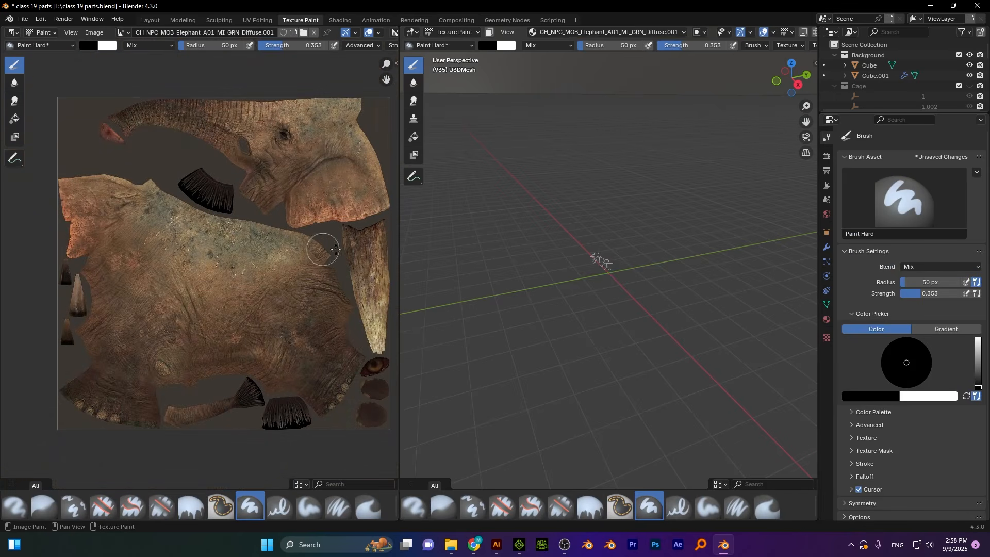
scroll(559, 272, down, 5)
scroll(545, 222, down, 2)
shift+middle_drag(545, 221, 591, 236)
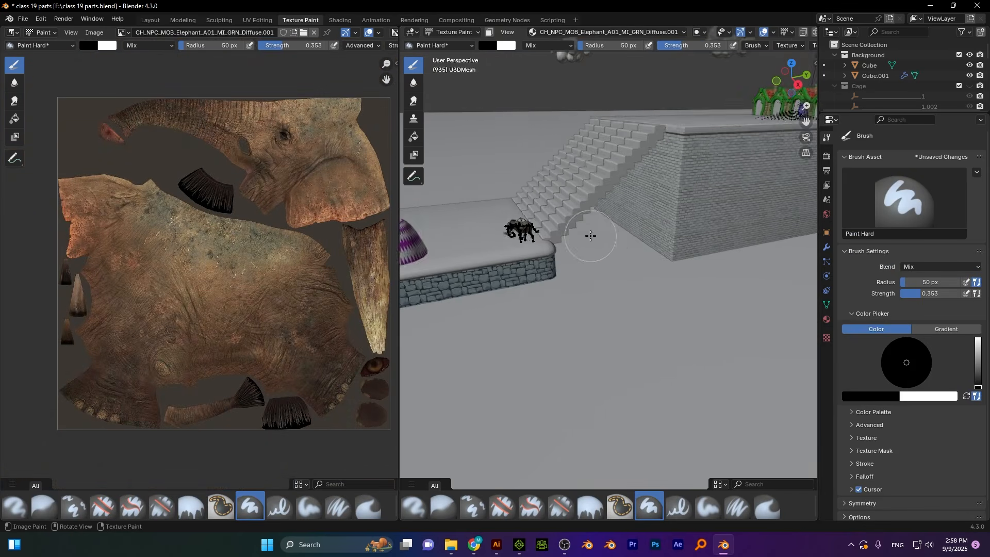
scroll(722, 227, down, 3)
scroll(605, 278, up, 8)
shift+middle_drag(614, 280, 633, 257)
shift+middle_drag(606, 189, 617, 267)
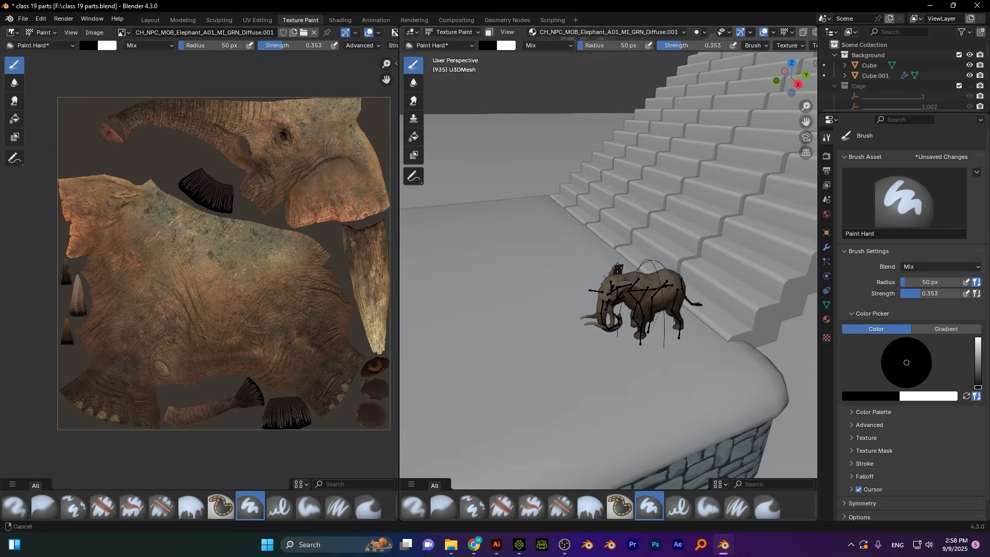
scroll(617, 273, up, 4)
middle_drag(650, 309, 647, 302)
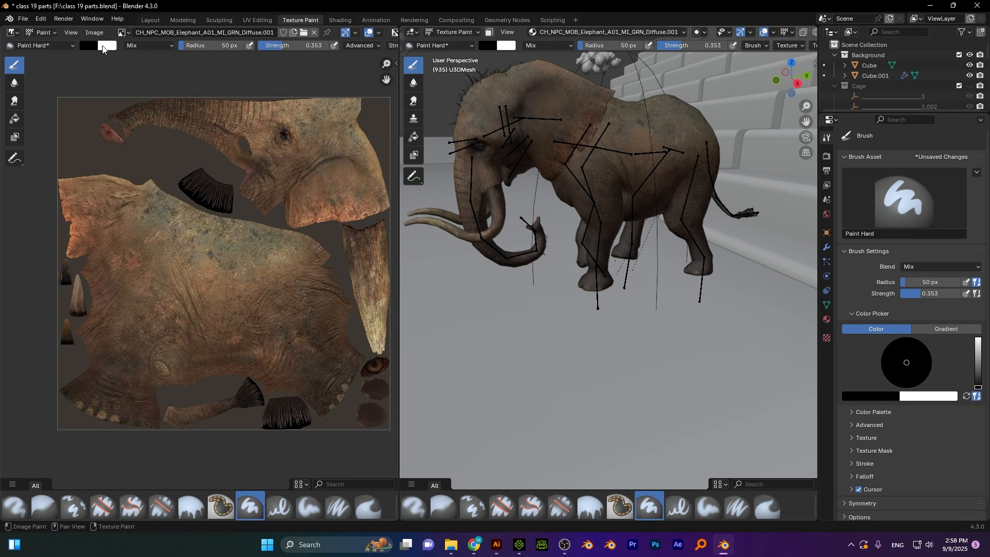
- Set the paint brush's primary colour to bright pink at full value
click(88, 45)
drag(170, 77, 173, 55)
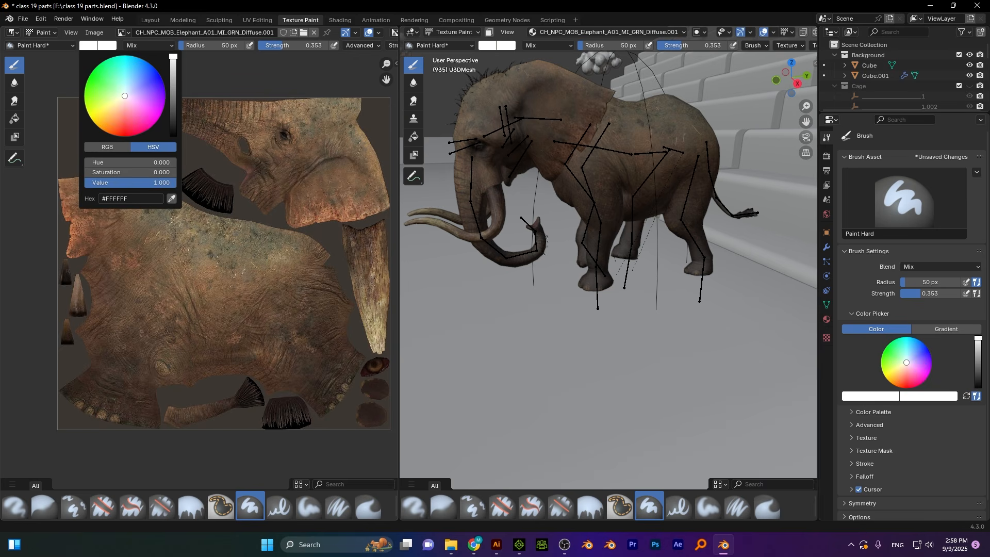
click(152, 126)
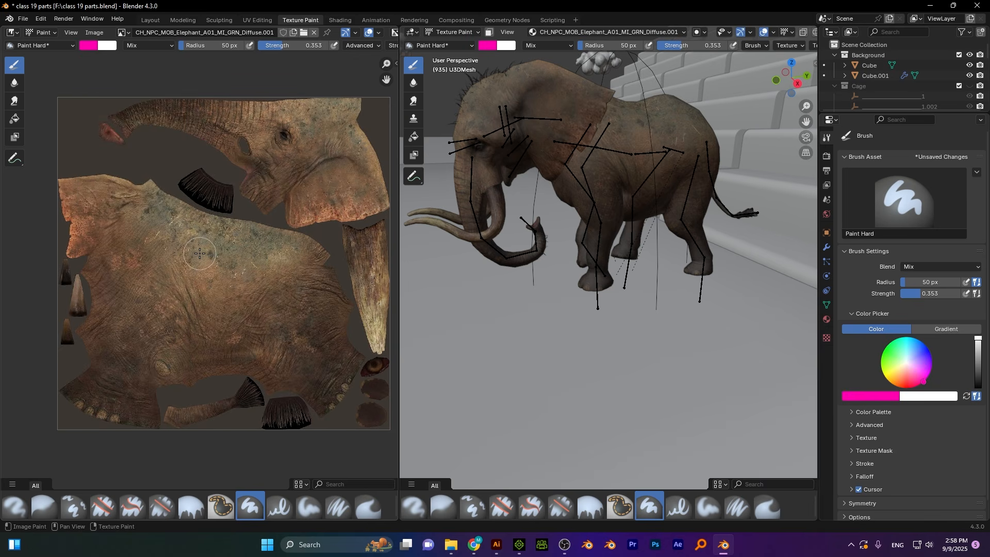
- Try pink painting on the elephant's body texture, repeat it on the head at strength 1.000, and undo these strokes
mouse_move(207, 253)
mouse_down()
mouse_move(222, 258)
mouse_move(170, 278)
mouse_move(209, 260)
mouse_up()
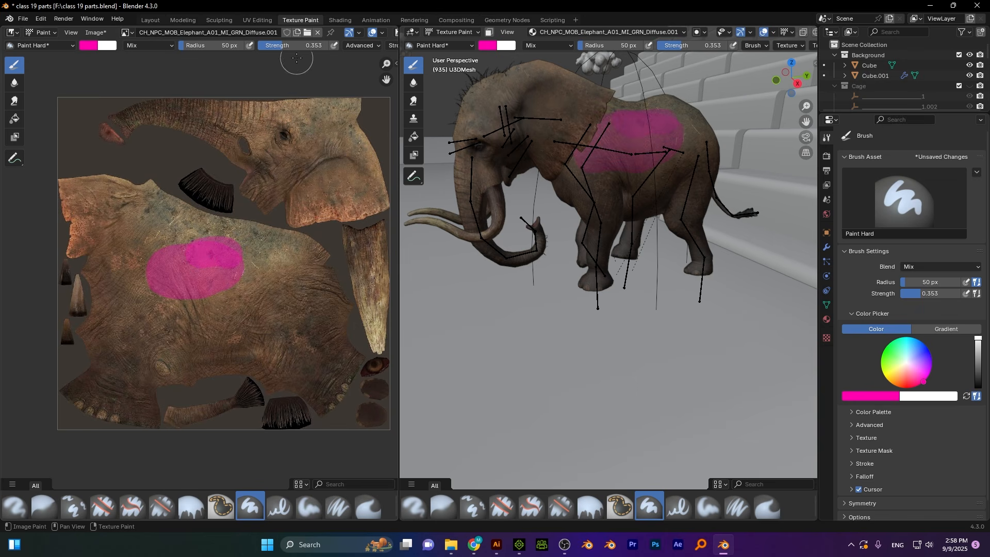
drag(275, 44, 329, 45)
mouse_move(335, 129)
mouse_down()
mouse_move(325, 154)
mouse_move(273, 160)
mouse_move(263, 126)
mouse_move(244, 148)
mouse_up()
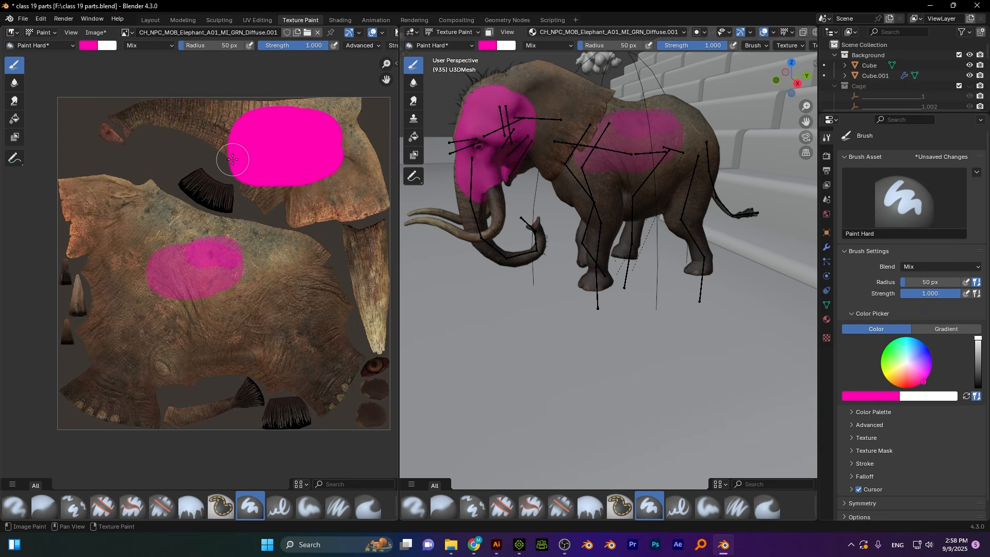
key(ctrl+z)
key(ctrl+z)
key(ctrl+z)
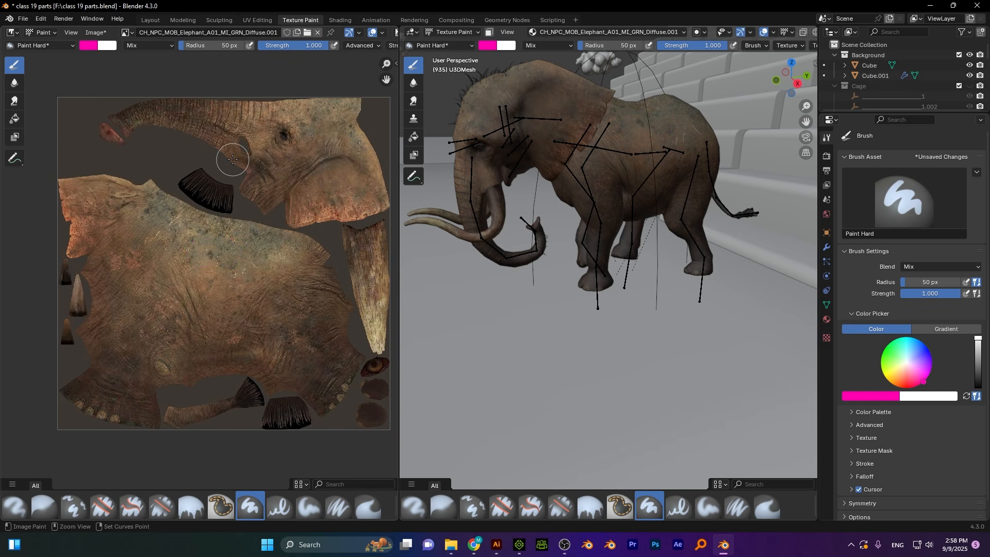
- Test diagonal pink strokes on the elephant's body texture at strength 1.000 and at weaker settings around 0.324
drag(109, 226, 205, 307)
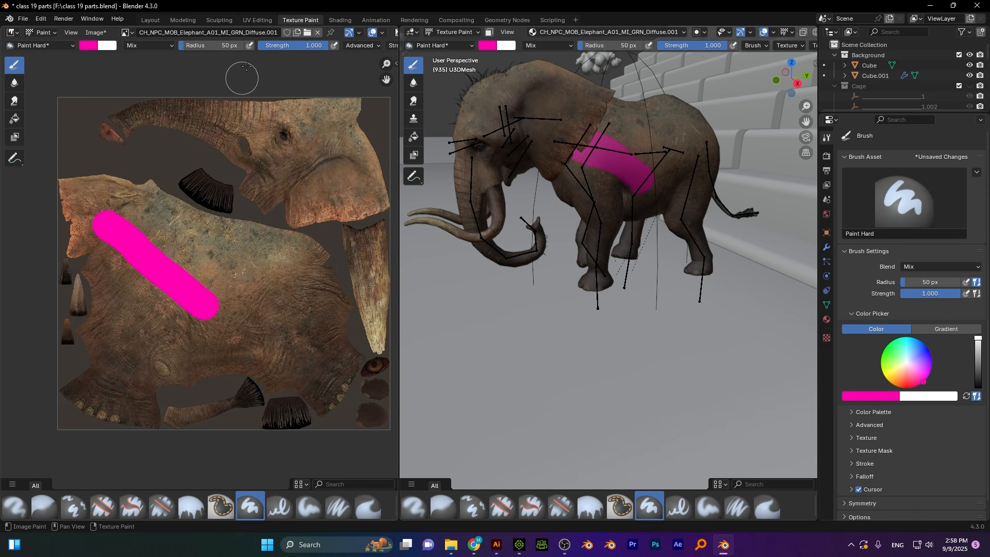
drag(315, 45, 283, 45)
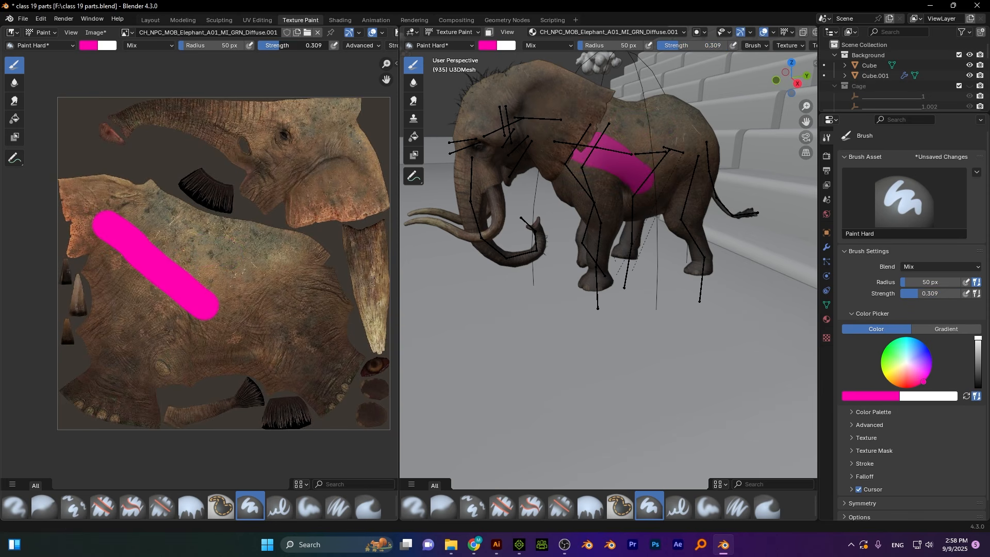
drag(240, 268, 271, 329)
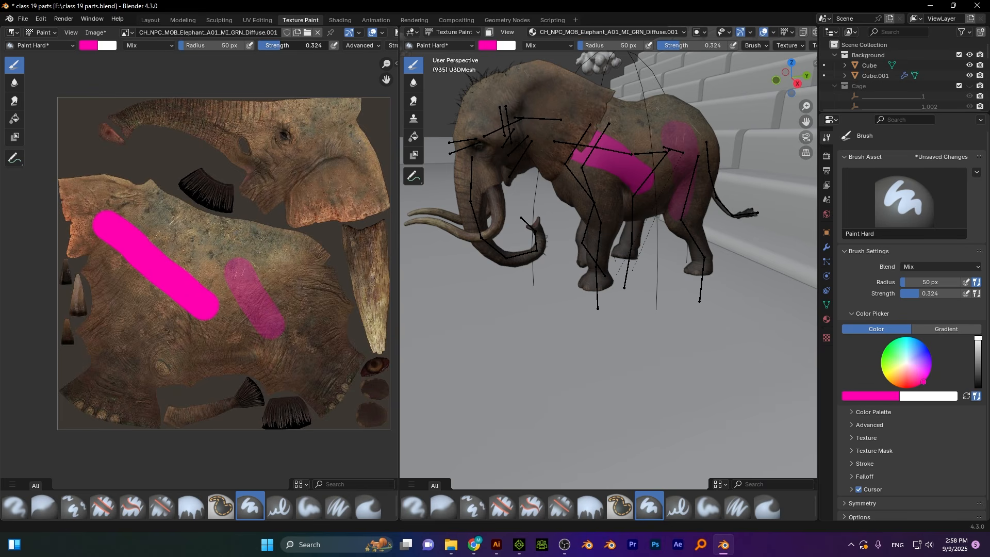
drag(305, 46, 307, 46)
drag(285, 252, 311, 290)
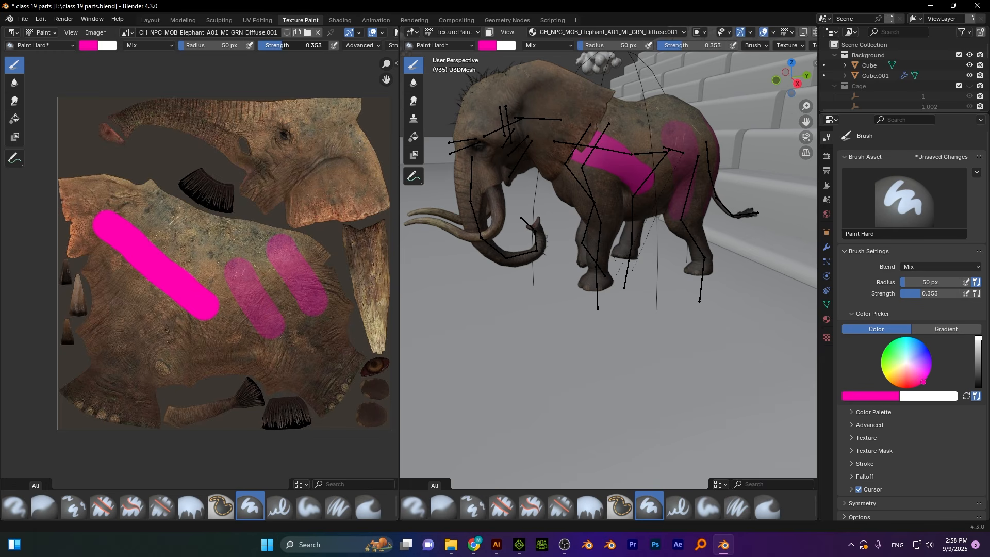
- Set the brush strength to 0.360, test pink paint around the elephant's eye, and undo all the test strokes
drag(281, 46, 284, 46)
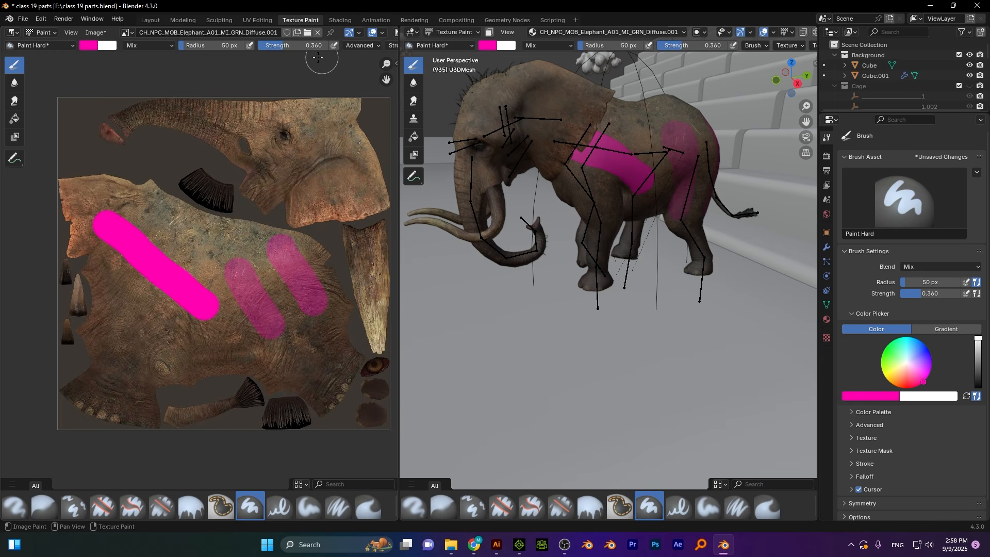
drag(294, 103, 286, 160)
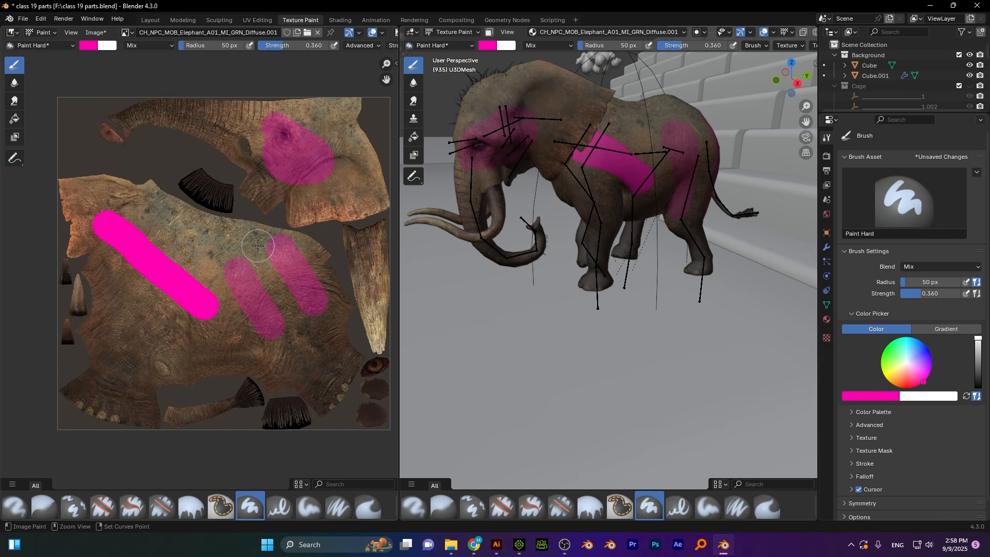
key(ctrl+z)
key(ctrl+z)
key(ctrl+z)
key(ctrl+z)
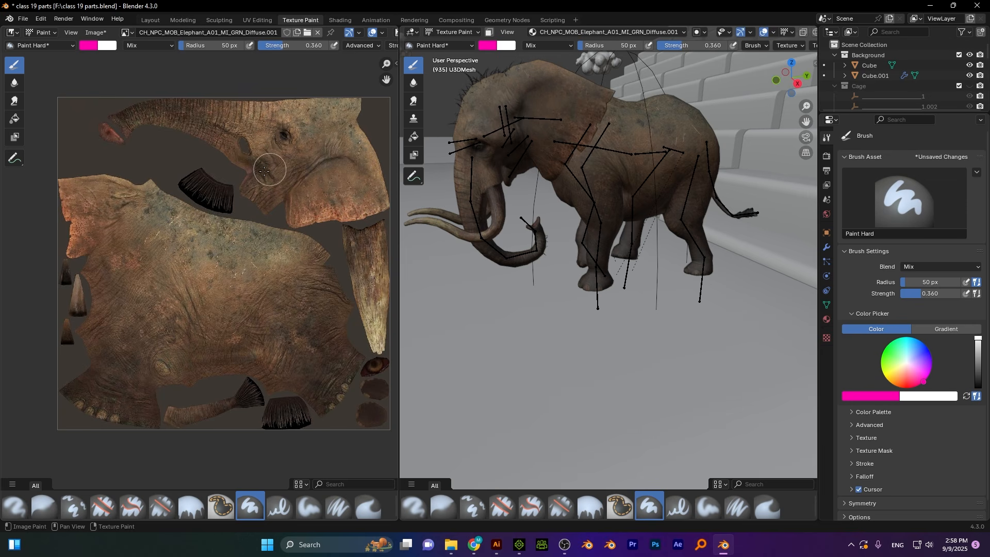
- Try a pink band running down the elephant's body texture at strength 0.360 and undo it
drag(196, 209, 247, 306)
mouse_move(226, 263)
mouse_down()
mouse_move(253, 315)
mouse_move(228, 241)
mouse_move(260, 342)
mouse_up()
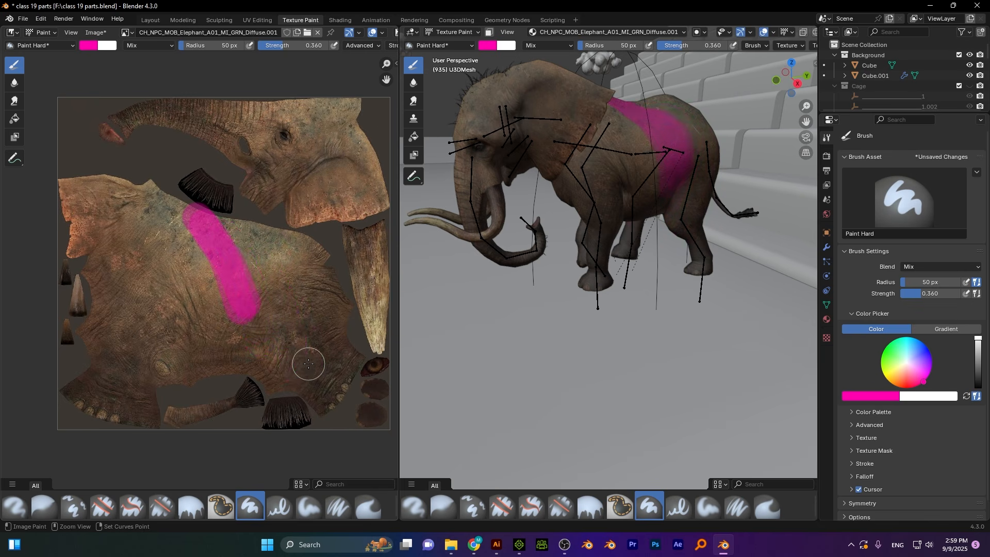
key(ctrl+z)
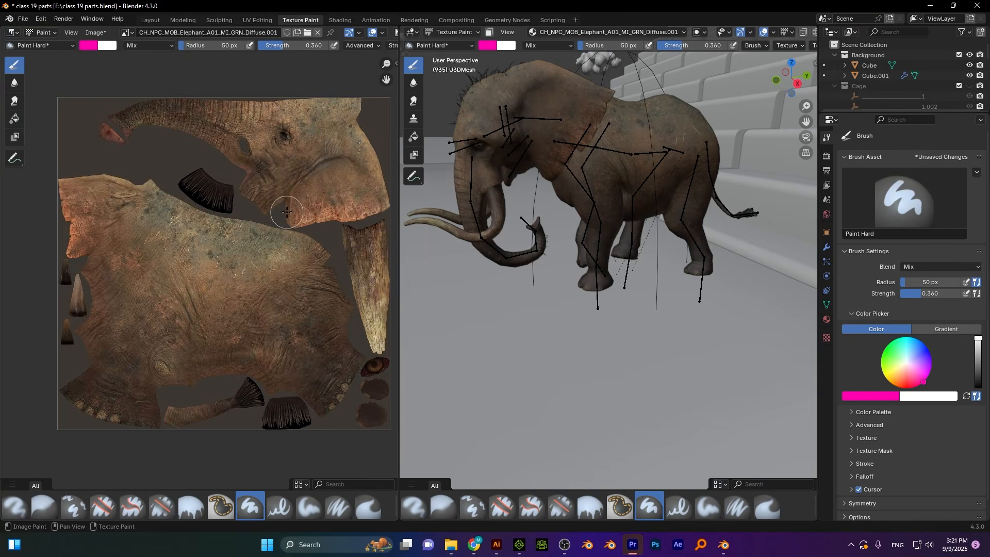
- Maximize the image editor that shows the elephant's texture
key(ctrl+space)
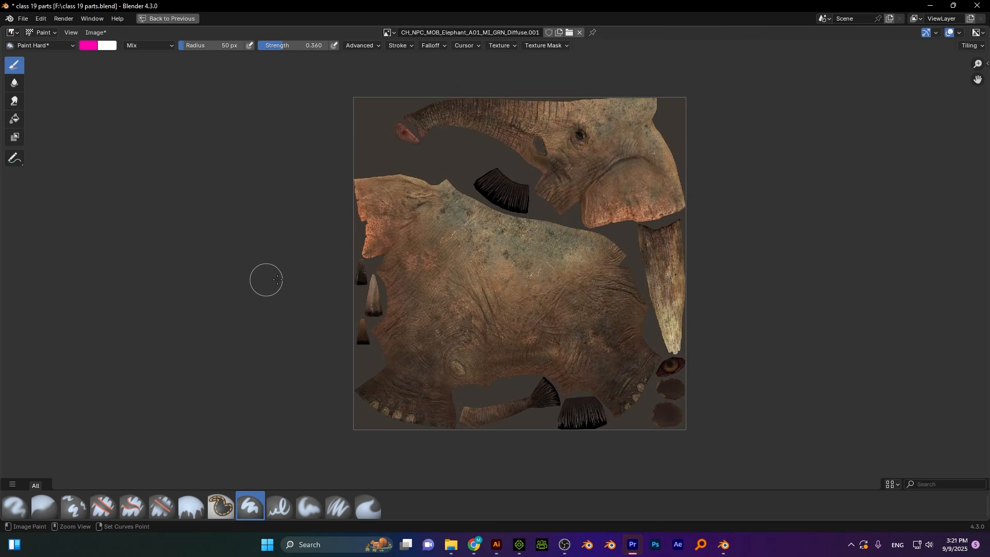
- Restore the split layout and paint the whole elephant texture pink at strength 0.360, leaving the eye unpainted
key(ctrl+space)
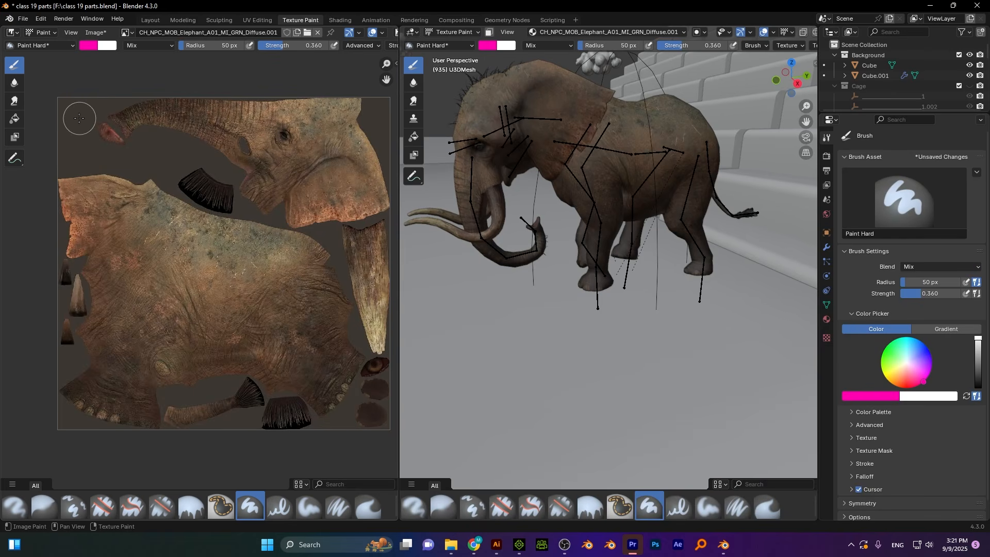
drag(79, 118, 231, 113)
drag(284, 135, 89, 153)
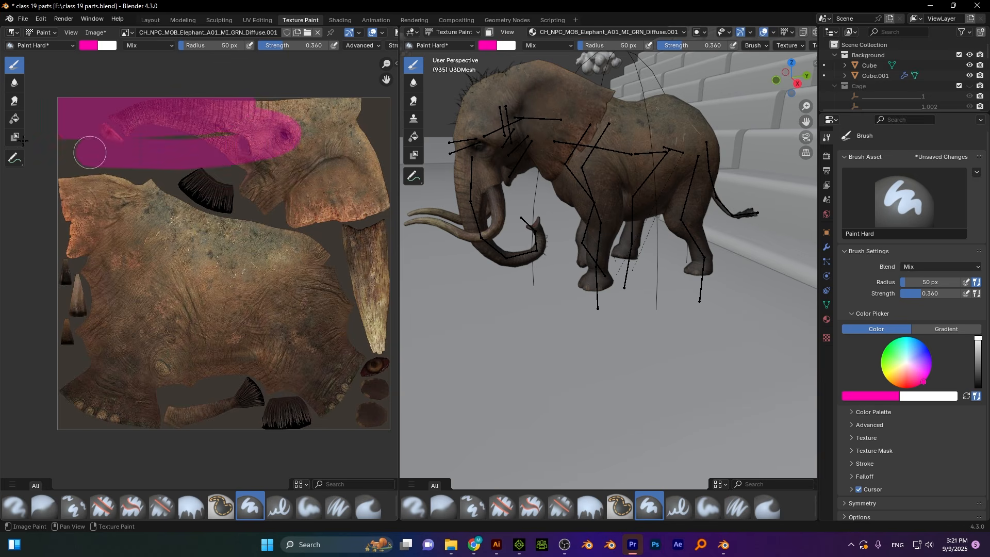
mouse_move(154, 153)
mouse_down()
mouse_move(356, 121)
mouse_move(330, 102)
mouse_move(361, 154)
mouse_move(287, 144)
mouse_move(110, 162)
mouse_move(18, 195)
mouse_move(84, 254)
mouse_move(36, 271)
mouse_move(88, 365)
mouse_move(73, 415)
mouse_move(96, 419)
mouse_move(112, 367)
mouse_move(149, 317)
mouse_move(191, 341)
mouse_move(195, 303)
mouse_move(279, 258)
mouse_move(242, 235)
mouse_move(305, 243)
mouse_move(260, 223)
mouse_move(343, 222)
mouse_move(388, 202)
mouse_move(374, 187)
mouse_move(294, 290)
mouse_move(224, 353)
mouse_move(212, 393)
mouse_move(186, 389)
mouse_move(239, 398)
mouse_move(258, 379)
mouse_move(248, 400)
mouse_move(388, 317)
mouse_move(391, 272)
mouse_up()
mouse_move(387, 318)
mouse_down()
mouse_move(380, 342)
mouse_move(359, 342)
mouse_up()
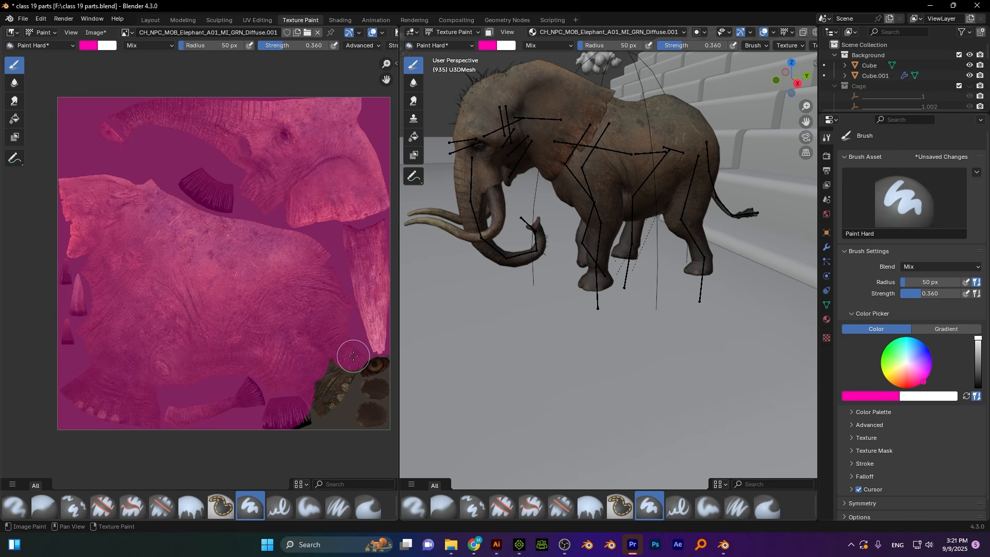
mouse_move(354, 356)
mouse_down()
mouse_move(321, 358)
mouse_move(346, 368)
mouse_move(305, 418)
mouse_move(287, 420)
mouse_move(369, 424)
mouse_move(331, 398)
mouse_move(369, 392)
mouse_up()
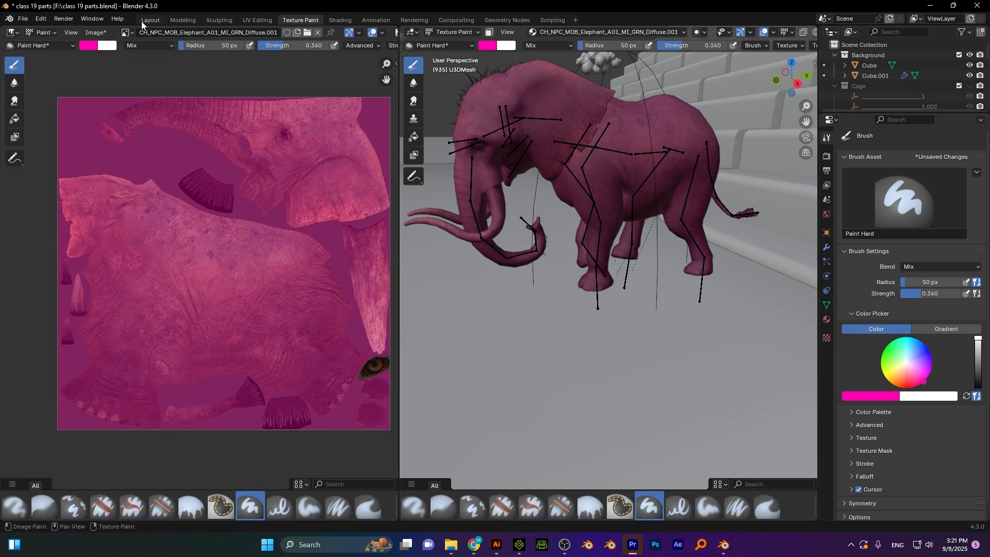
- Examine the pink-painted elephant up close in the Layout workspace's rendered scene
click(159, 20)
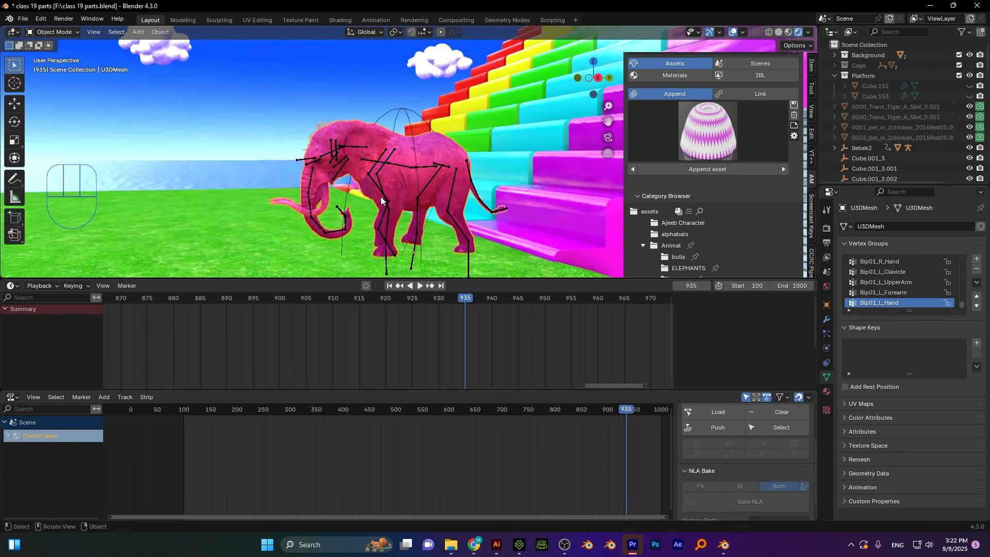
middle_drag(381, 196, 406, 211)
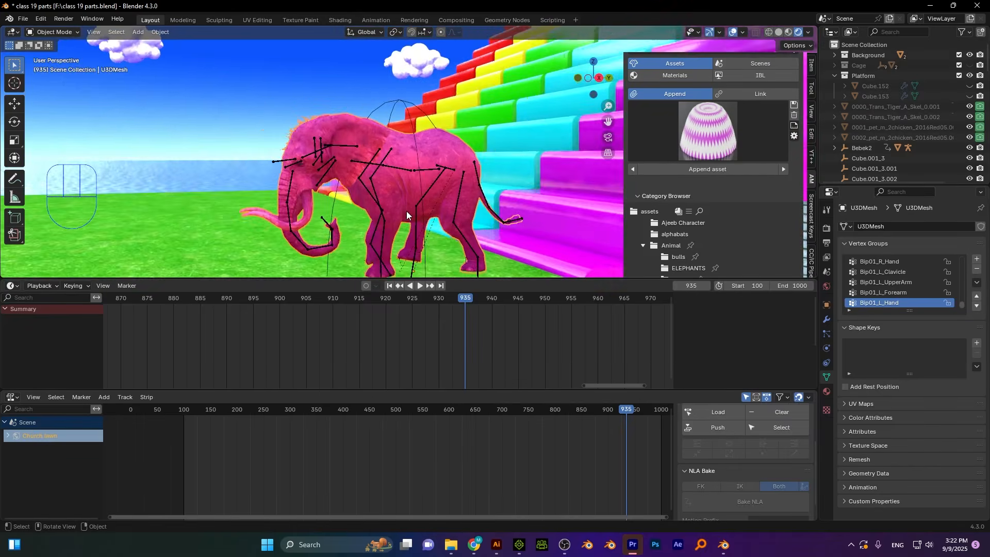
scroll(406, 215, up, 6)
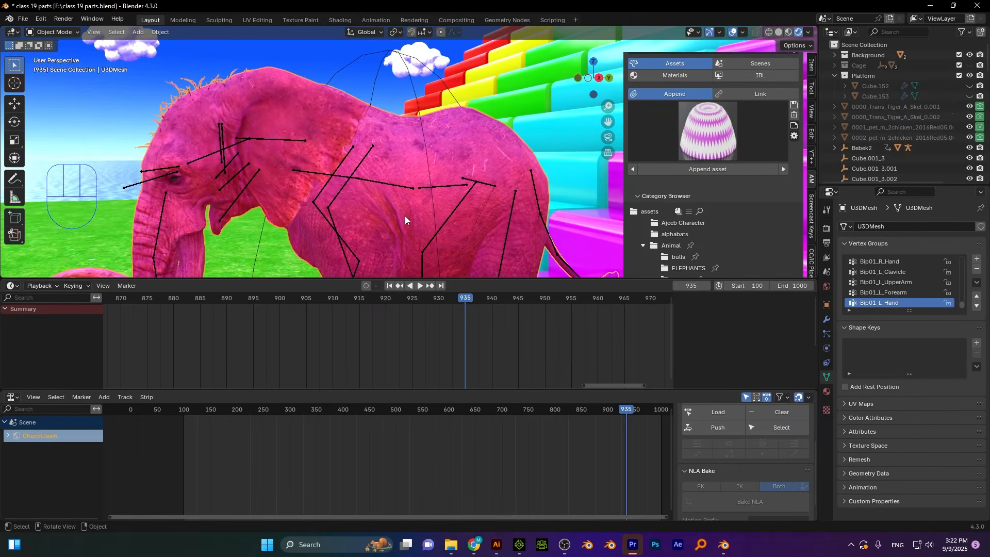
scroll(405, 220, down, 6)
key(alt+Tab)
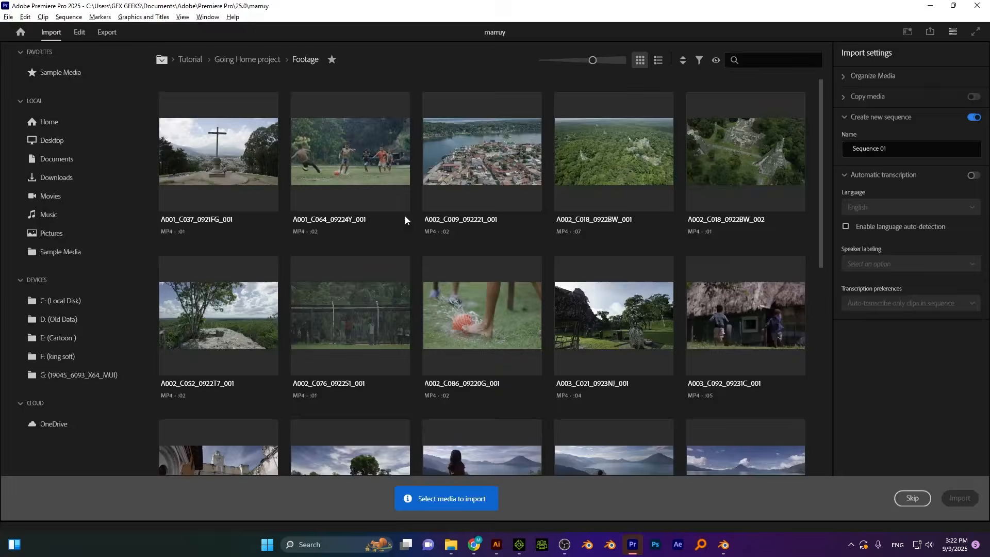
key(alt+Tab)
key(alt+Tab)
key(alt+Tab)
key(alt+Tab)
key(alt+Tab)
key(alt+Tab)
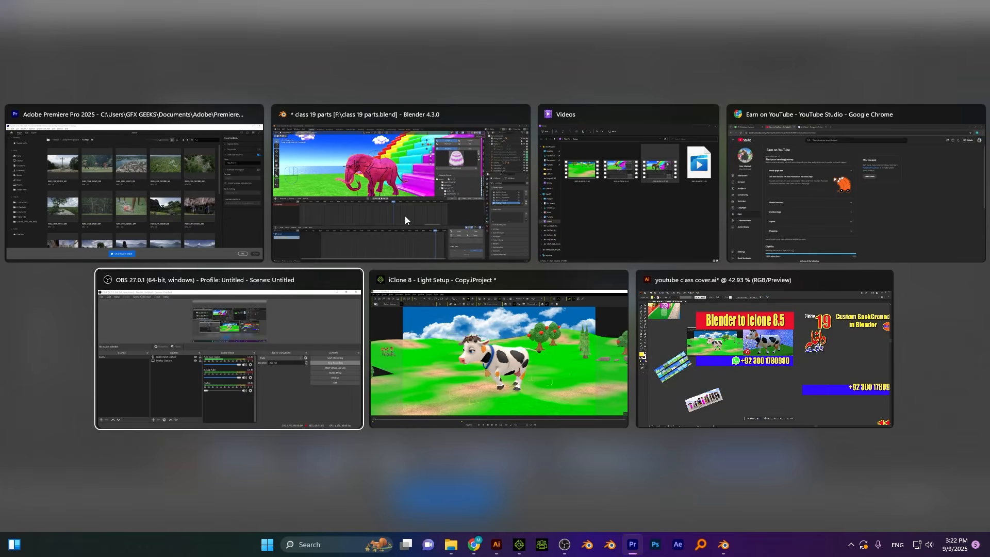
key(alt+Tab)
key(alt+Tab)
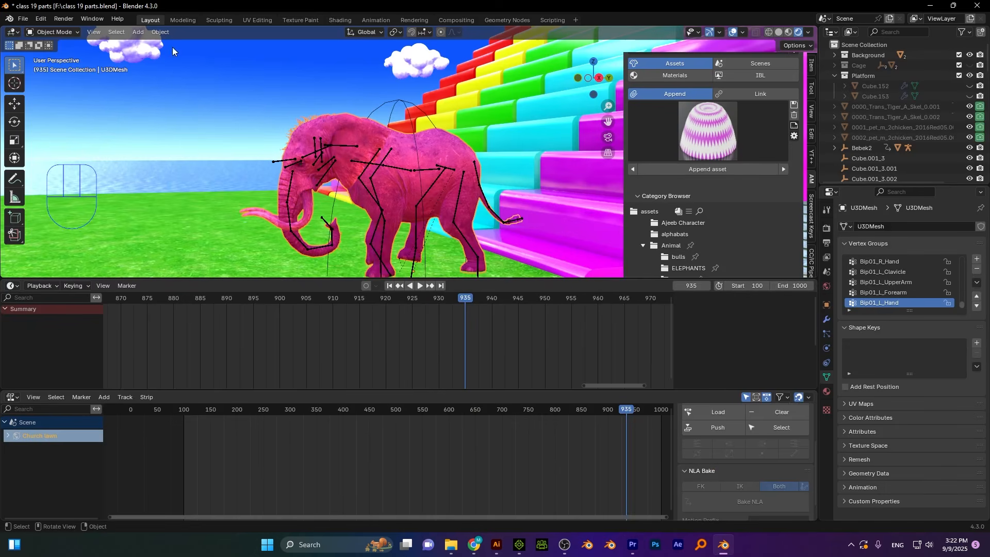
- Save the painted elephant texture from the Texture Paint workspace as elee pink.jpg on the Desktop
click(316, 20)
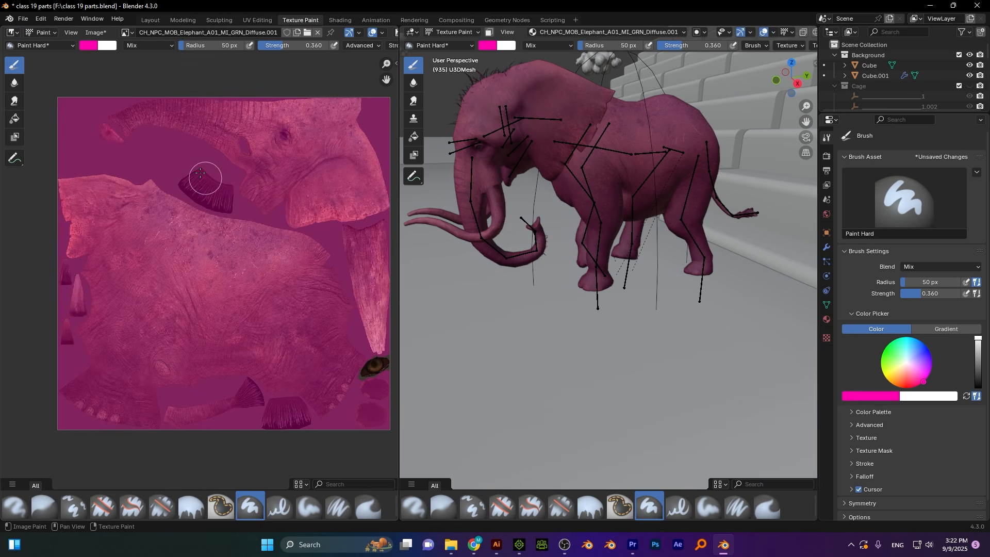
click(96, 34)
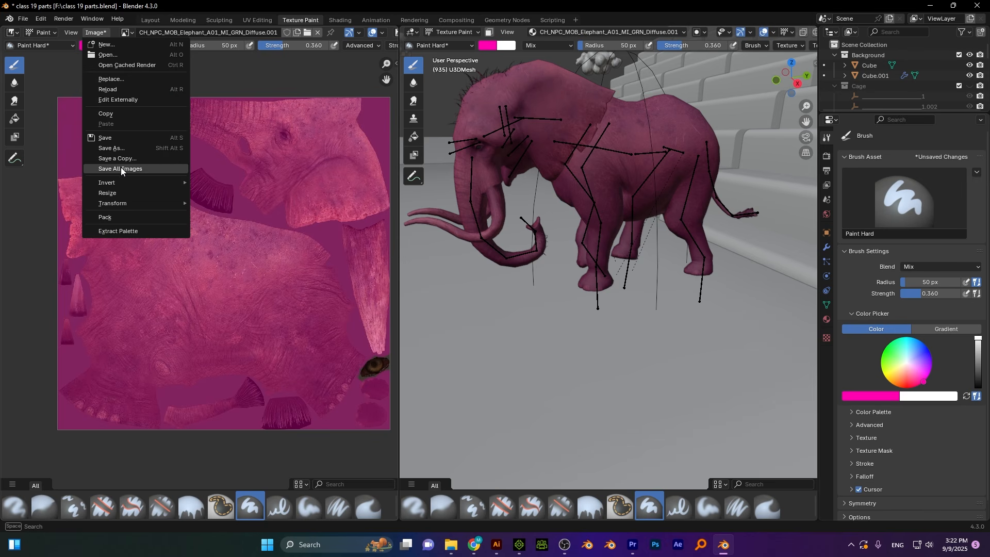
click(116, 148)
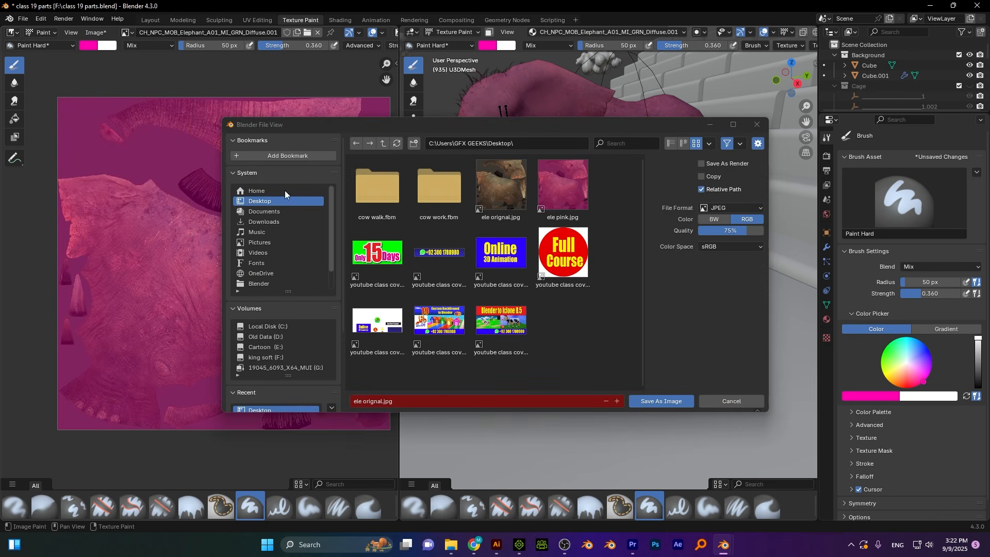
click(443, 402)
text(el)
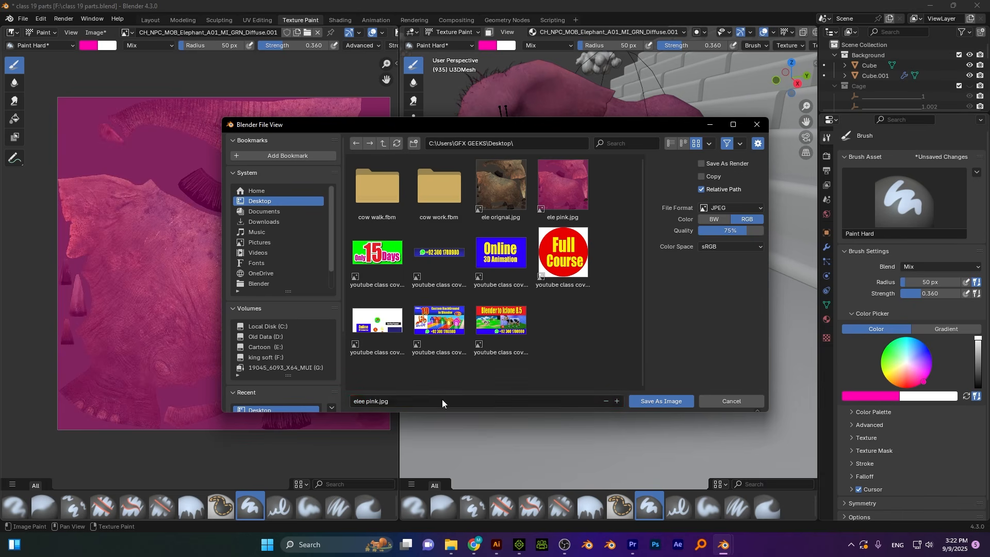
click(662, 401)
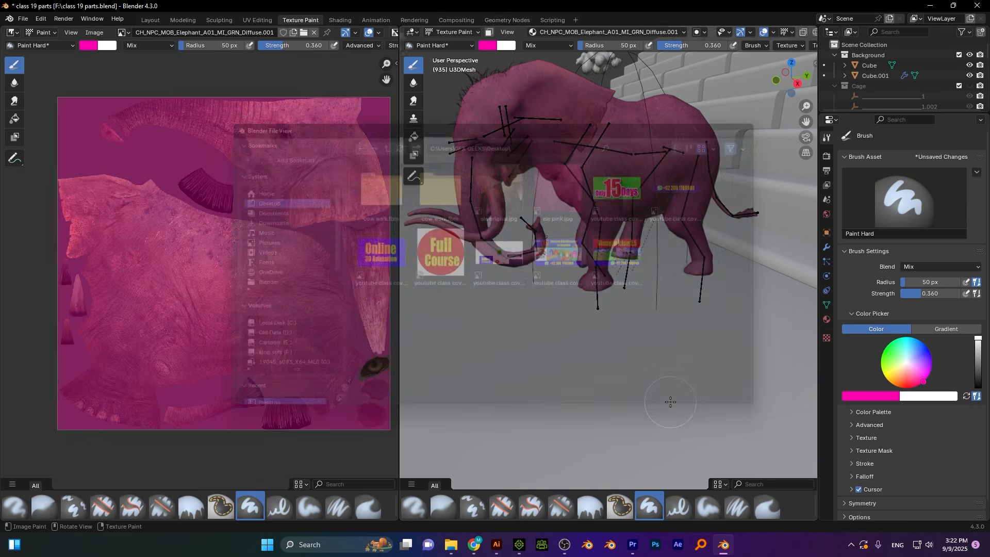
- Return to the Layout workspace and examine the pink elephant in the scene from several directions
click(151, 21)
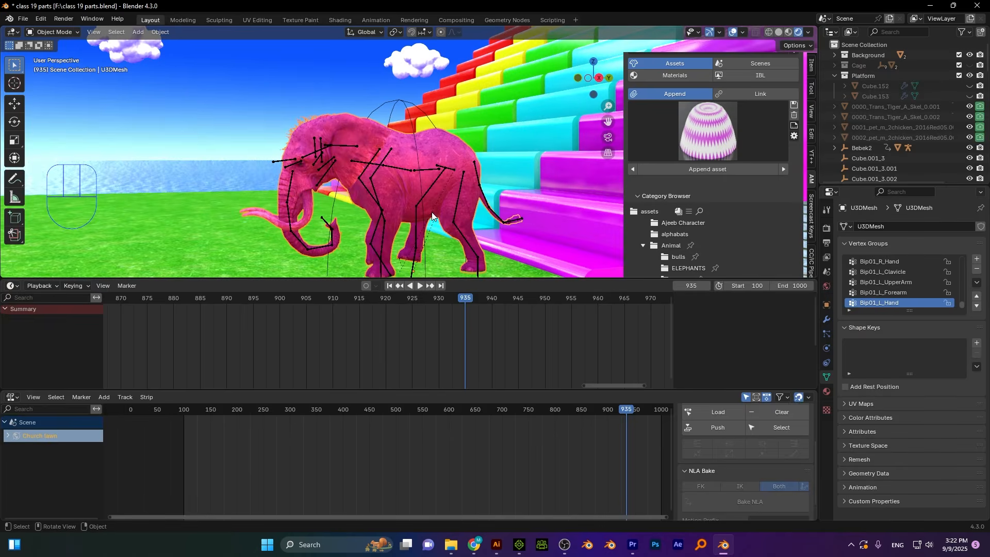
scroll(433, 217, down, 3)
alt+middle_drag(453, 198, 425, 215)
scroll(453, 208, up, 3)
scroll(411, 209, down, 3)
scroll(411, 209, down, 5)
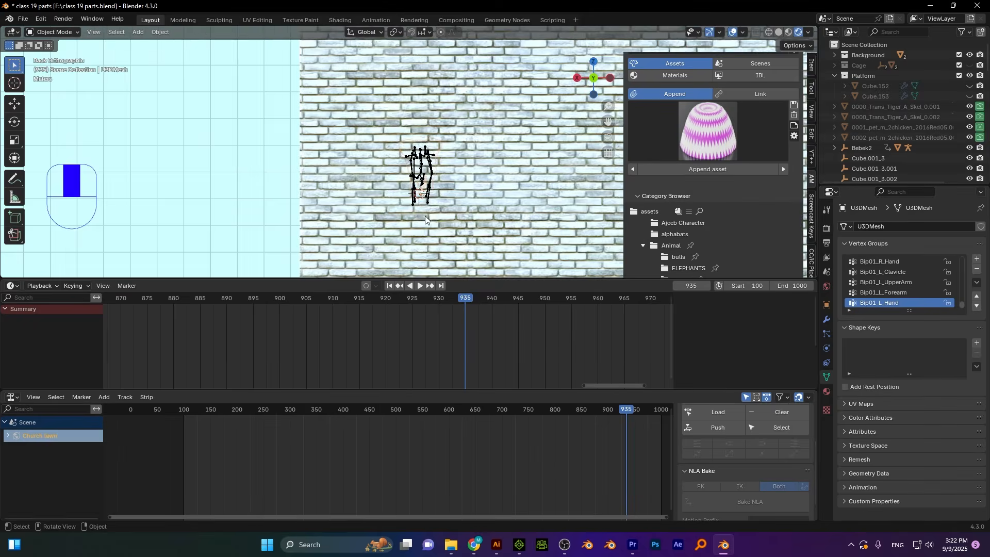
alt+middle_drag(457, 169, 433, 198)
scroll(453, 194, up, 3)
scroll(448, 212, up, 6)
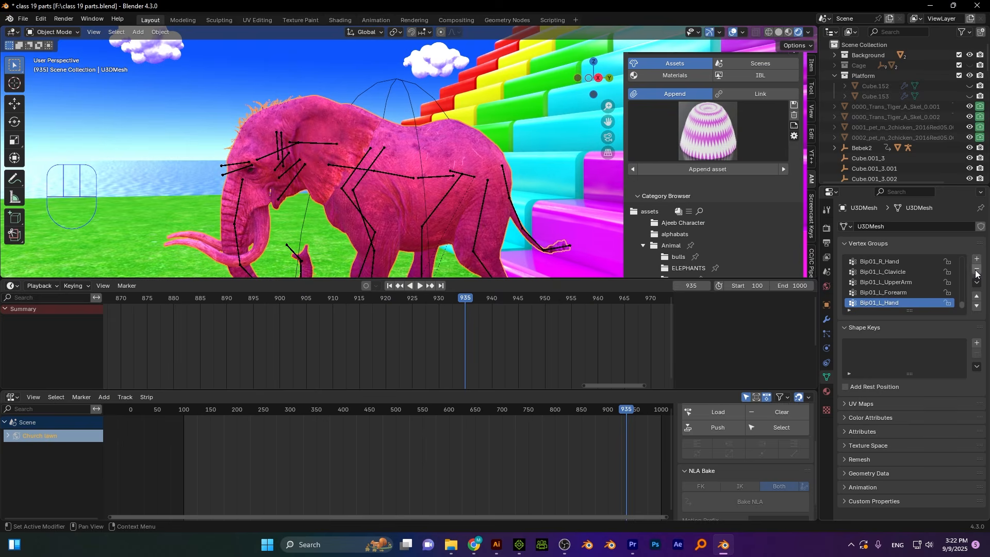
- Remove the pink material from the elephant mesh and give the mesh a new material
click(377, 152)
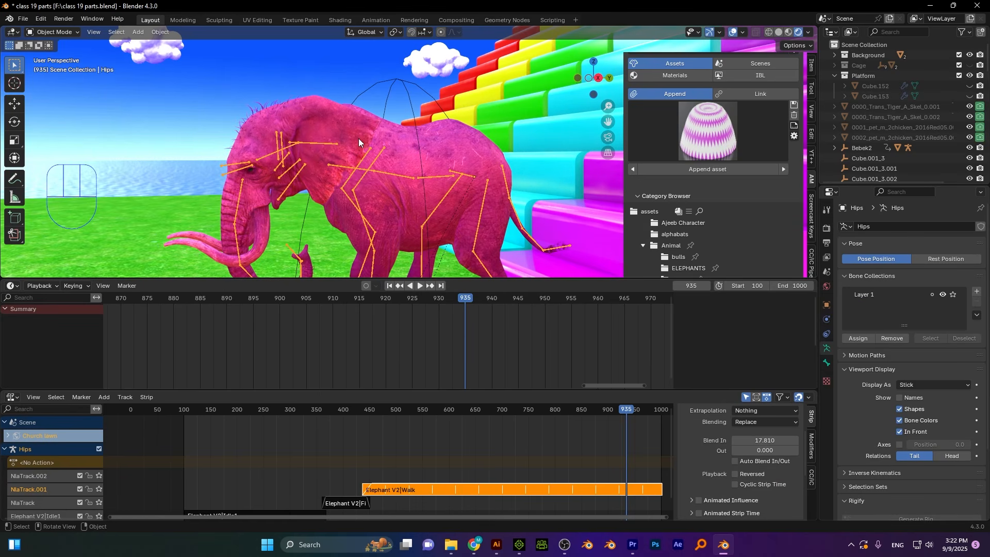
click(317, 122)
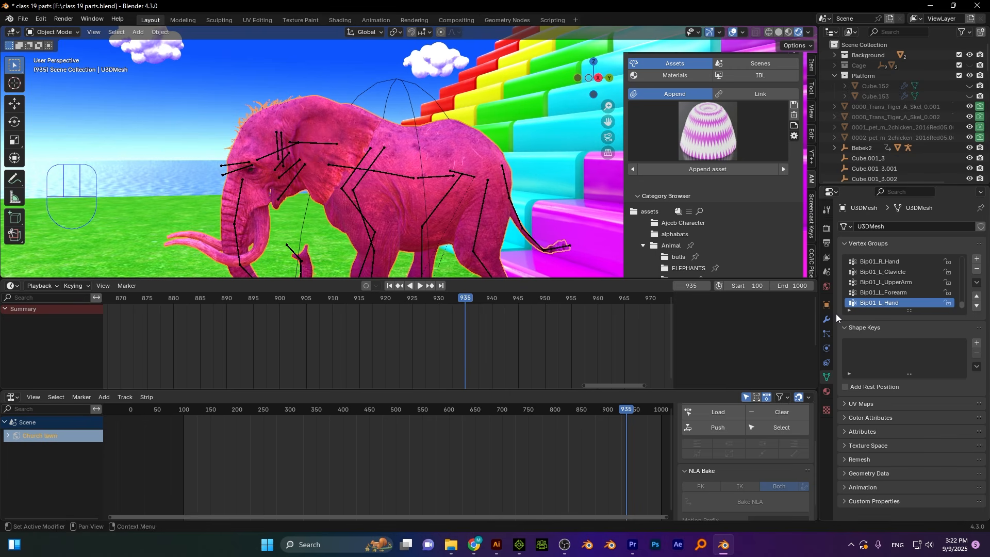
click(829, 392)
click(981, 237)
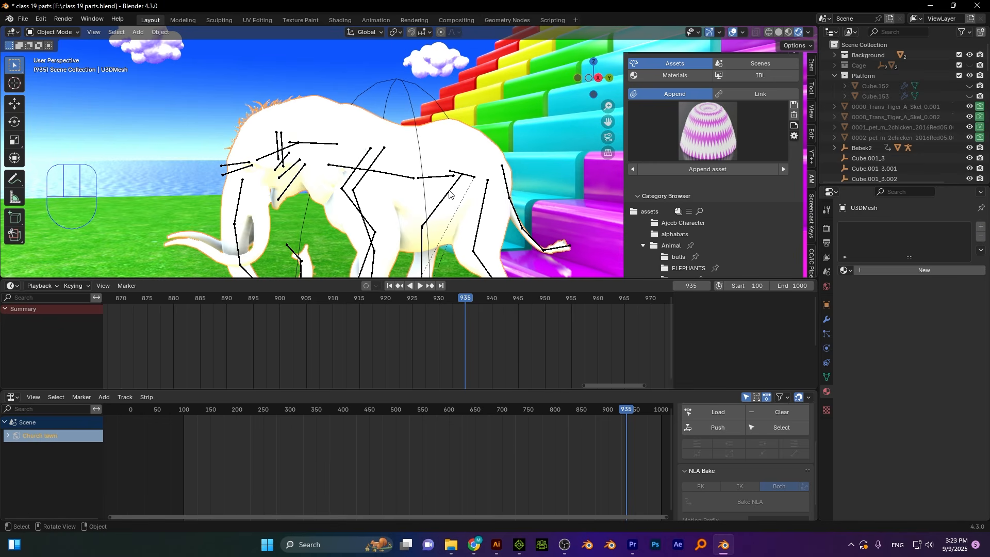
click(981, 227)
click(923, 270)
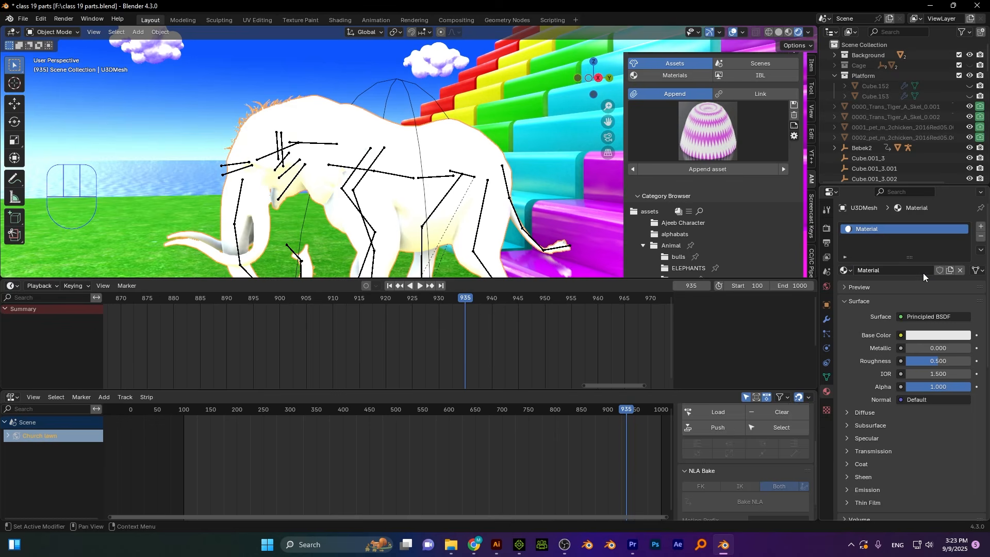
- Use an Image Texture for the new material's base color and load ele orignal.jpg from the Desktop
click(901, 337)
click(670, 405)
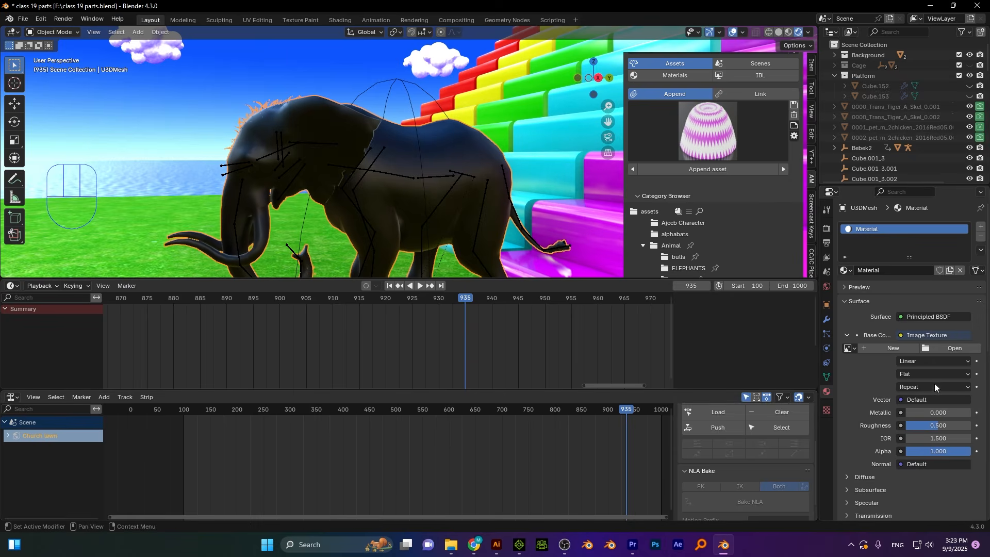
click(938, 348)
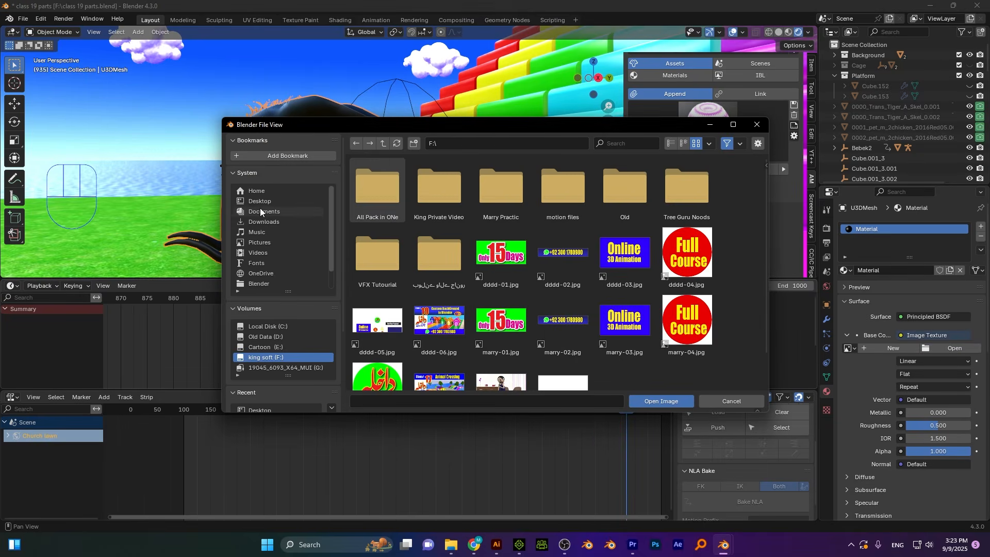
click(488, 191)
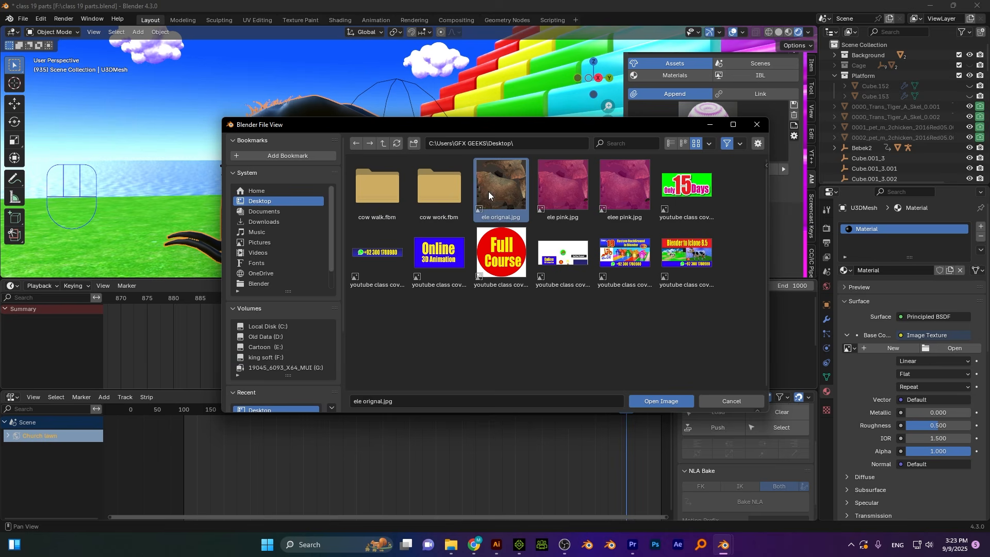
click(660, 401)
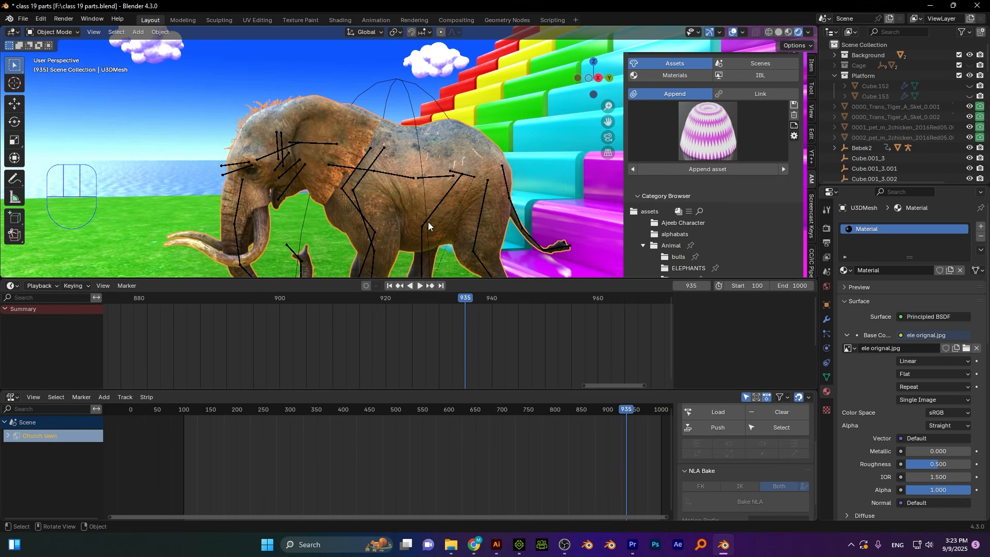
- Examine the retextured elephant and play part of its walk in the right orthographic view, starting around frame 909
alt+shift+middle_drag(459, 202, 468, 74)
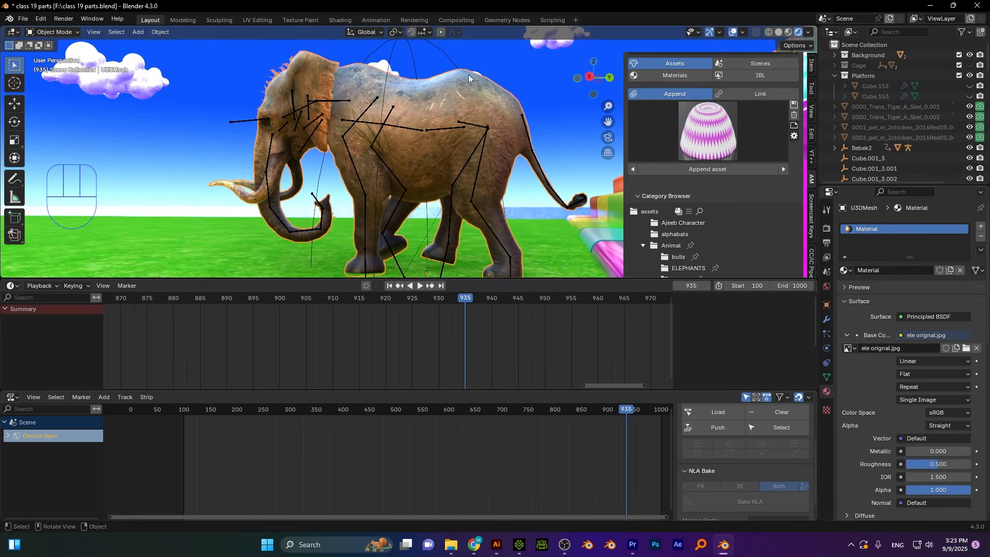
alt+middle_drag(509, 116, 494, 226)
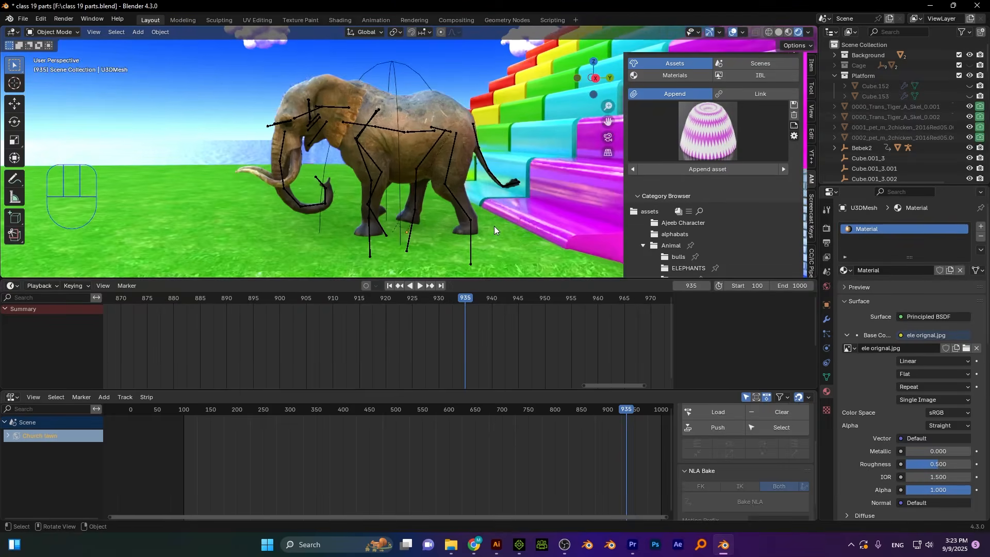
scroll(494, 226, down, 5)
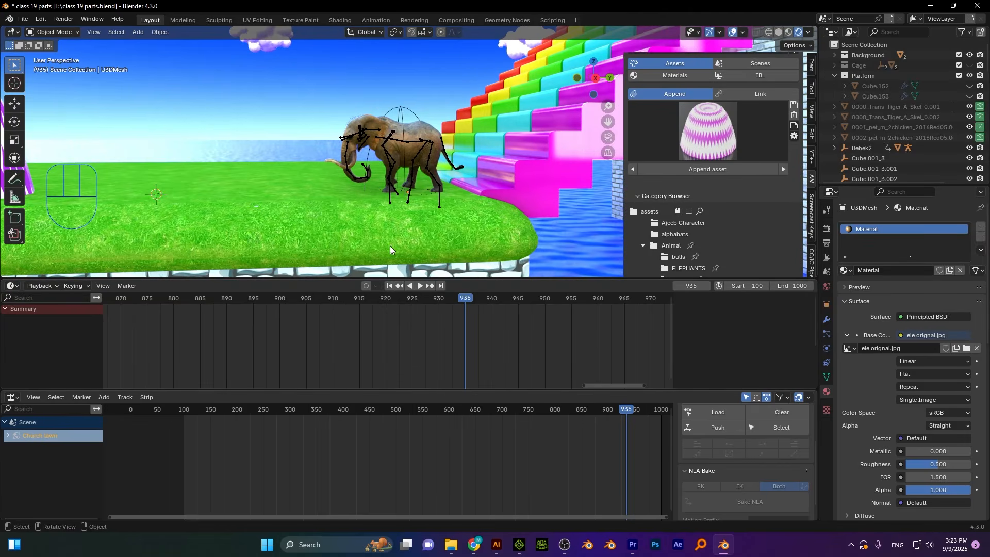
alt+shift+middle_drag(423, 117, 509, 144)
key(KP_3)
scroll(454, 169, up, 1)
drag(460, 299, 327, 297)
key(space)
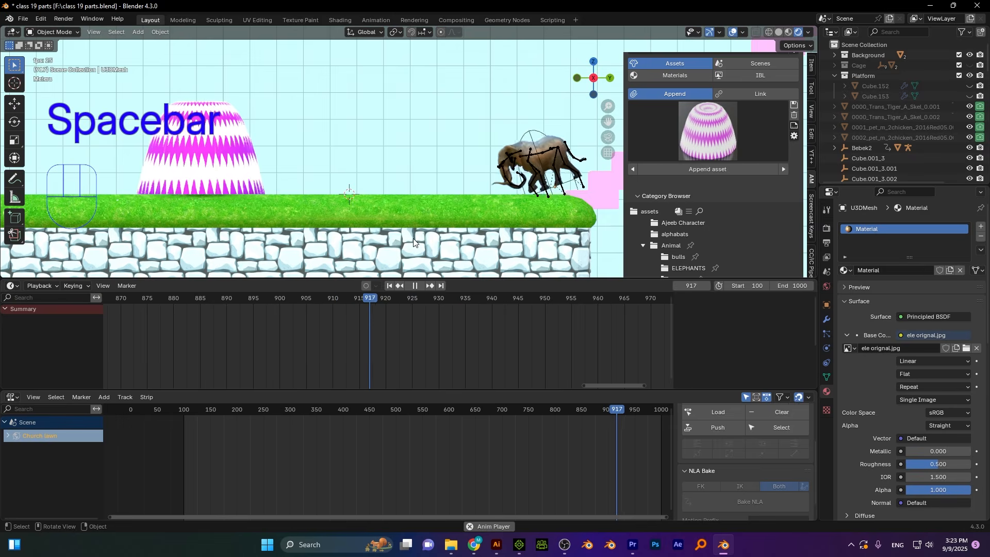
key(space)
- Go to the Elephant V2 controller's keyframe at frame 927 and select the Hips armature to examine its walk strip
click(519, 140)
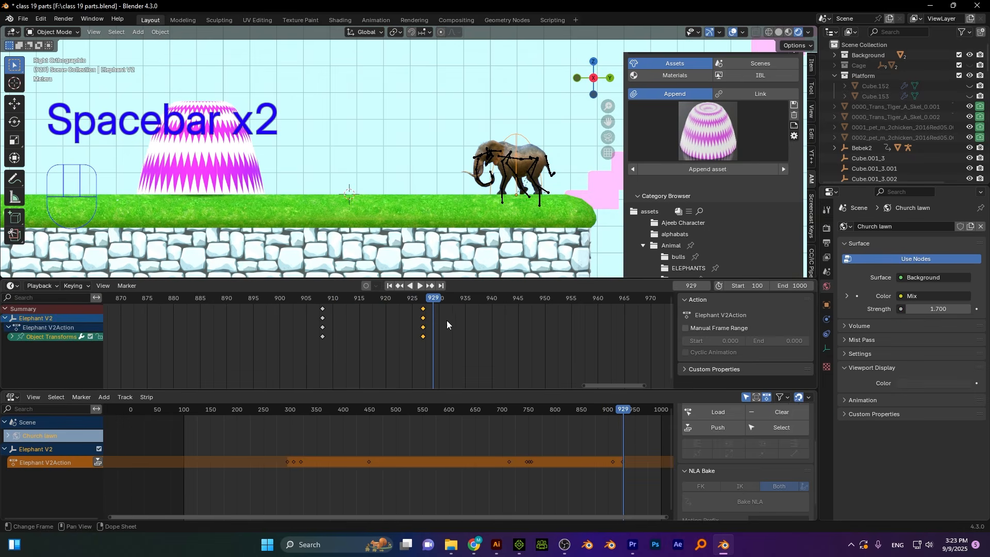
click(425, 299)
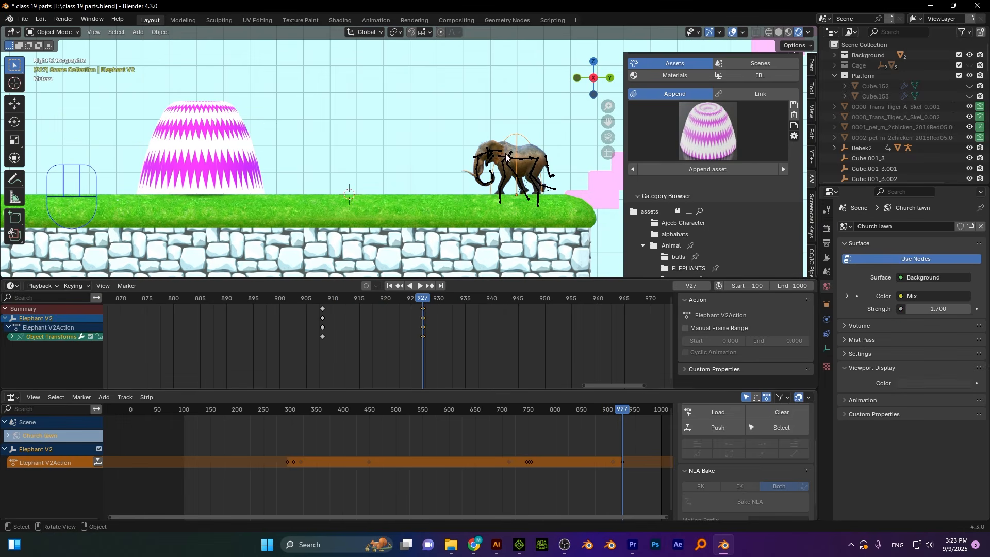
click(497, 150)
scroll(570, 484, down, 2)
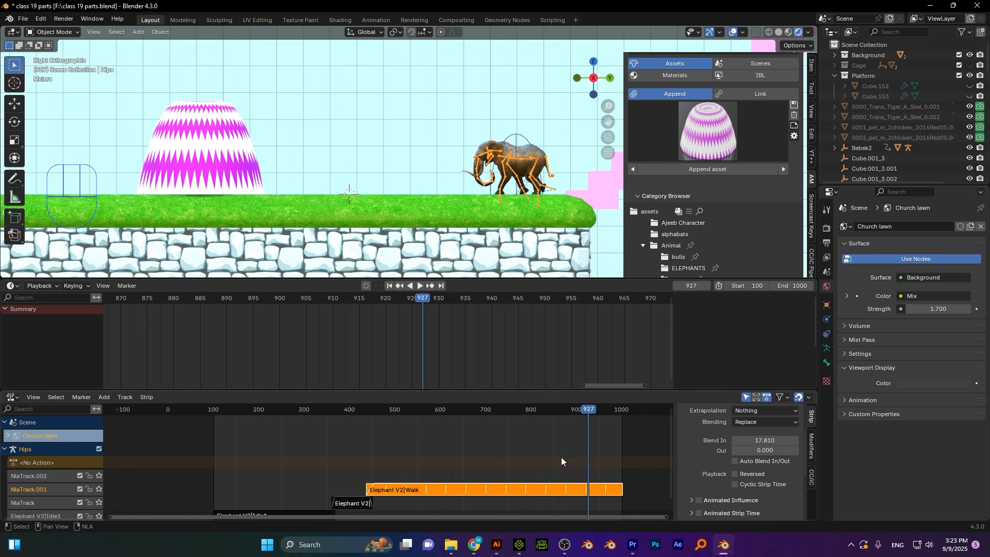
shift+middle_drag(553, 457, 412, 455)
scroll(535, 465, up, 6)
scroll(537, 466, down, 4)
shift+middle_drag(552, 459, 493, 456)
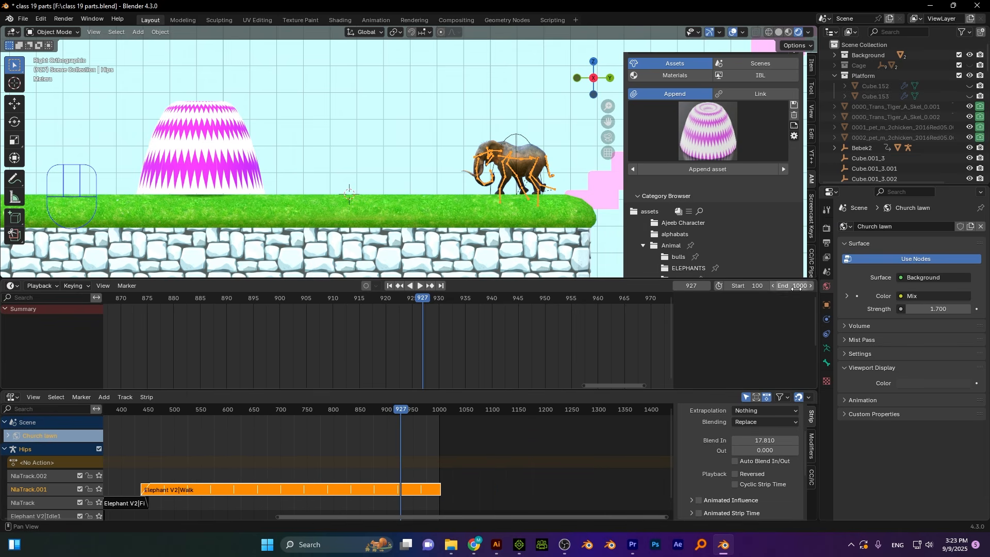
- Set the scene's end frame to 1500
click(795, 287)
text(15)
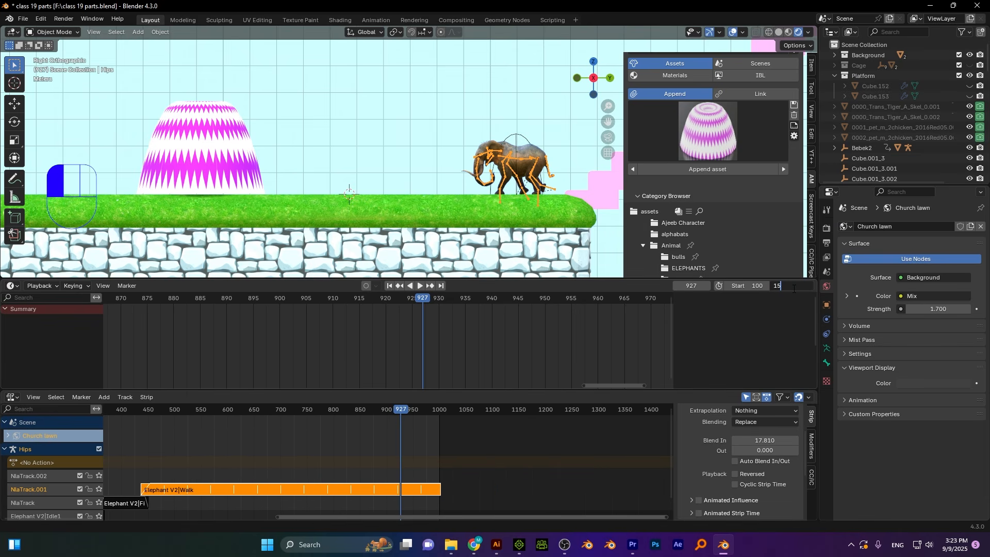
text(00)
key(Return)
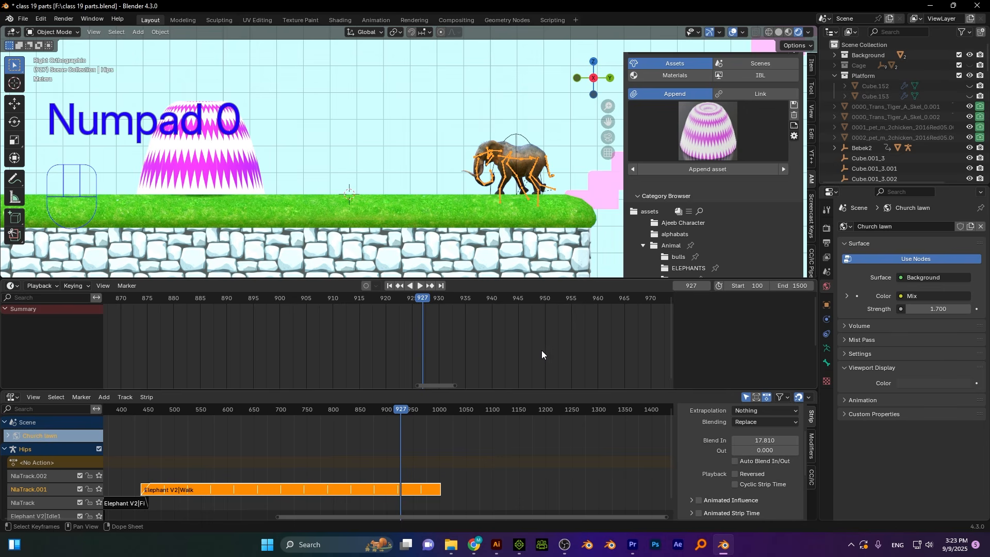
- Shorten the Elephant V2 Walk strip on NlaTrack.001 to end near frame 930 by setting its Repeat to 11.230
scroll(539, 345, down, 2)
scroll(521, 345, up, 4)
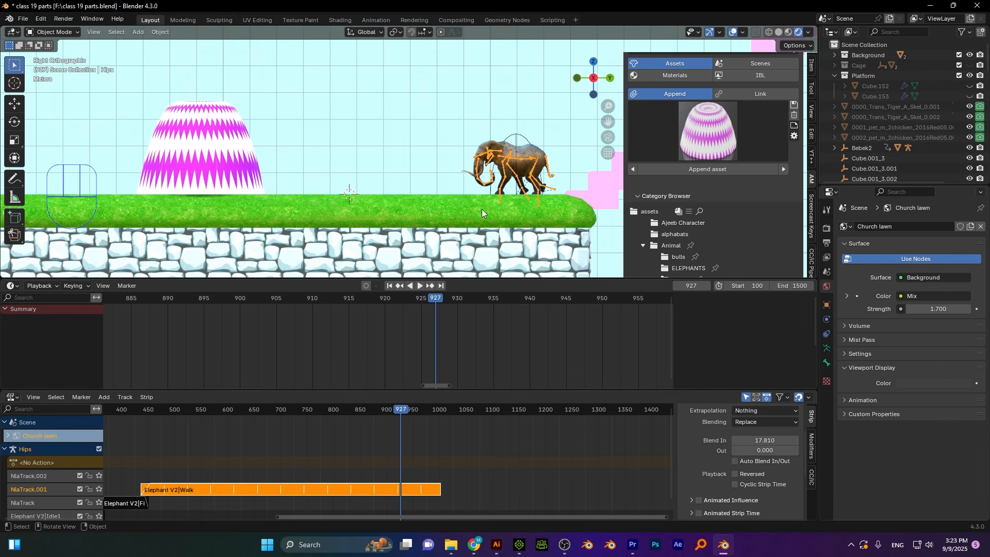
scroll(511, 160, down, 1)
scroll(512, 160, up, 2)
shift+middle_drag(511, 160, 510, 166)
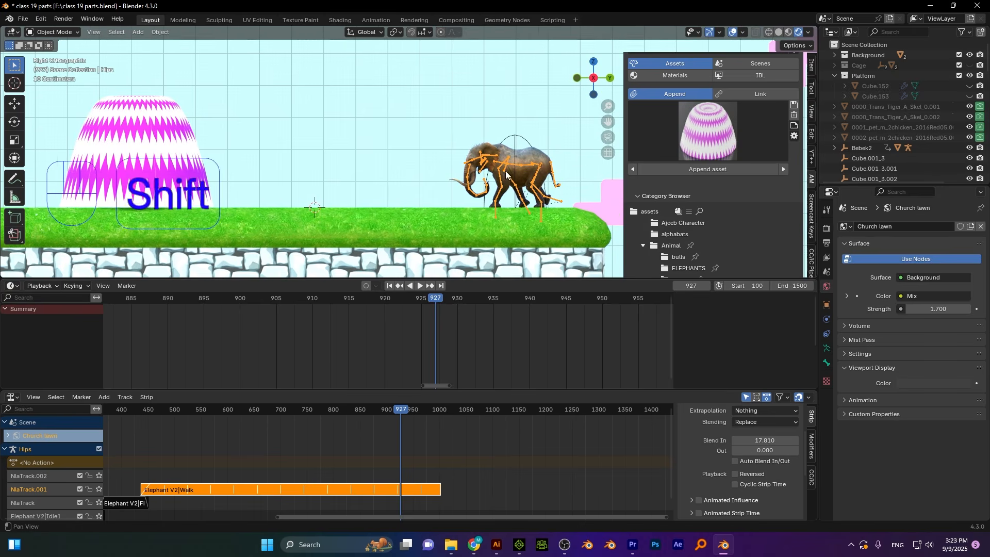
scroll(459, 468, down, 1)
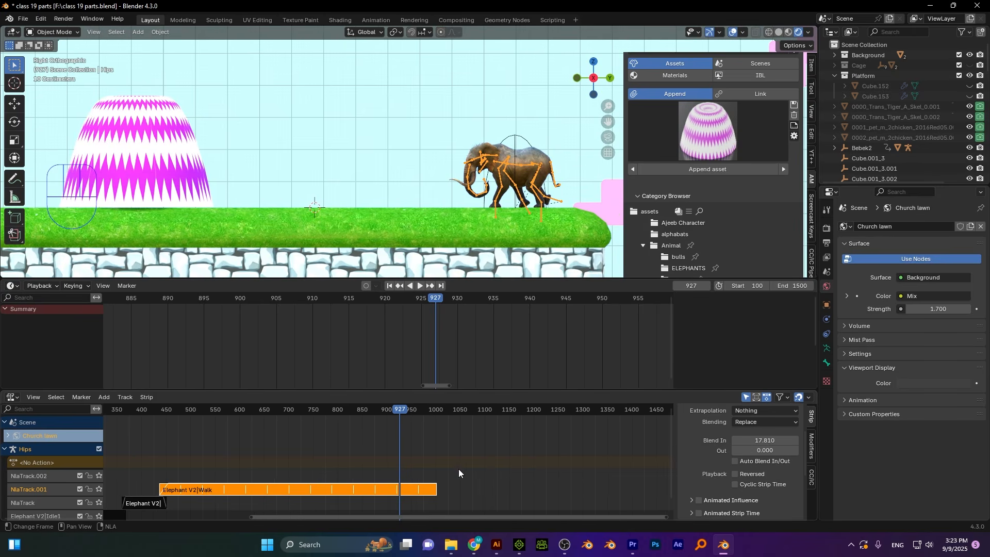
alt+shift+middle_drag(478, 469, 477, 450)
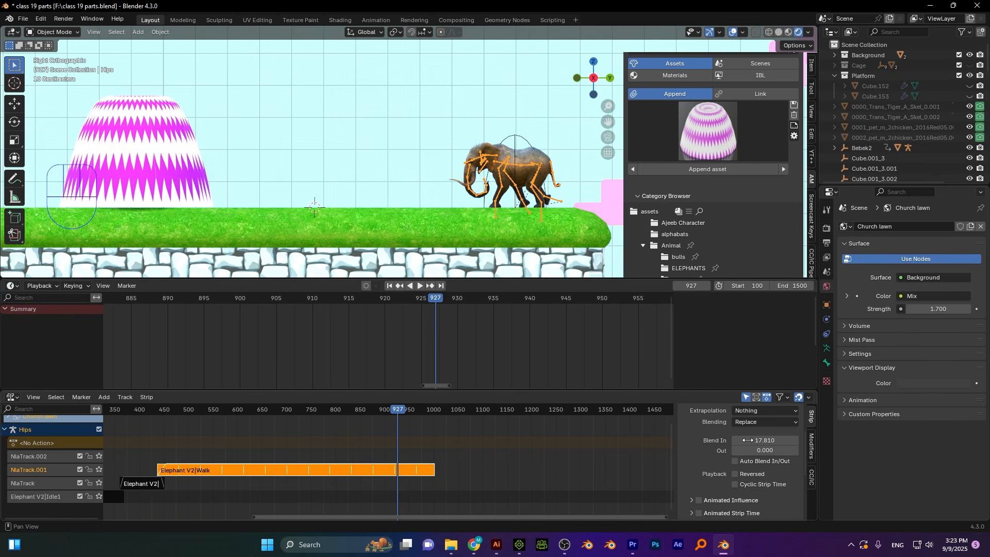
scroll(758, 480, down, 5)
shift+drag(758, 496, 761, 496)
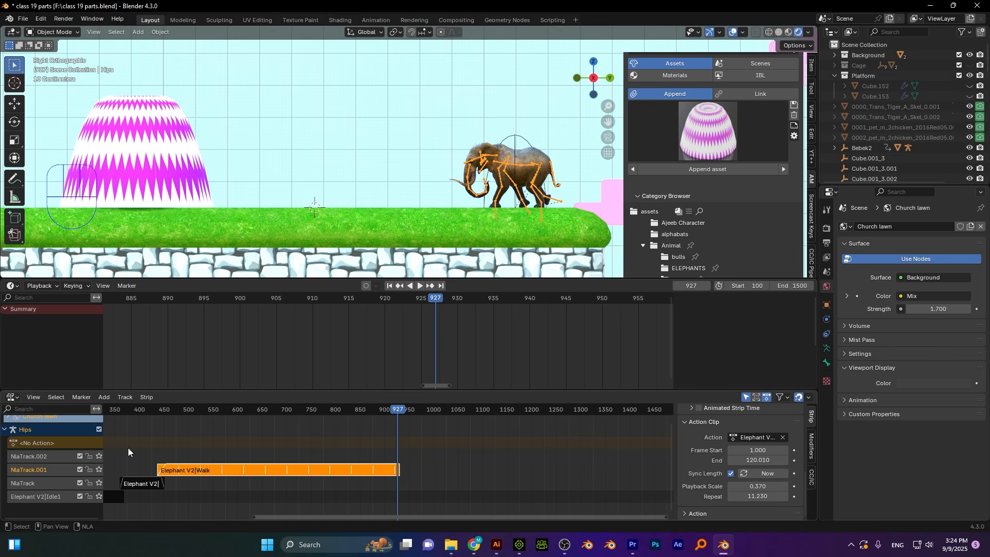
- Add an Elephant V2 Run action strip to NlaTrack.002 at frame 927 and select it
click(44, 456)
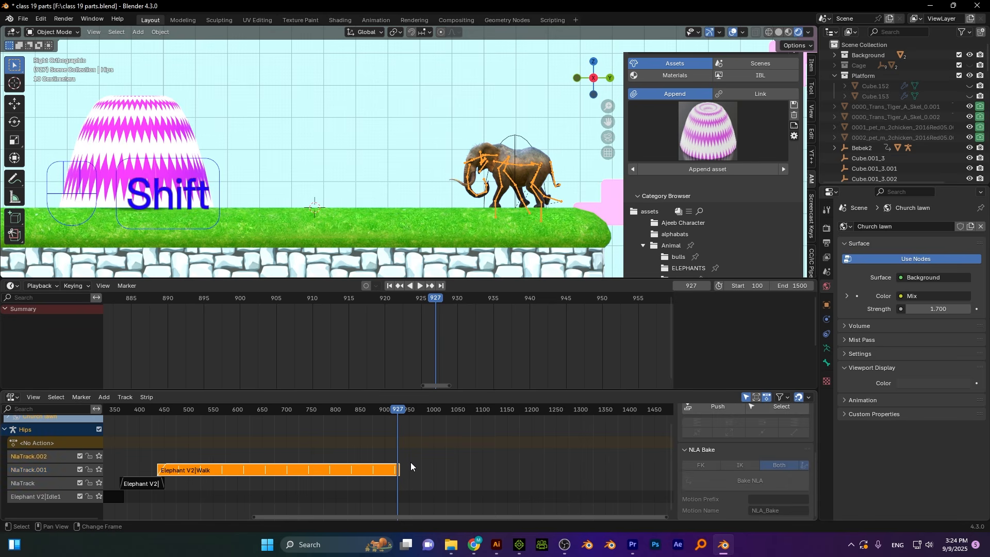
key(shift+a)
text(ele)
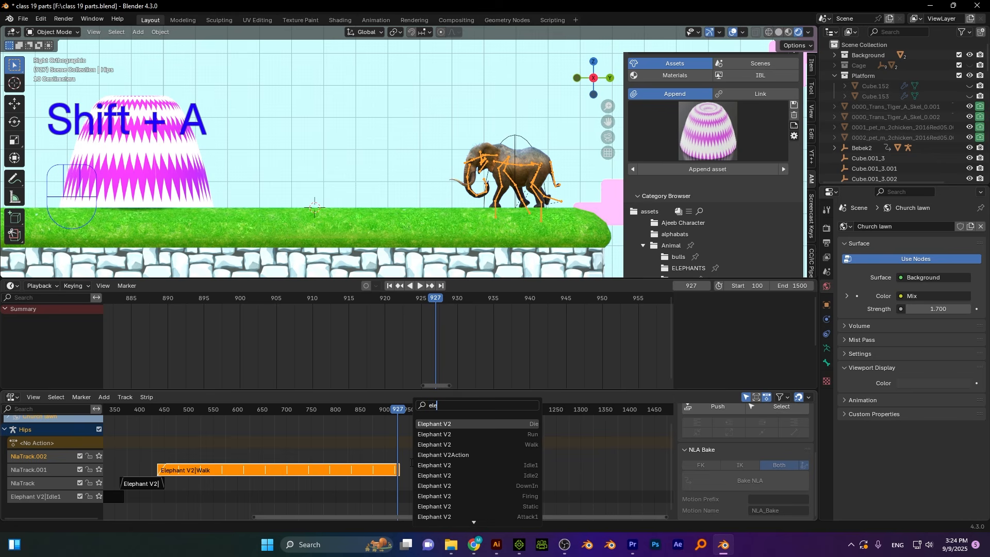
click(495, 435)
click(423, 458)
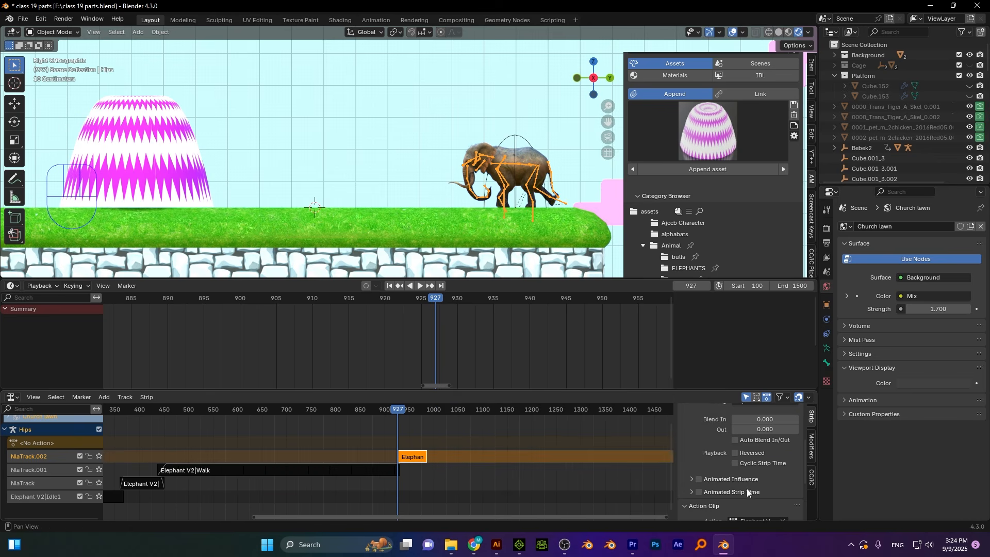
- Give the run strip a Blend In of about 11 frames and set its Repeat to 5
drag(766, 419, 789, 420)
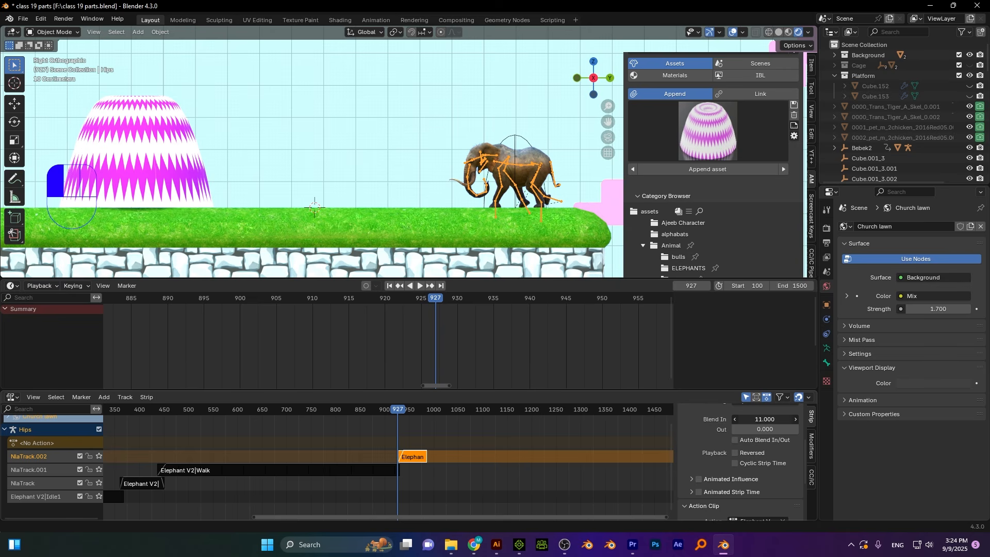
scroll(768, 507, down, 3)
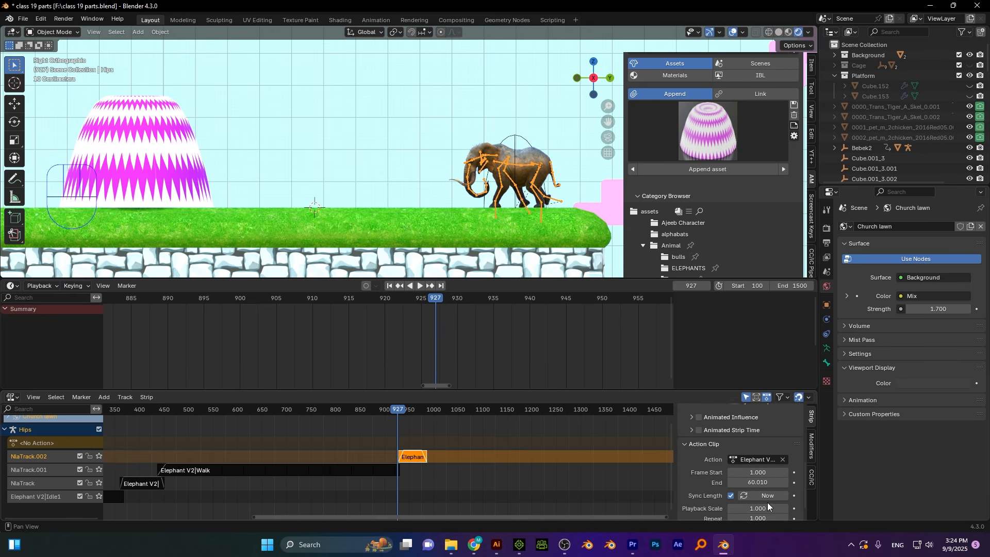
scroll(768, 506, down, 1)
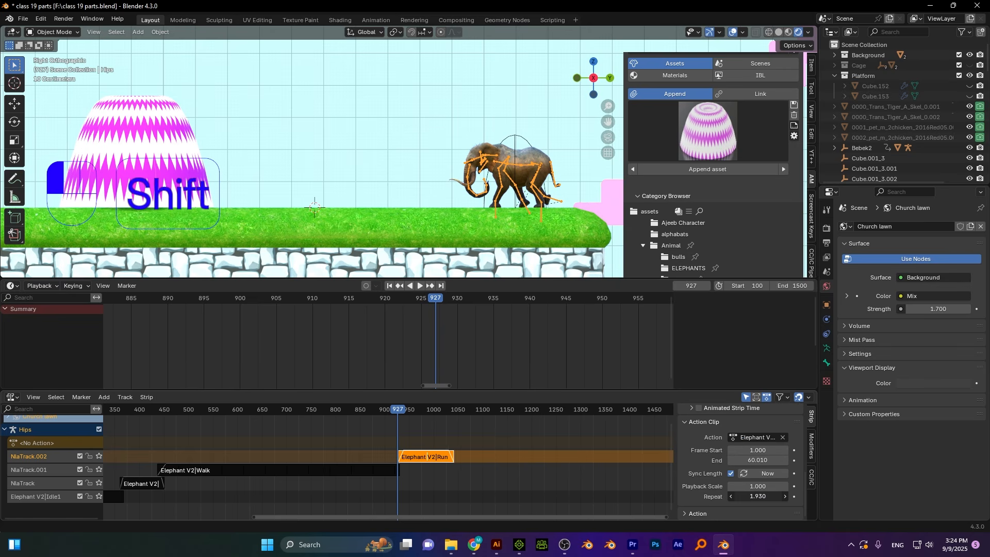
shift+drag(758, 496, 789, 497)
- Lower the run strip's Playback Scale to 0.640 and further to 0.520, previewing the motion from around the strip's start each time
key(space)
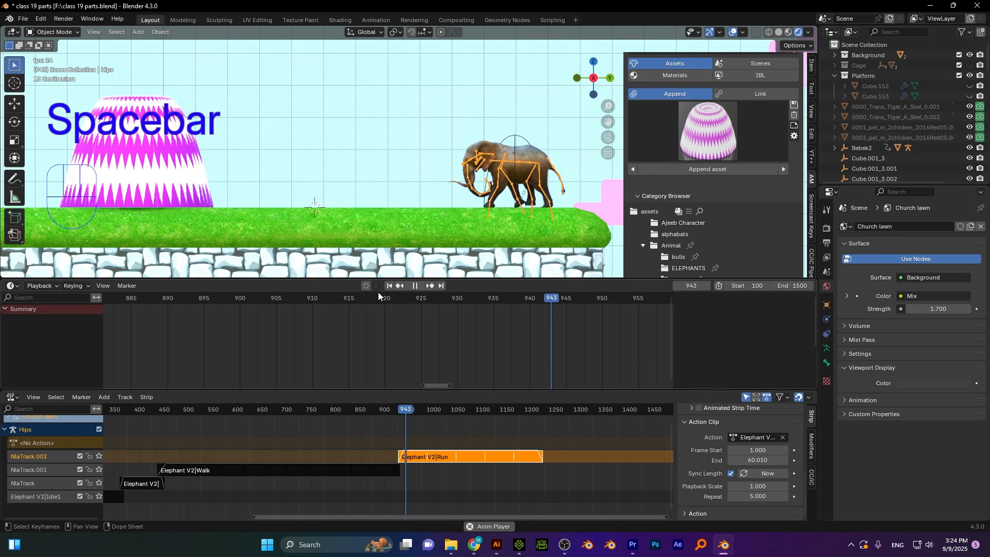
key(space)
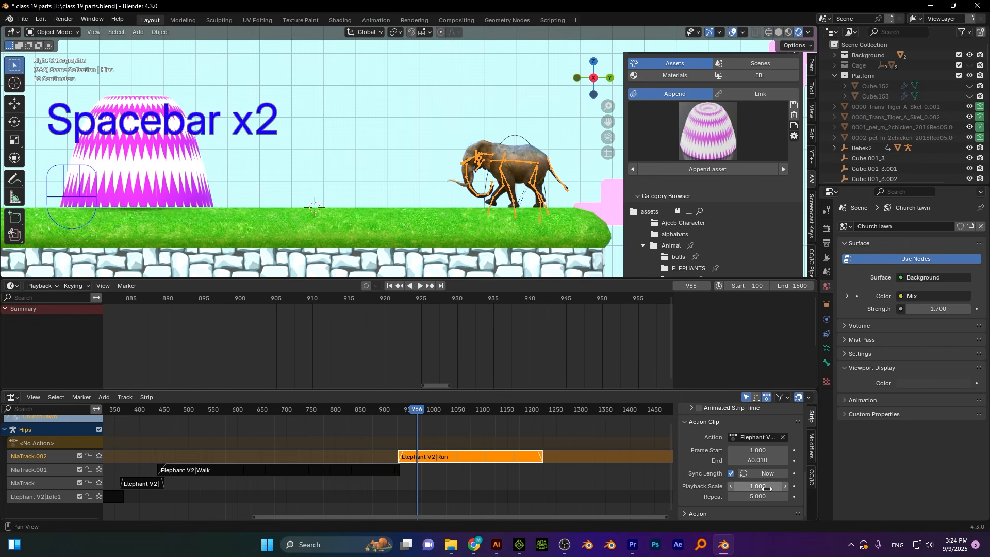
shift+drag(768, 488, 493, 470)
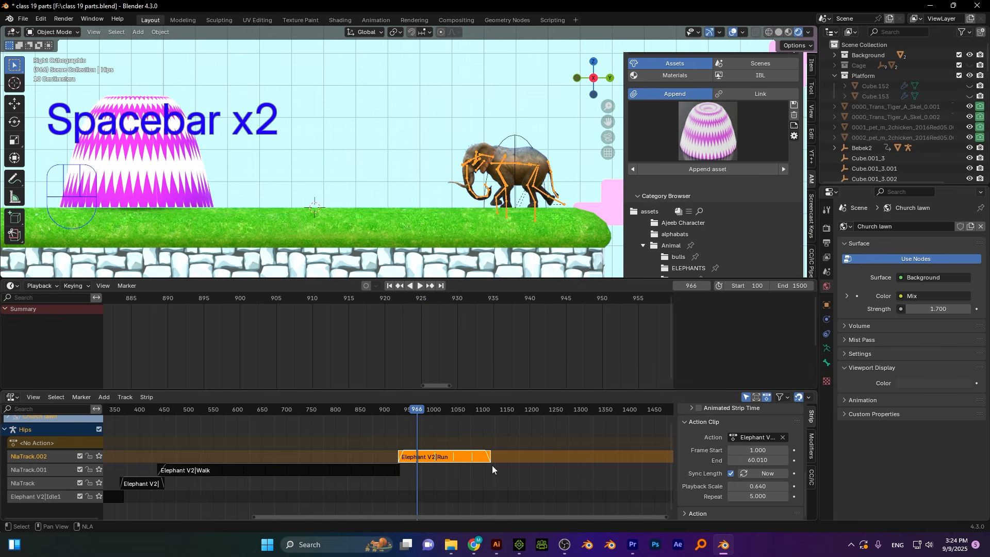
click(399, 408)
key(space)
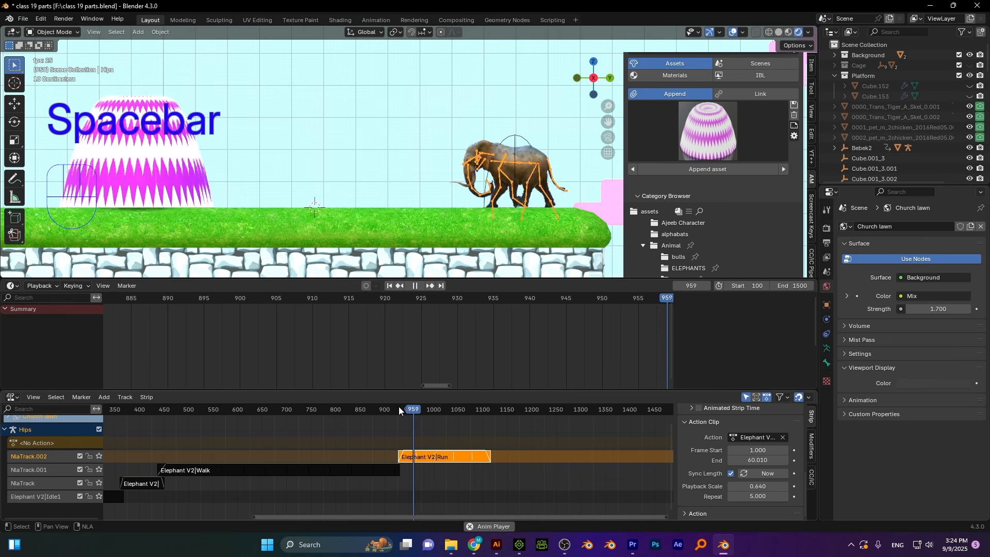
key(space)
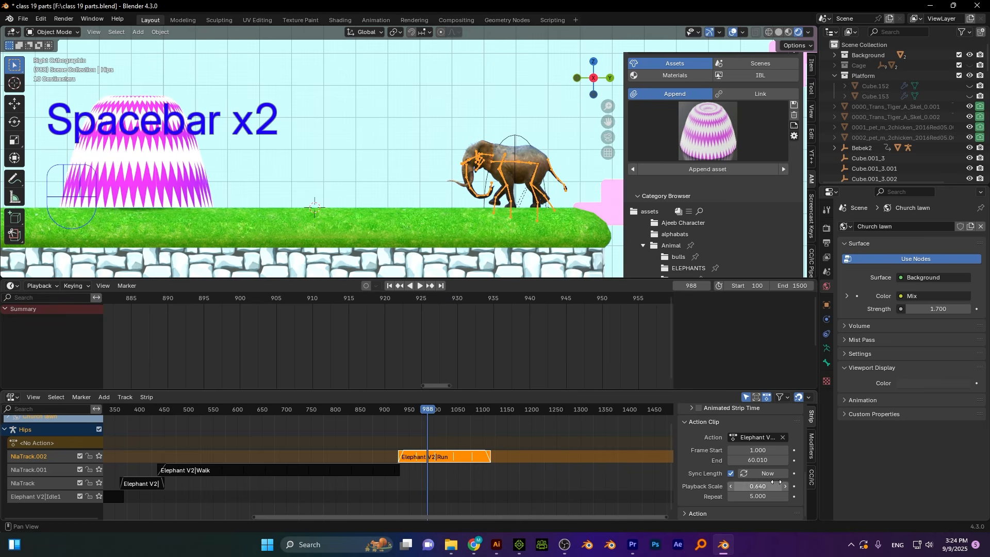
shift+drag(776, 485, 756, 491)
click(394, 409)
key(space)
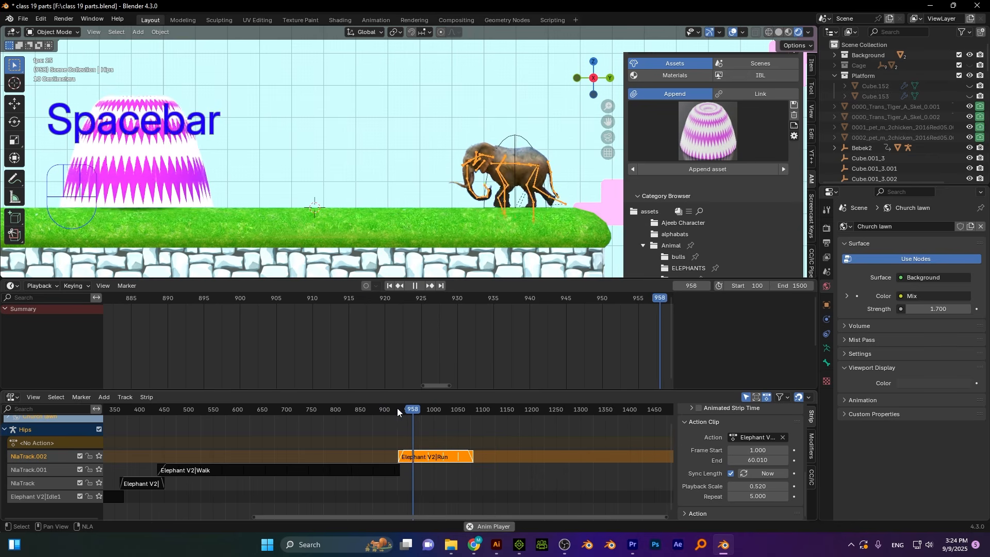
key(space)
- Set the walk strip's Blend Out to 10.200 and play the transition from walk to run
click(386, 472)
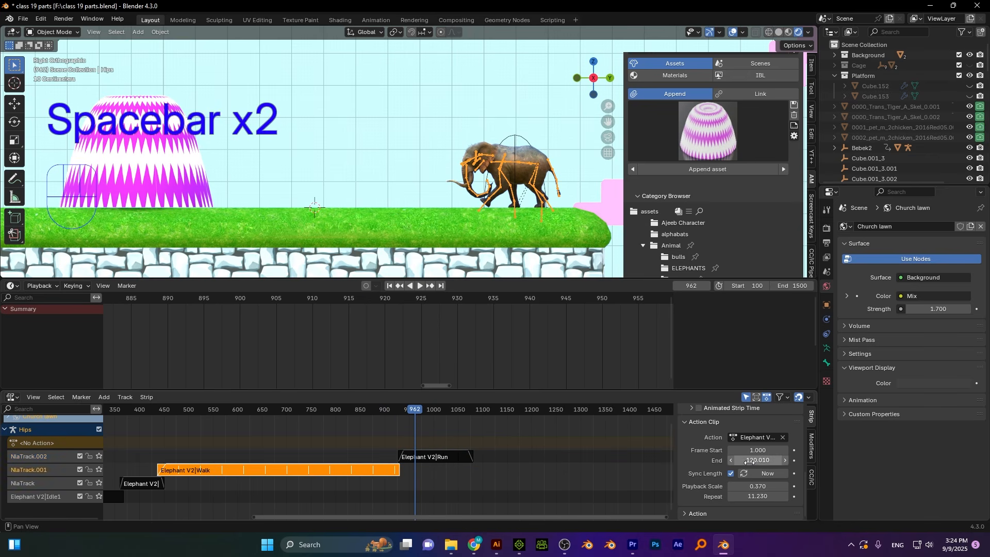
scroll(750, 488, up, 4)
scroll(750, 490, up, 2)
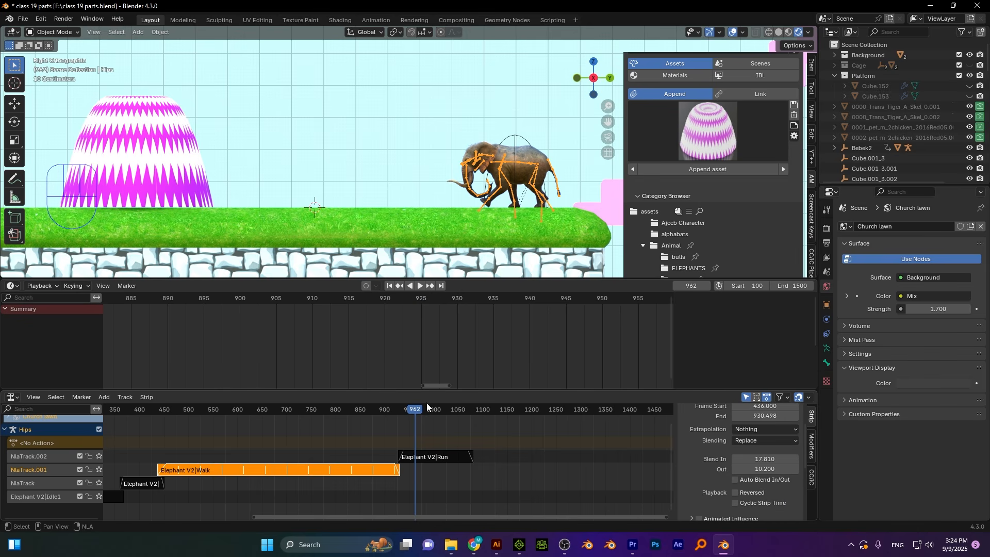
drag(413, 410, 386, 411)
key(space)
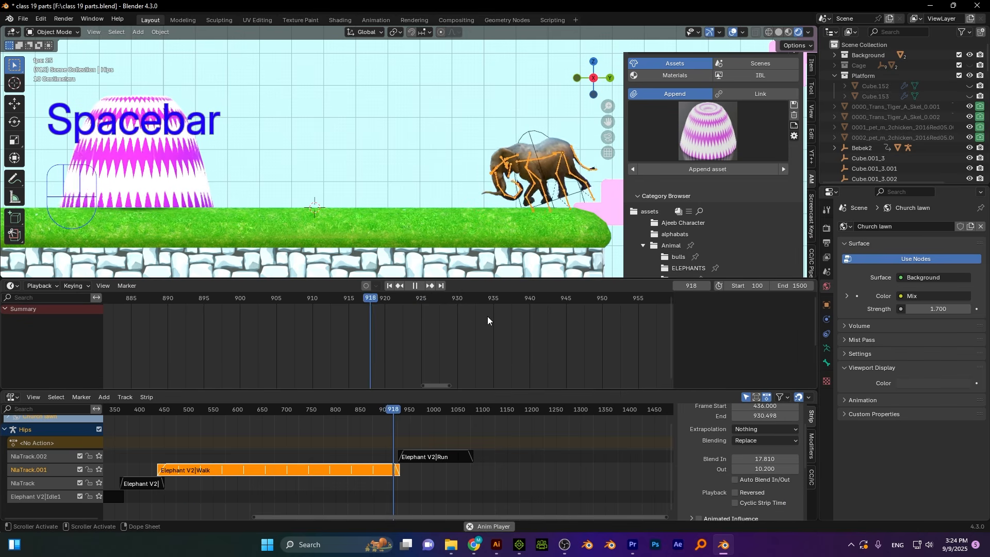
key(space)
key(space)
key(space)
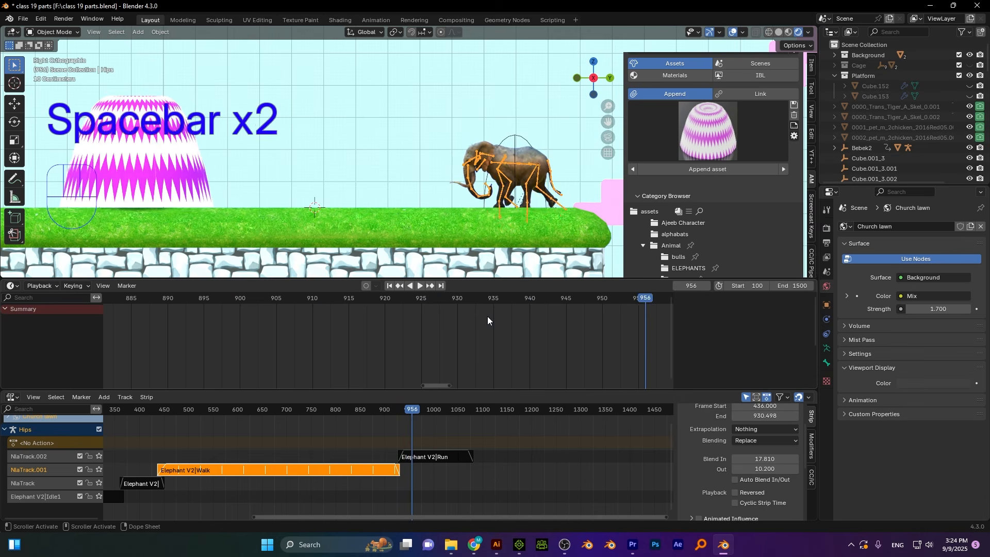
- Select the Elephant V2 controller and insert a keyframe for it at frame 929
mouse_move(416, 409)
mouse_down()
mouse_move(404, 413)
mouse_move(471, 417)
mouse_move(399, 414)
mouse_up()
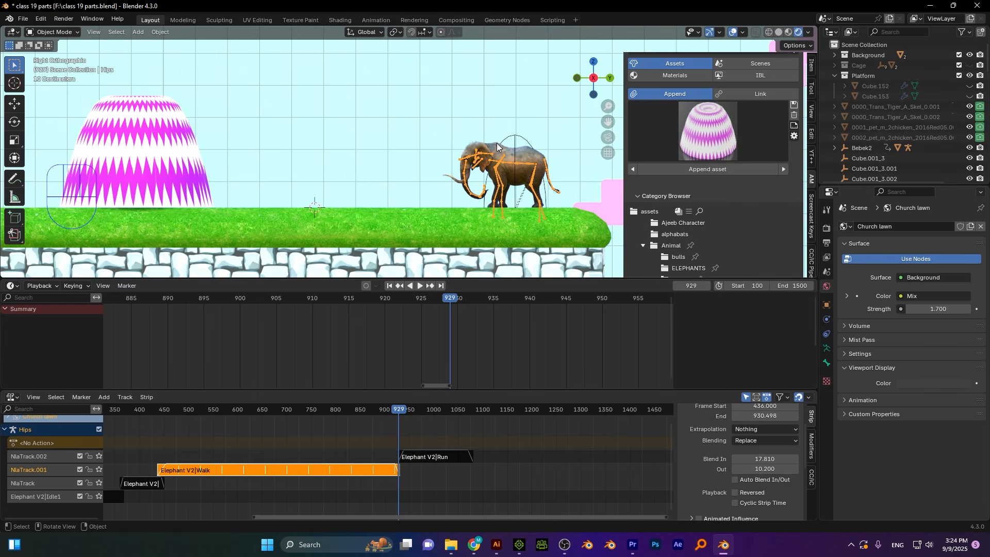
click(512, 139)
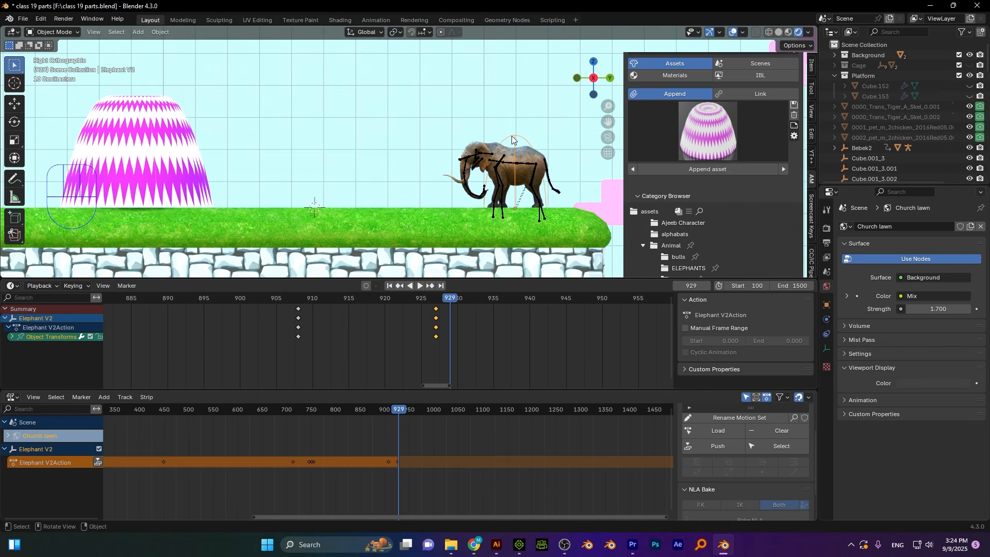
key(i)
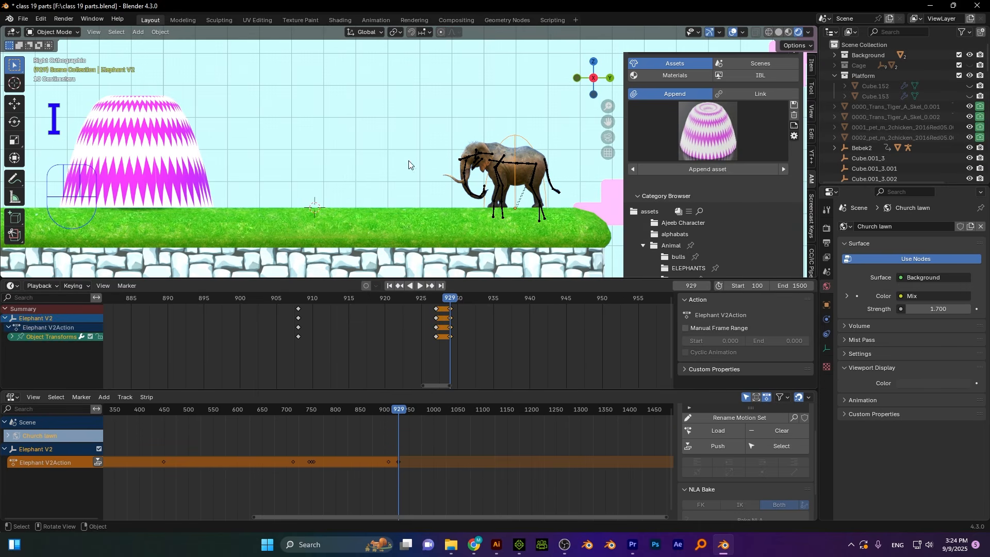
click(476, 151)
- At frame 1079, move the Elephant V2 controller about -11.49 m along Y into the striped dome and insert a keyframe
drag(404, 412, 472, 413)
scroll(360, 188, down, 2)
shift+middle_drag(287, 158, 330, 158)
click(527, 144)
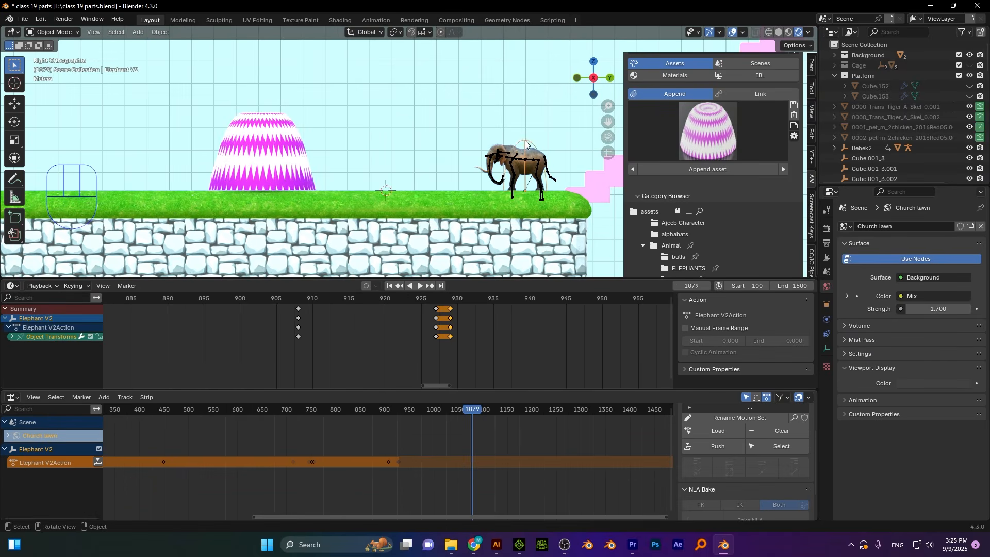
key(g)
key(y)
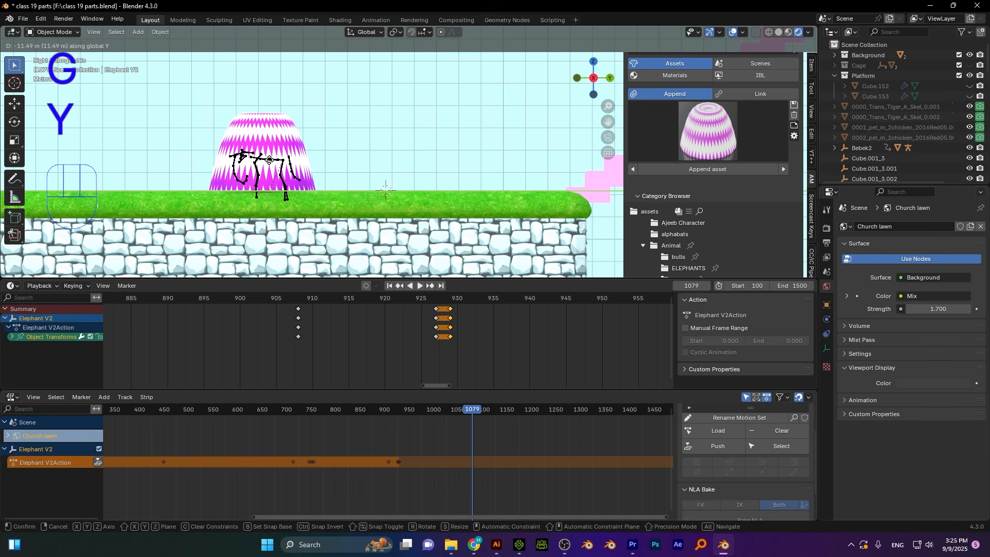
click(270, 163)
key(i)
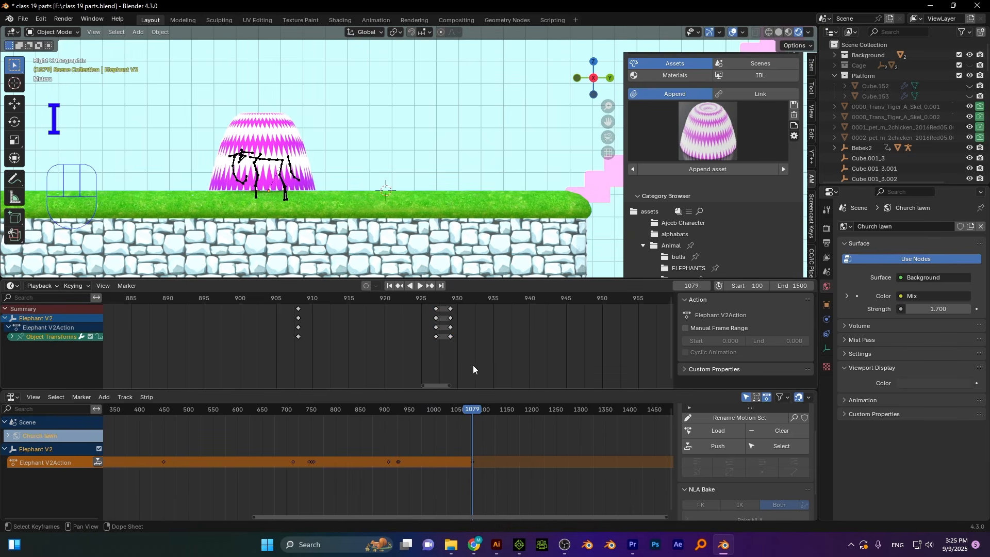
- Play the elephant's run into the striped dome from around frame 920 to check its motion
scroll(476, 341, down, 5)
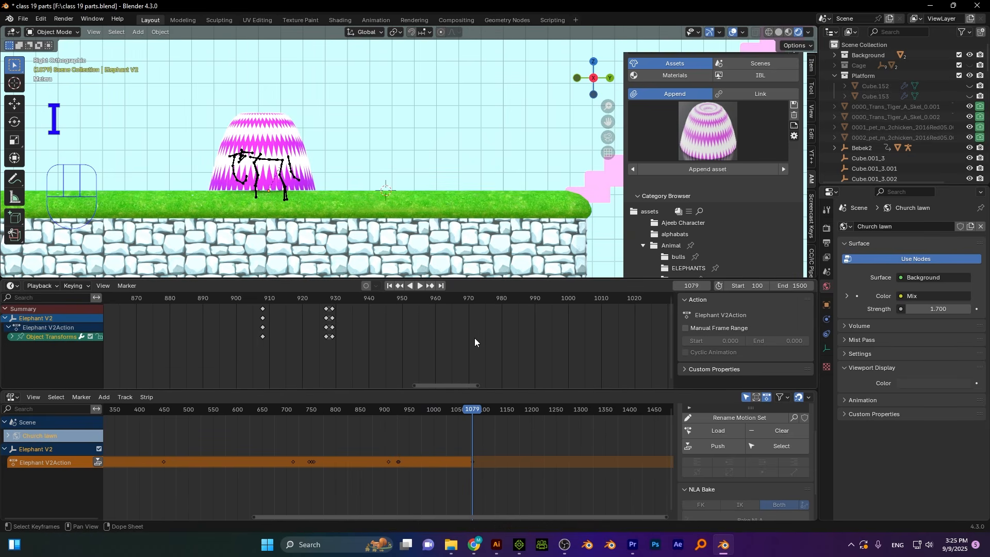
scroll(475, 341, up, 1)
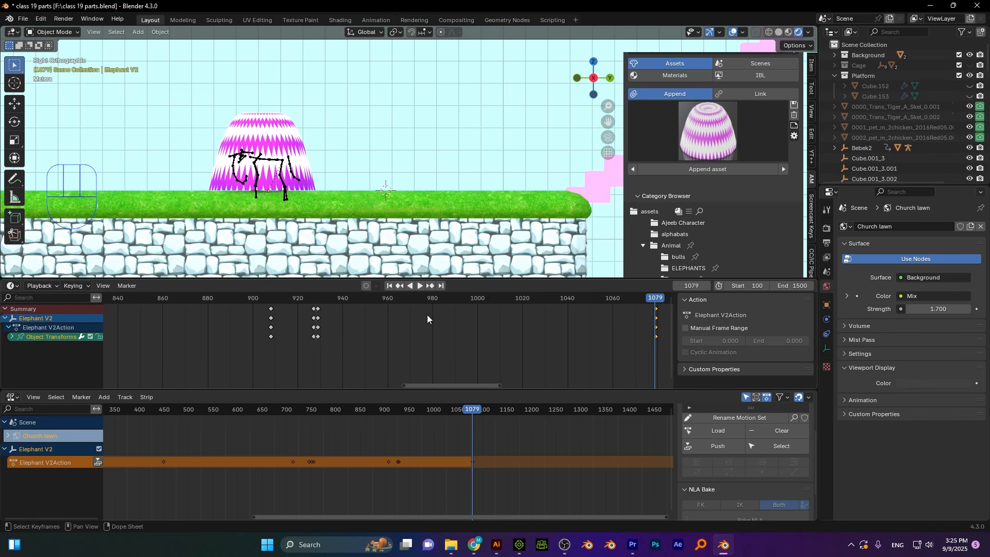
click(299, 298)
key(space)
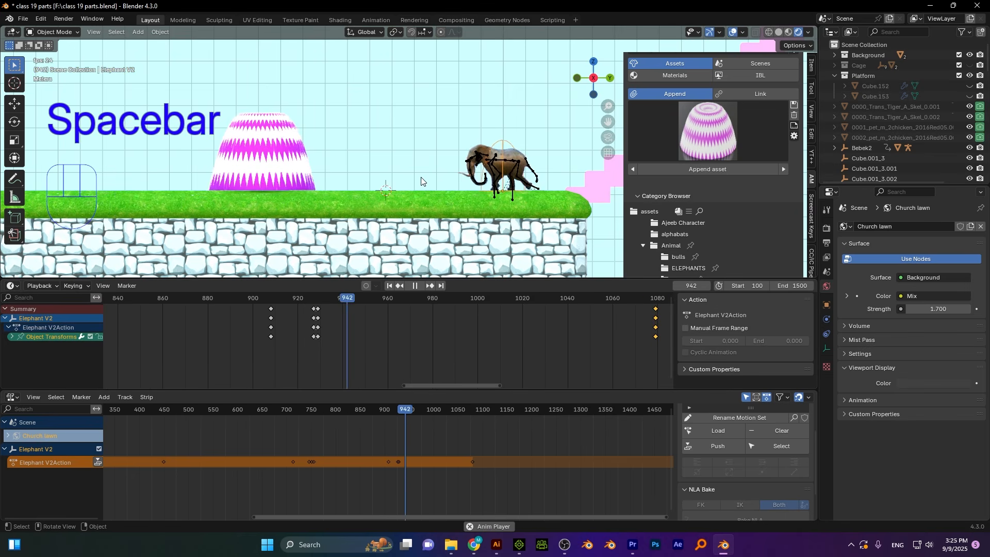
scroll(503, 184, up, 4)
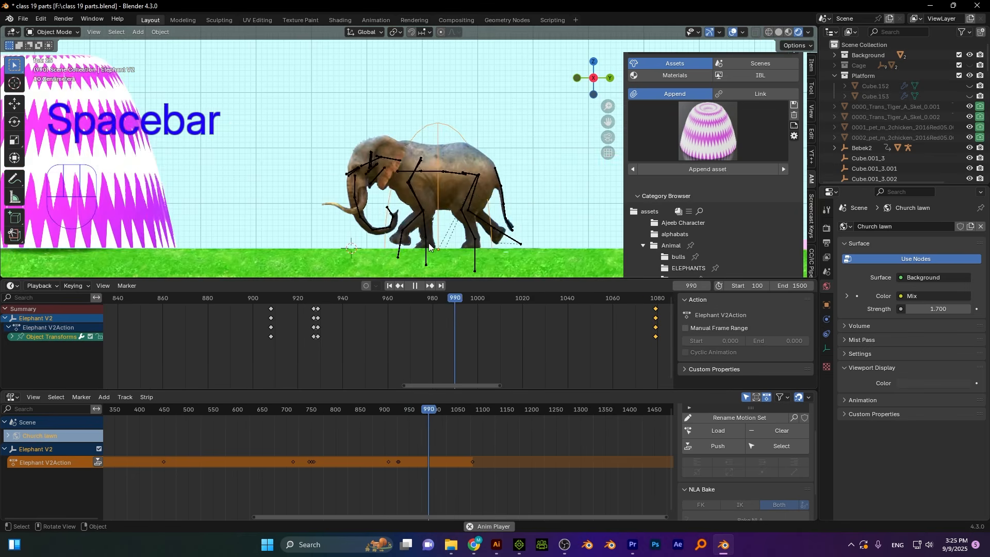
scroll(384, 243, down, 4)
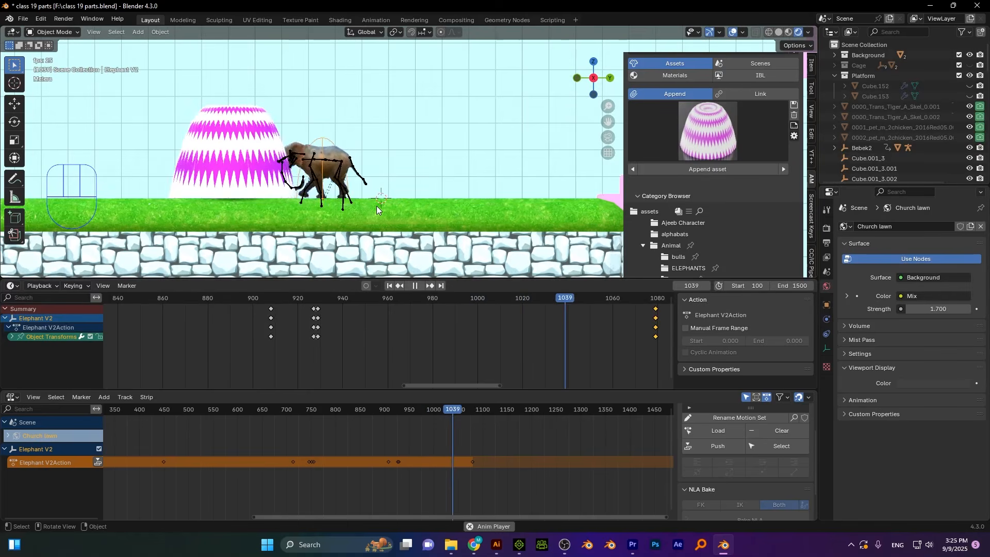
key(space)
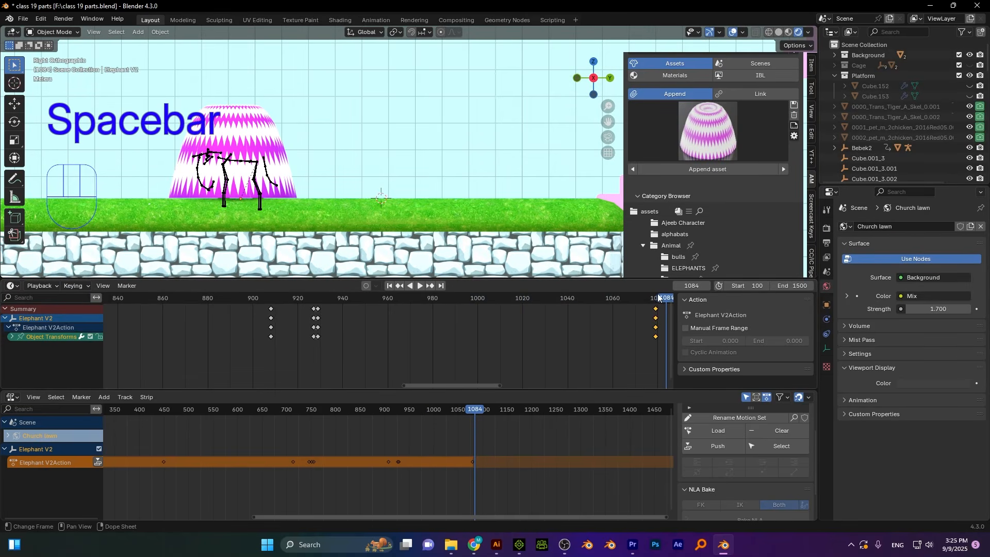
- Change the interpolation of all Elephant V2 keyframes for constant-speed motion and play the run into the dome from around frame 979
drag(658, 298, 458, 317)
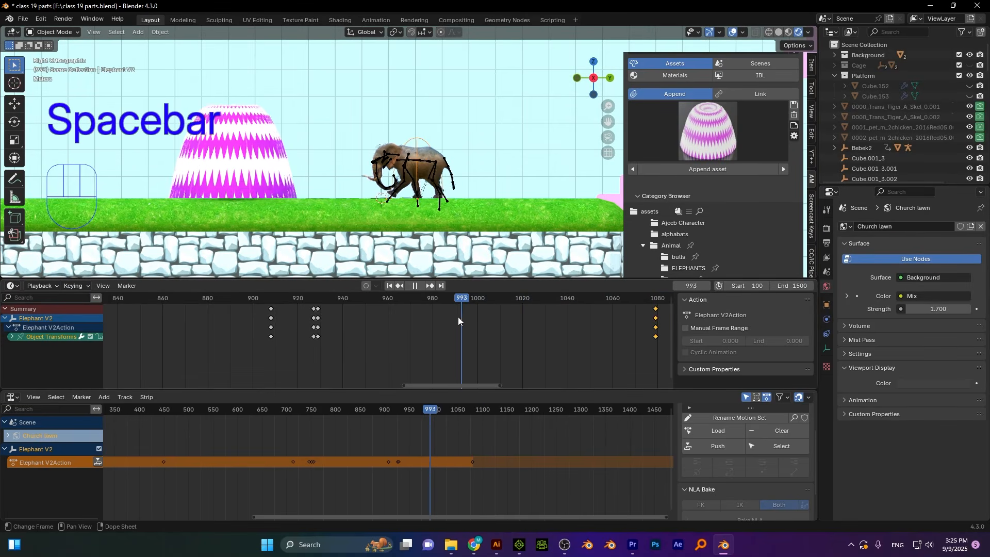
key(t)
click(463, 352)
drag(462, 299, 426, 298)
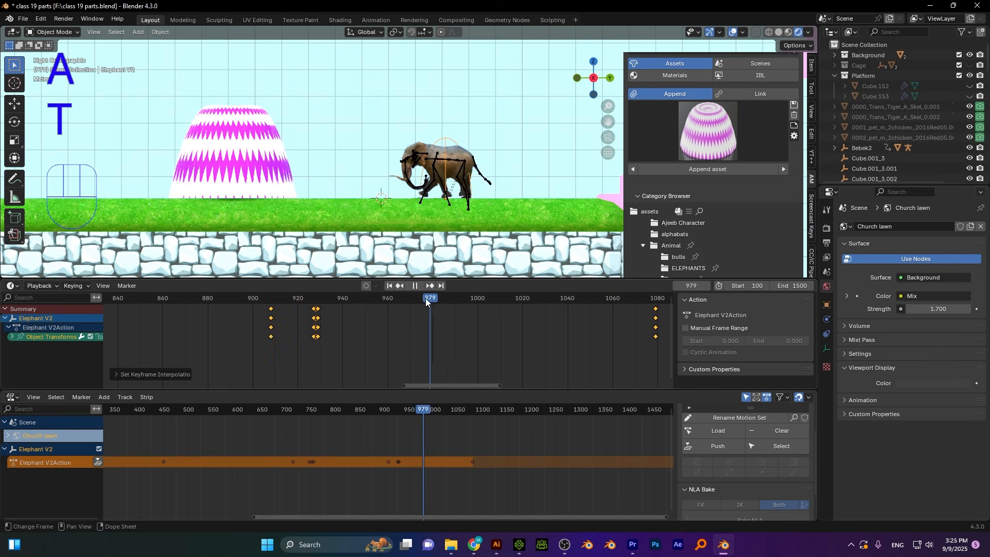
key(space)
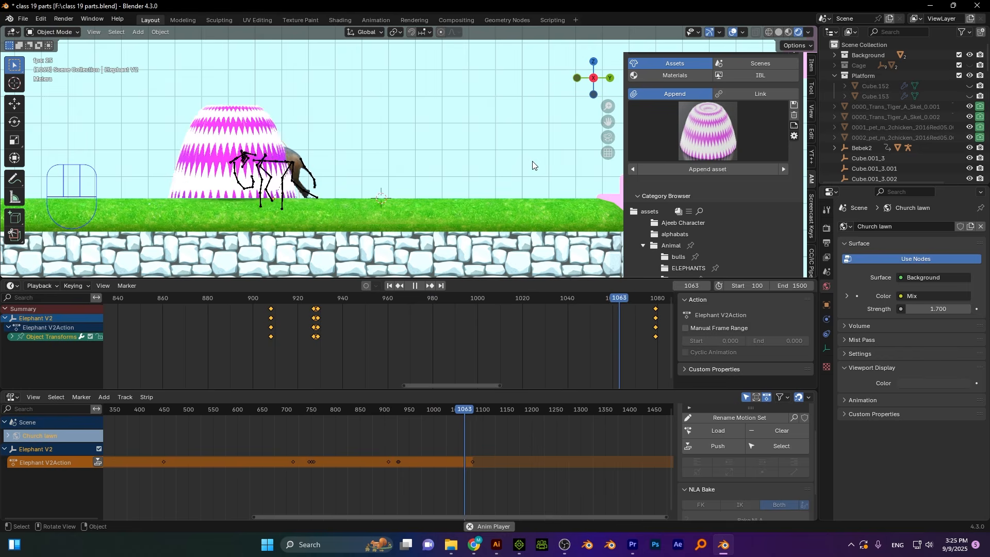
key(space)
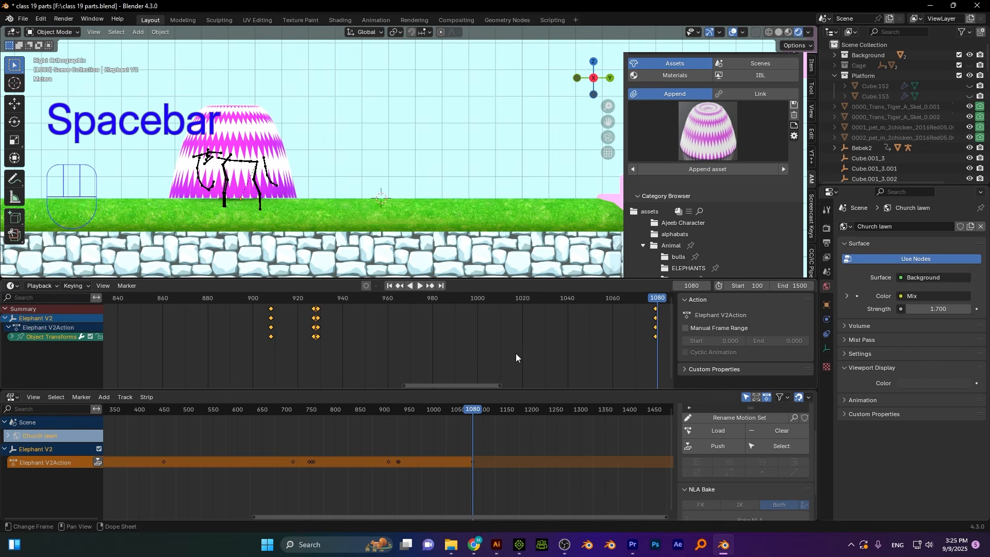
- Insert a keyframe for the Elephant V2 controller at frame 1100 to hold it inside the striped dome
scroll(516, 354, down, 3)
middle_drag(515, 354, 359, 346)
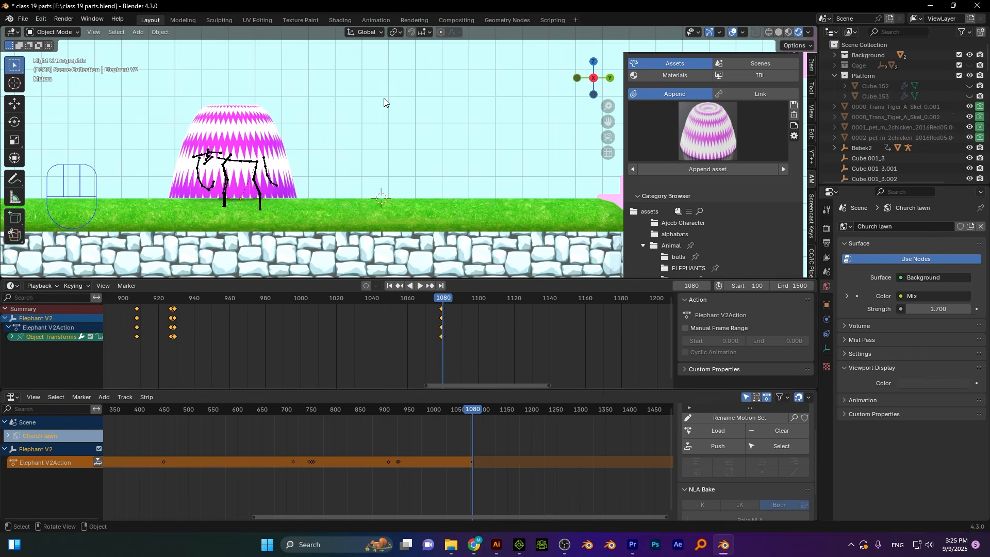
scroll(356, 146, up, 2)
shift+middle_drag(330, 156, 424, 153)
scroll(392, 155, down, 3)
shift+middle_drag(328, 159, 413, 160)
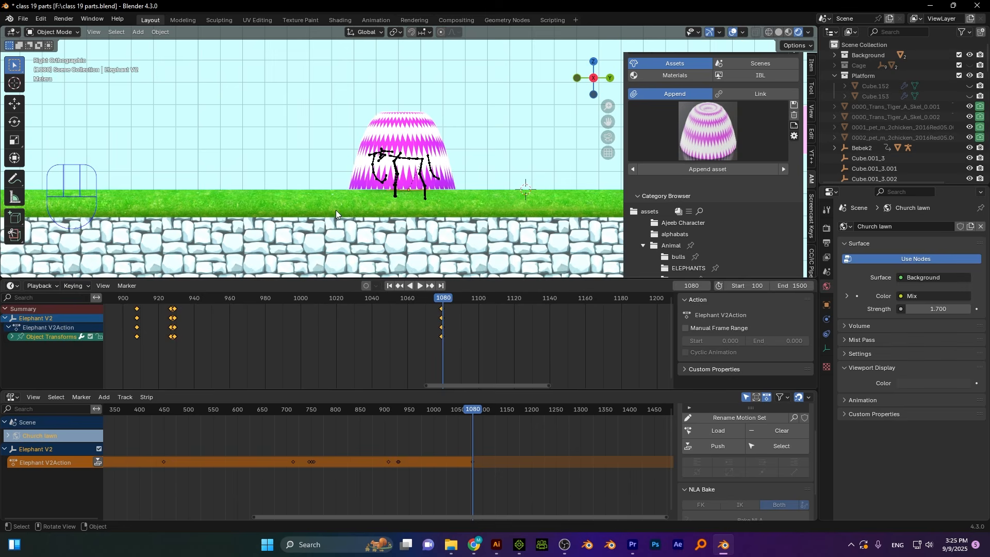
key(space)
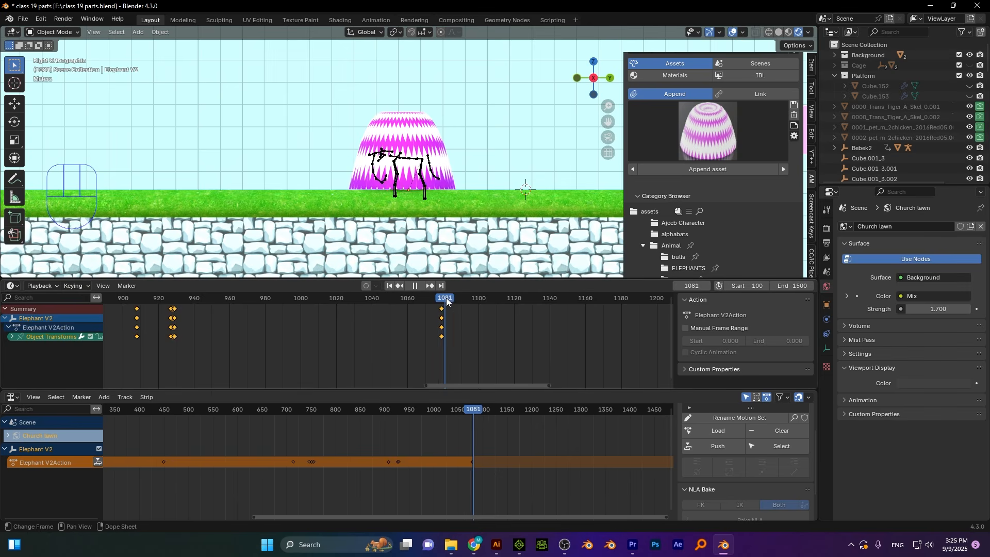
key(space)
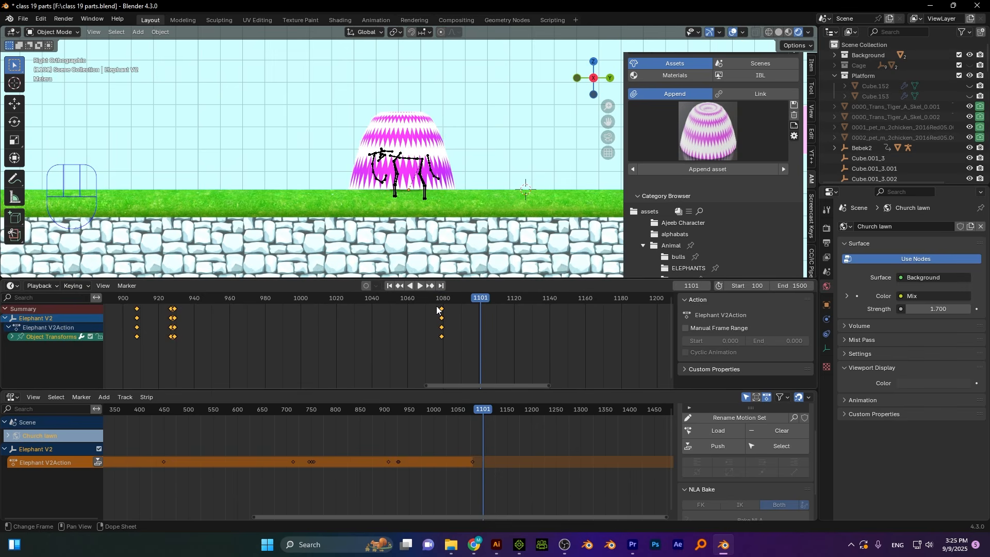
key(Left)
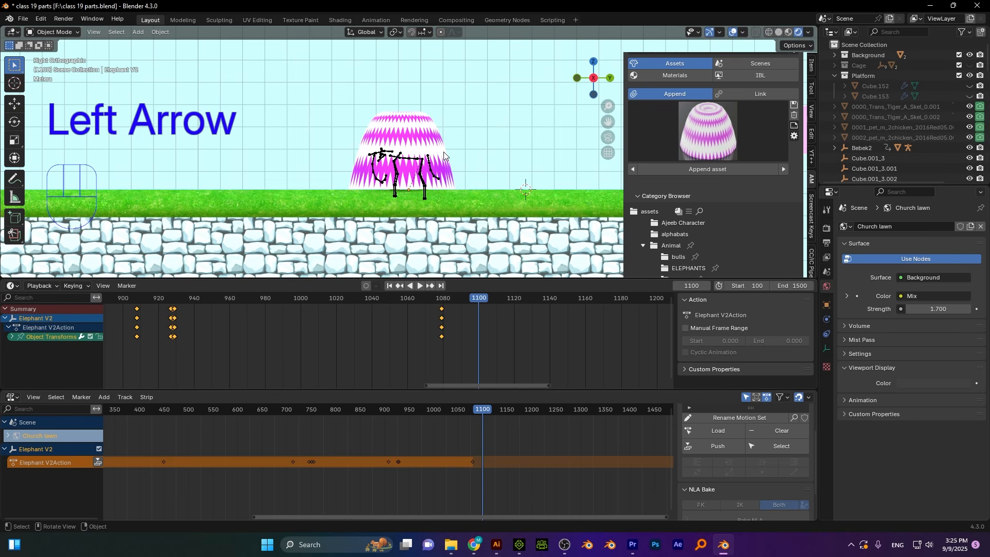
key(i)
scroll(446, 196, up, 1)
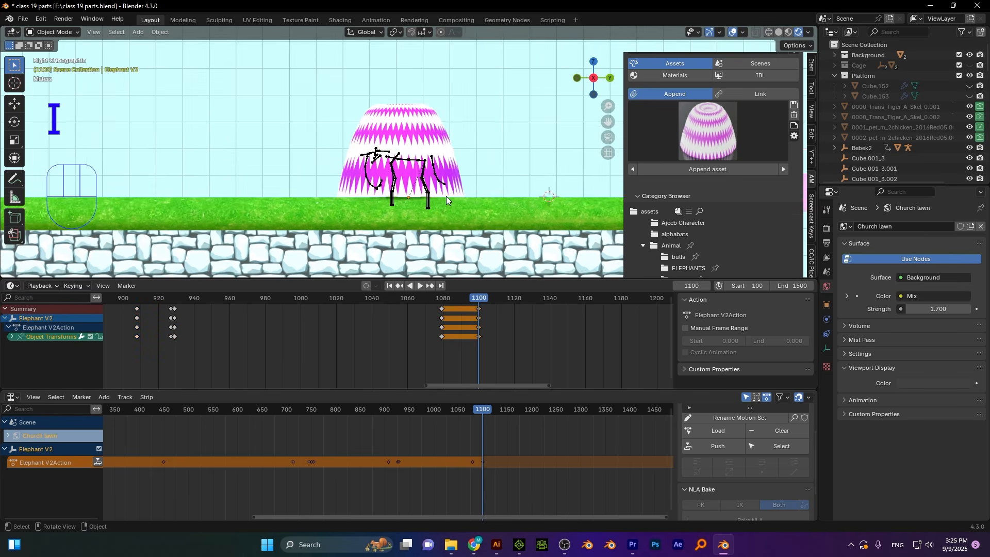
- At frame 1180, move the Elephant V2 controller in negative Y out the far side of the dome and insert a keyframe
scroll(446, 196, down, 2)
scroll(522, 332, down, 3)
alt+shift+middle_drag(522, 332, 370, 325)
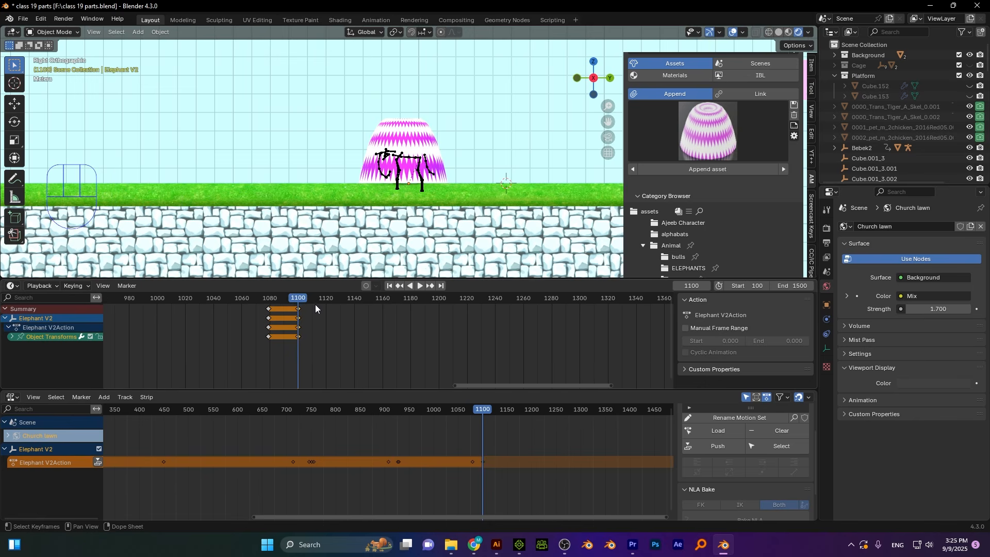
drag(297, 299, 410, 303)
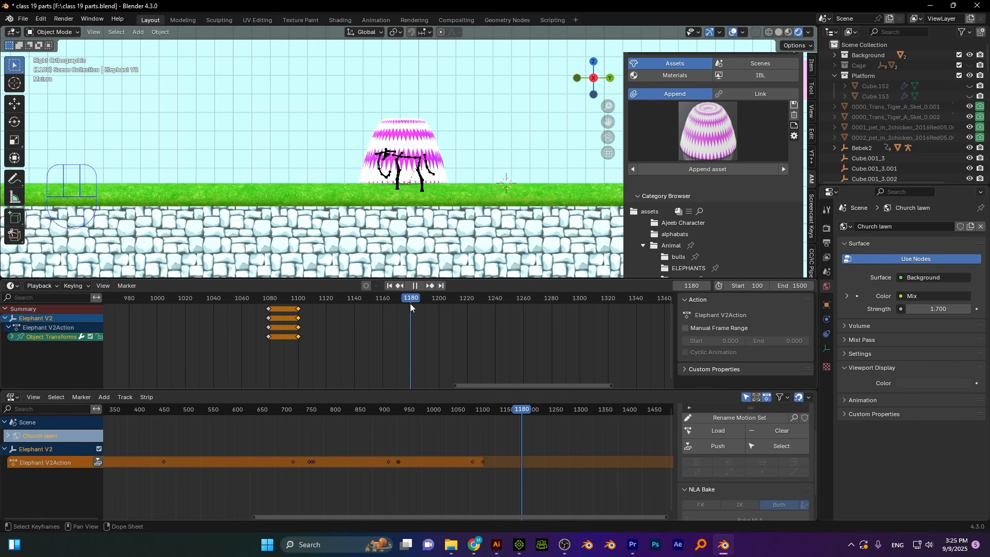
key(g)
key(y)
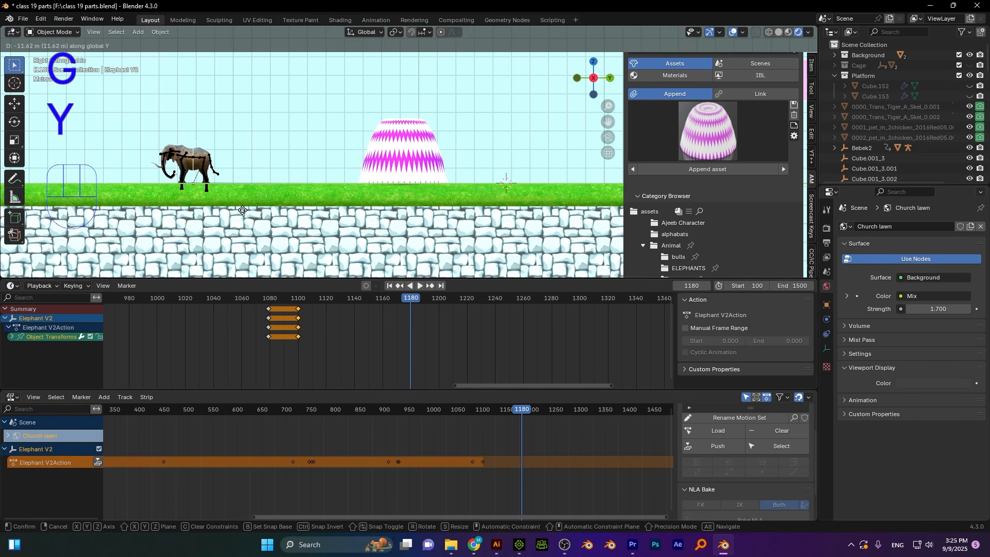
click(263, 211)
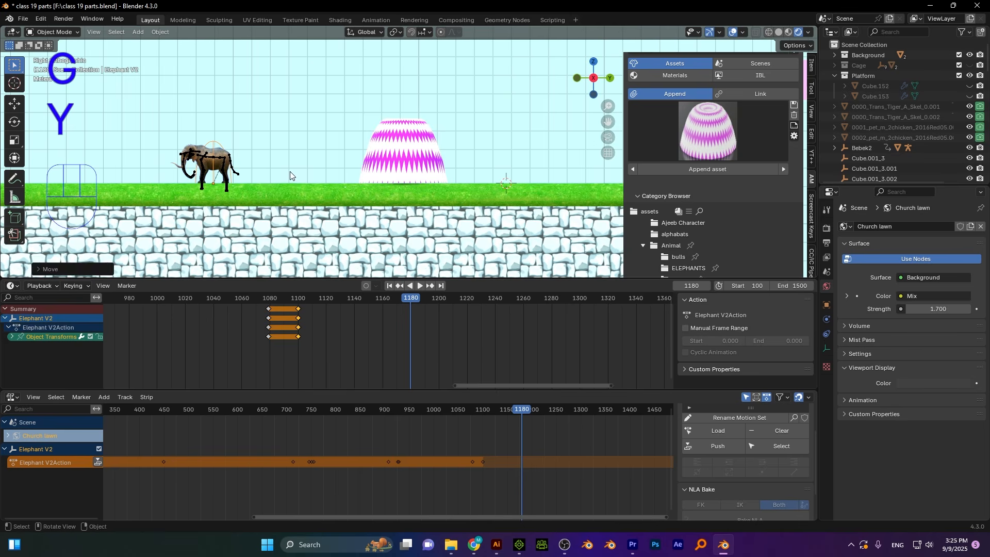
key(i)
- Play the elephant's exit from the dome from around frame 1100 to frame 1180
drag(413, 302, 294, 301)
key(space)
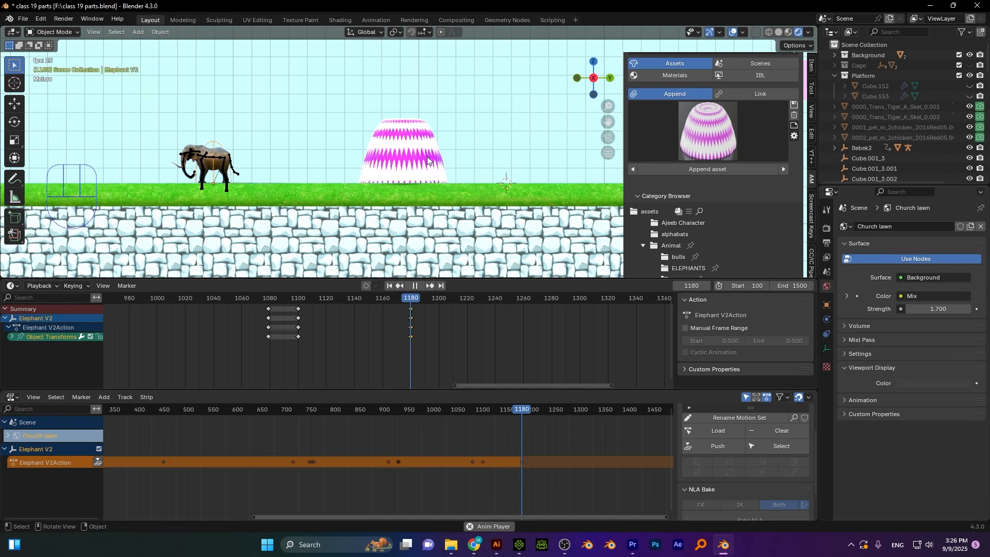
key(space)
key(Left)
key(Left)
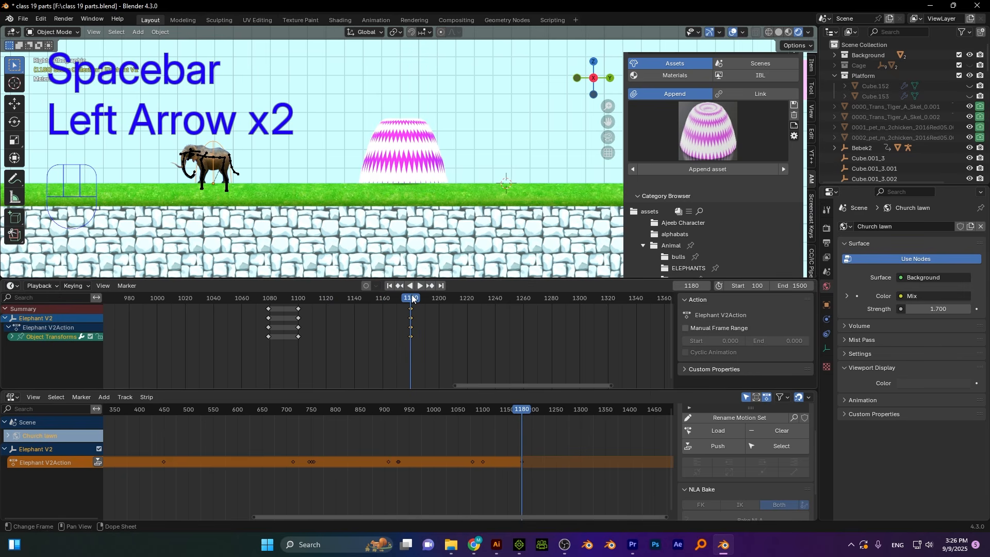
- Scrub the dome exit between frames 1100 and 1119, checking the Hips armature's NLA strips and the Elephant V2 controller's keyframes
key(alt)
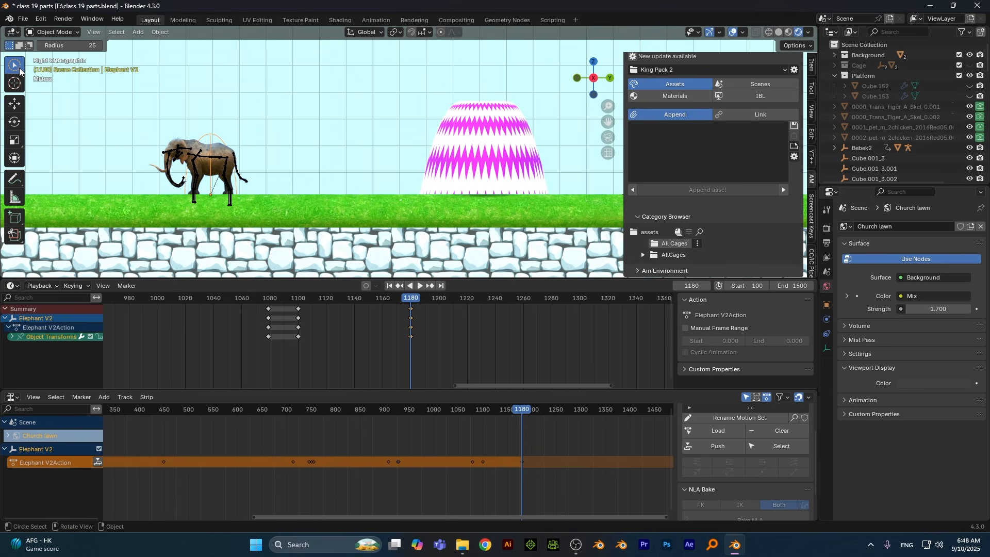
drag(20, 70, 67, 92)
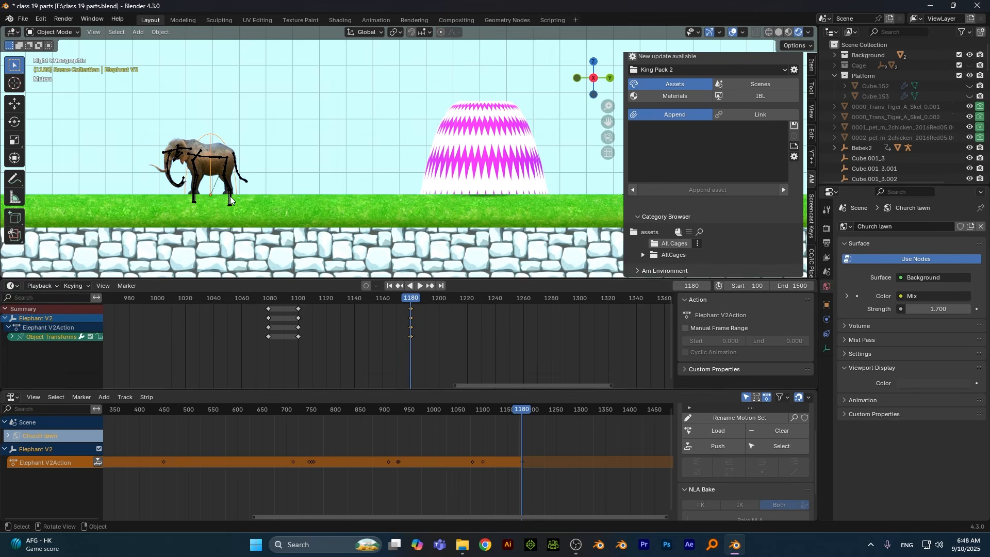
drag(400, 304, 299, 301)
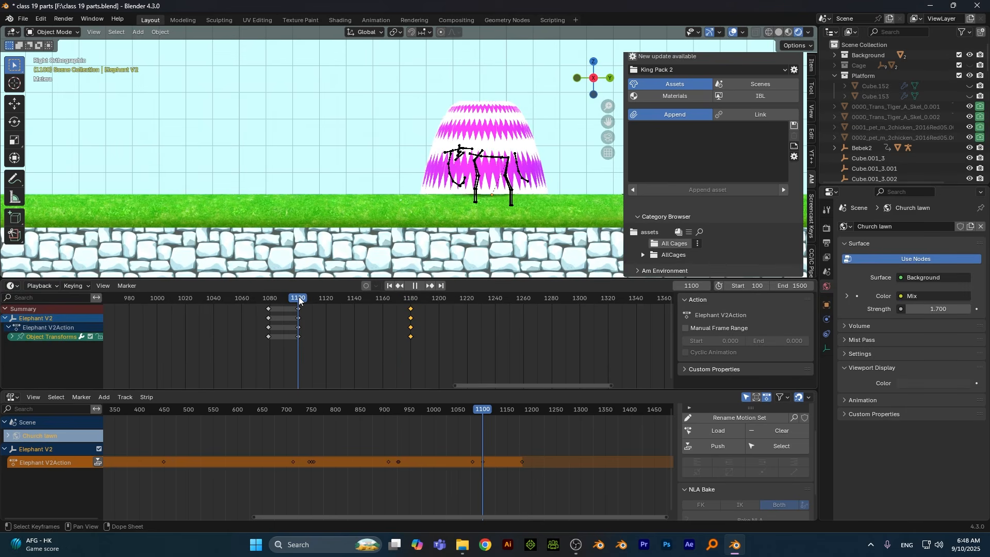
click(481, 157)
scroll(468, 464, up, 1)
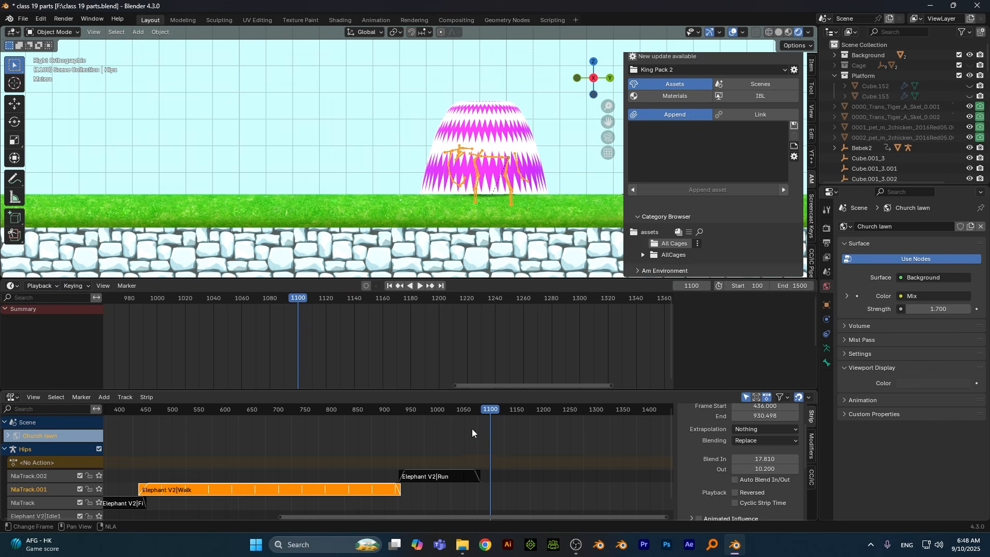
drag(482, 413, 500, 413)
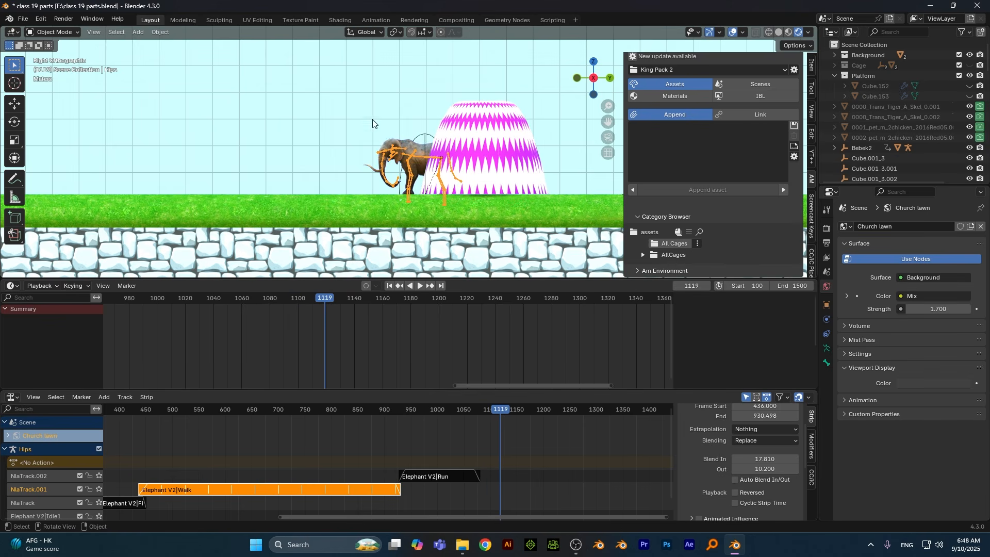
click(416, 139)
drag(320, 299, 302, 303)
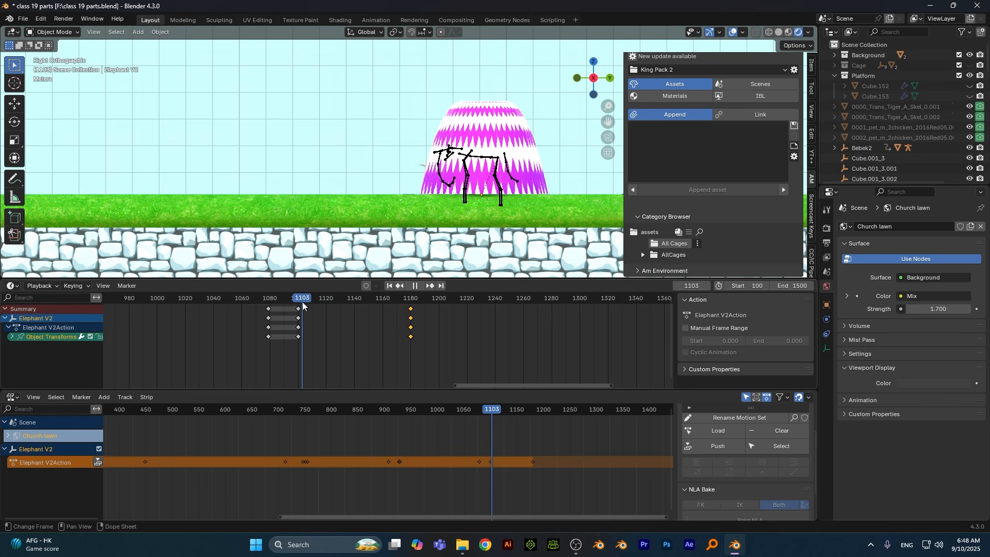
key(space)
key(Escape)
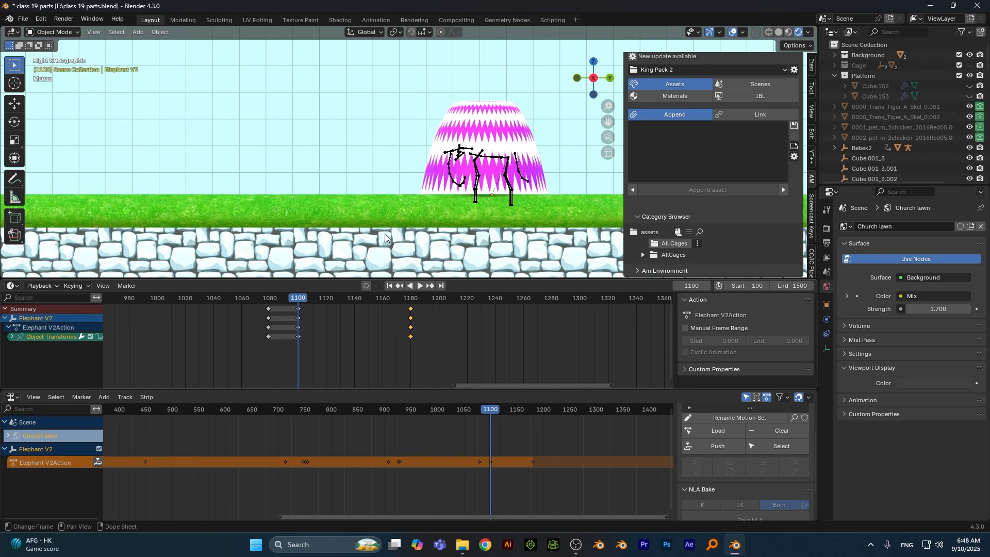
- Add an Elephant V2 Run action strip to the Hips armature's NlaTrack.002 at frame 1100
click(482, 158)
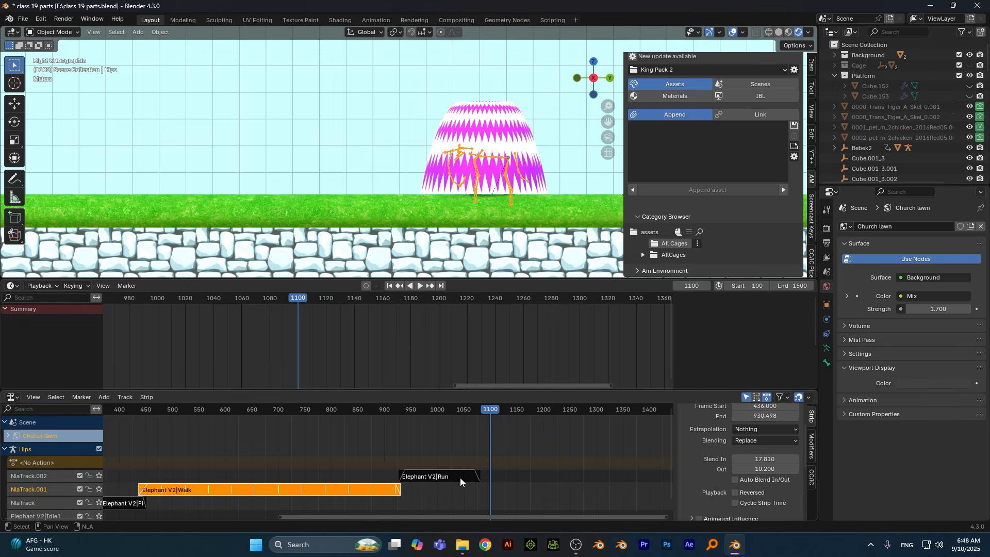
click(45, 476)
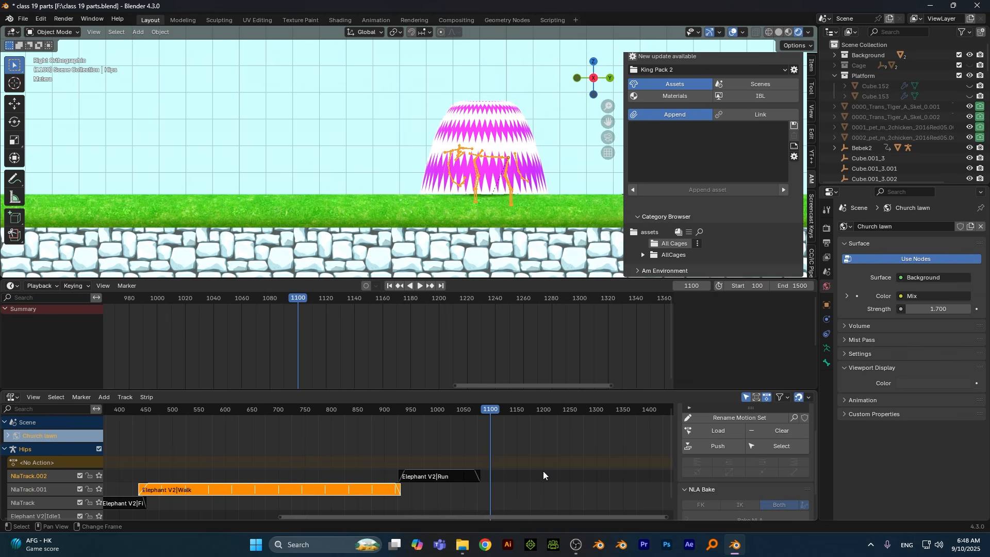
key(shift+a)
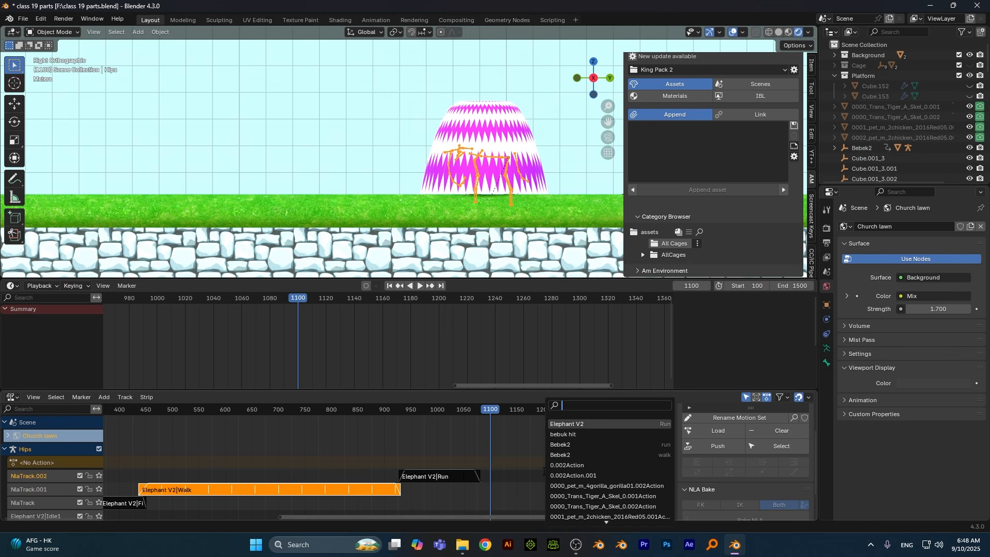
click(644, 424)
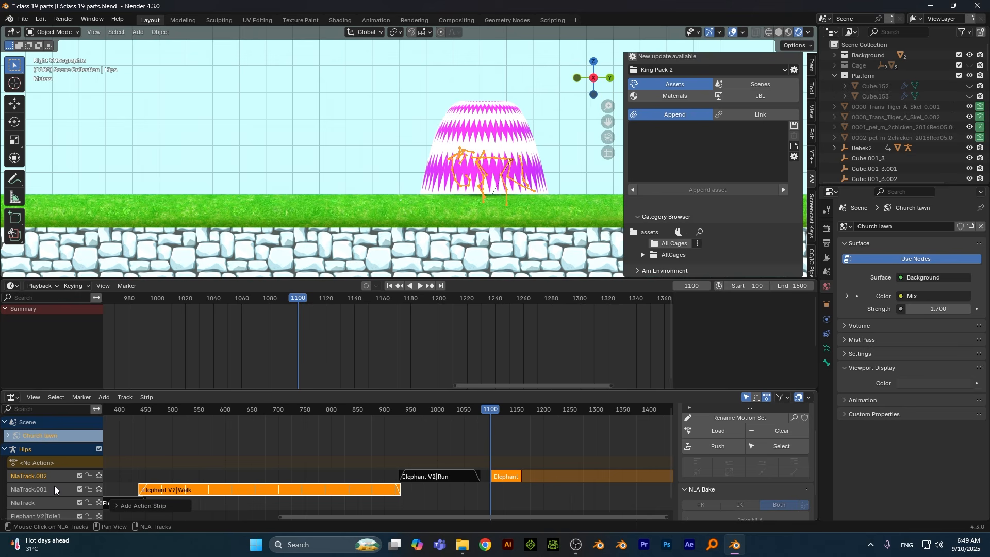
- Add an NLA track above NlaTrack.002 and move only the new run strip onto it, starting at frame 1099
key(shift+a)
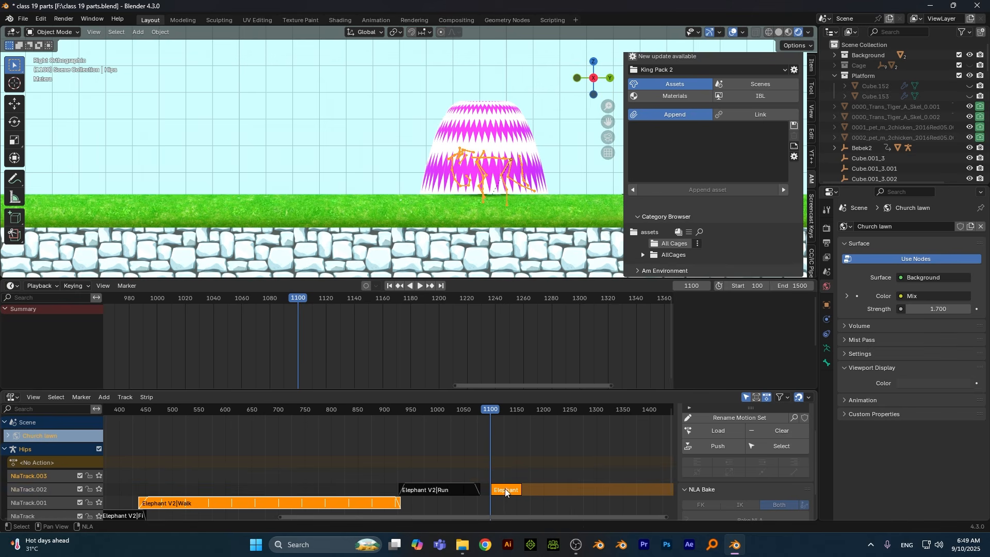
drag(505, 488, 507, 478)
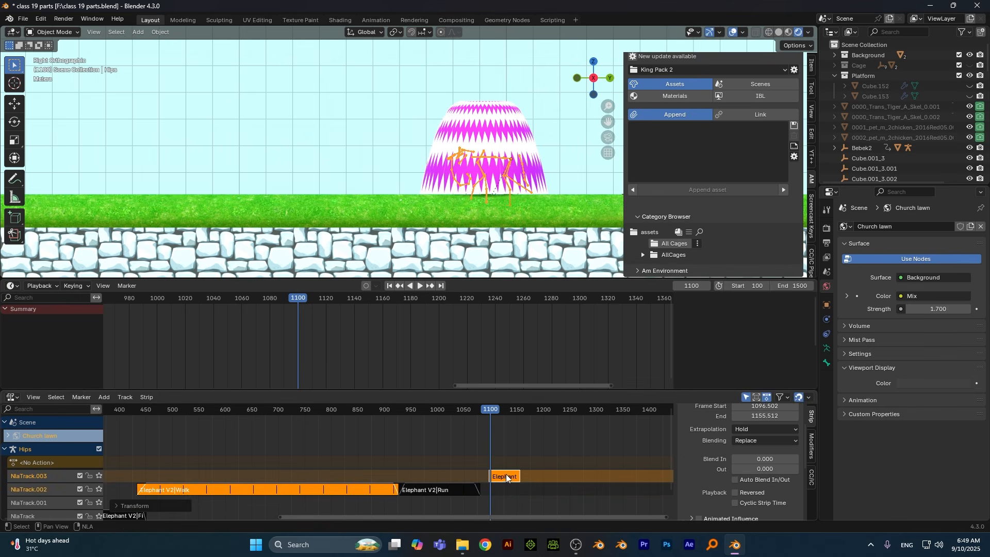
key(ctrl+z)
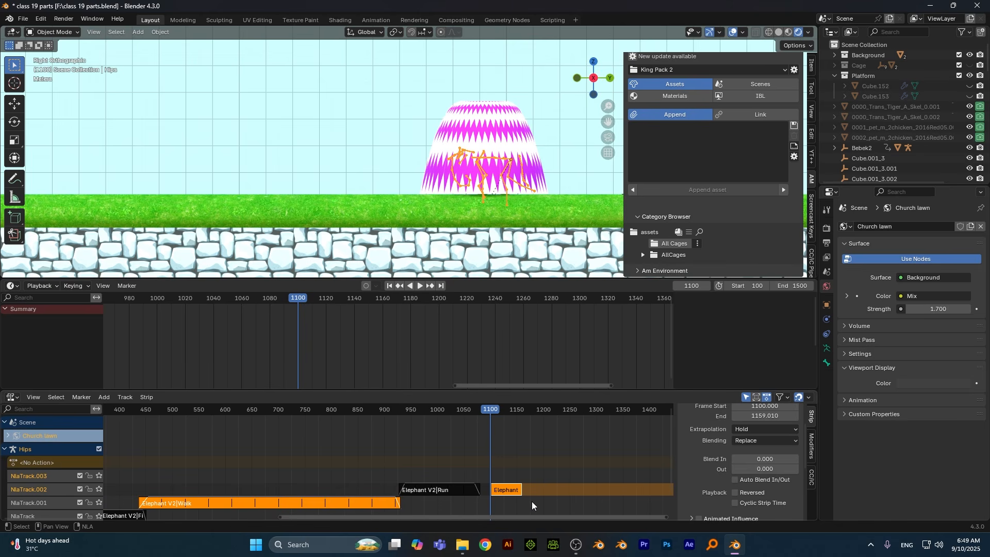
click(509, 493)
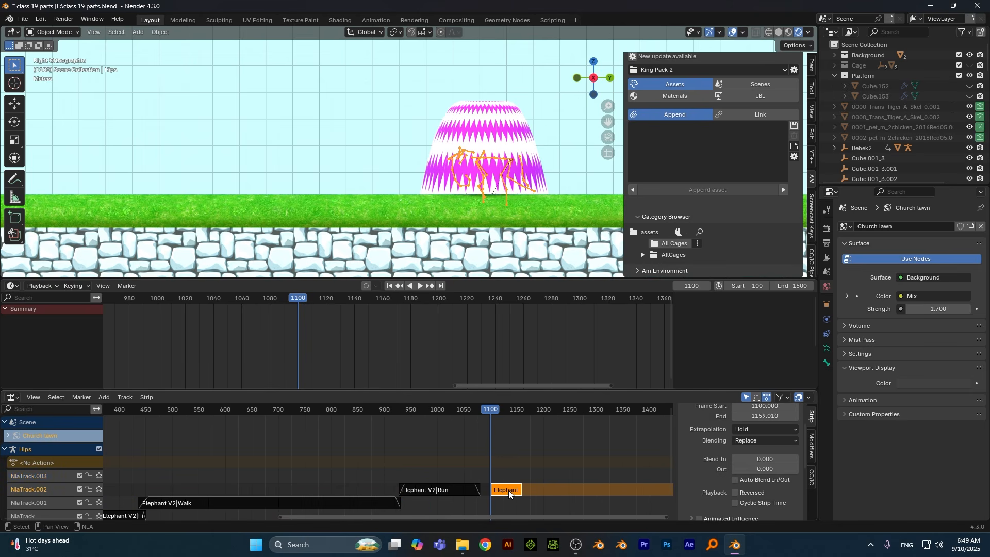
key(g)
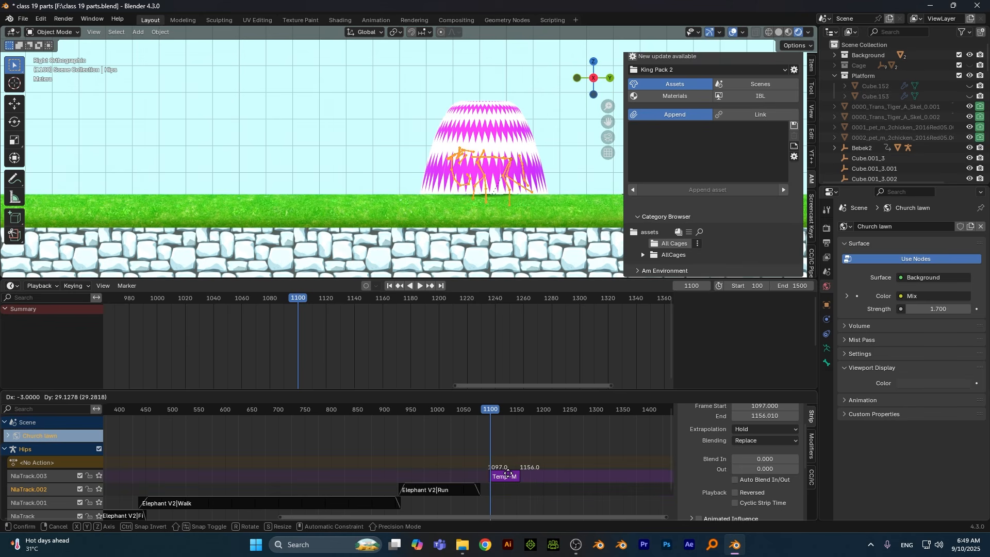
click(509, 477)
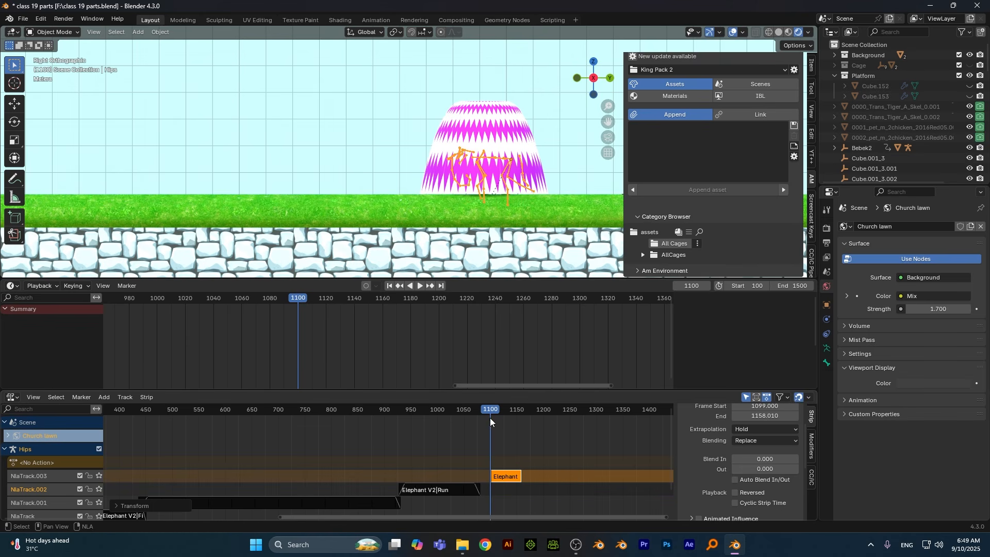
- Play the new run strip up to frame 1125, and return to frame 1097
key(space)
key(space)
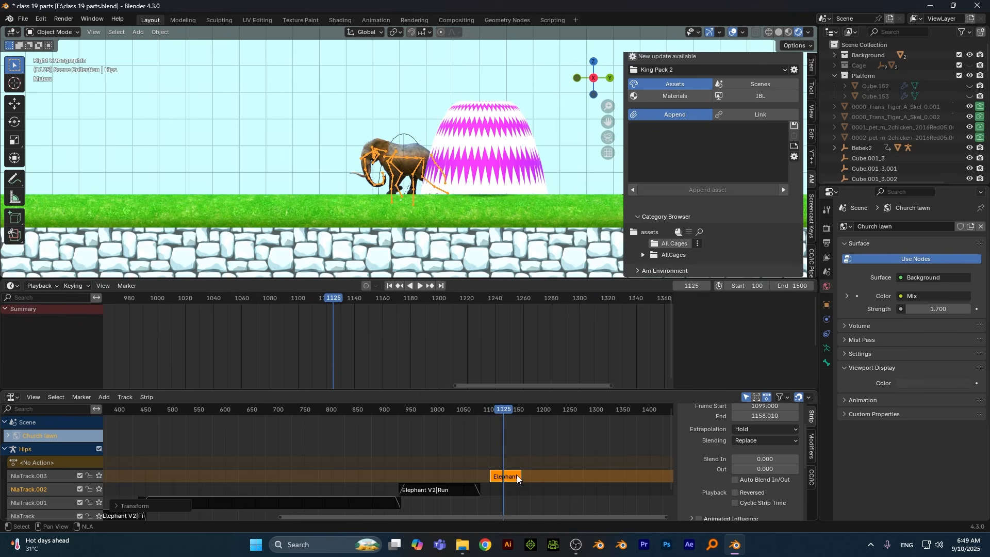
click(491, 409)
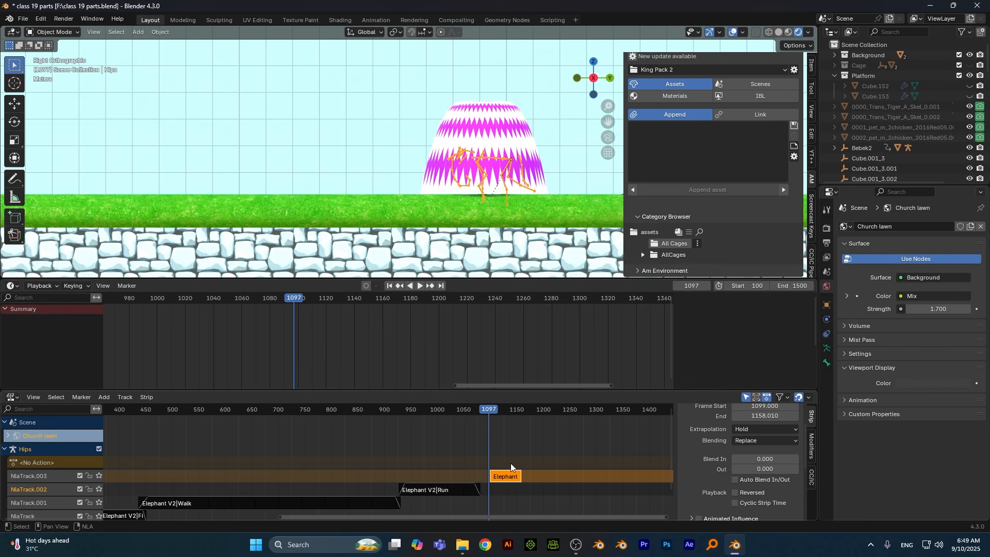
- Set the new run strip's Extrapolation to Nothing, Blend In to 6.500 and Blend Out to 8.500
click(766, 430)
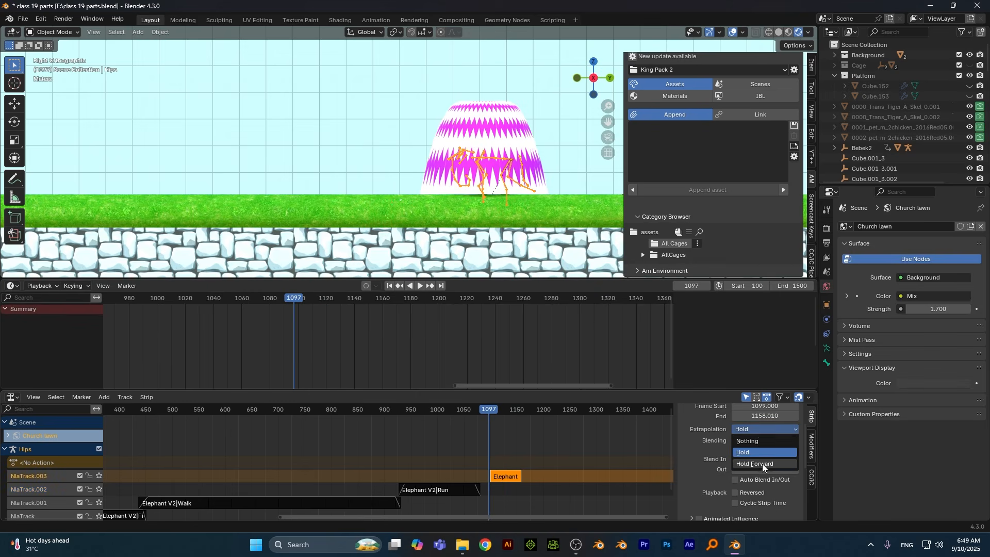
click(759, 439)
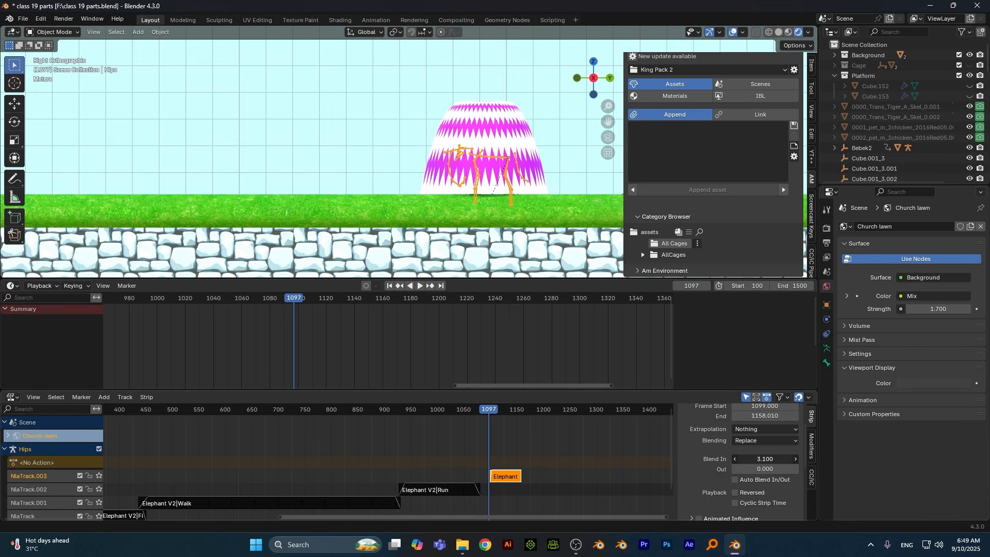
drag(765, 458, 803, 469)
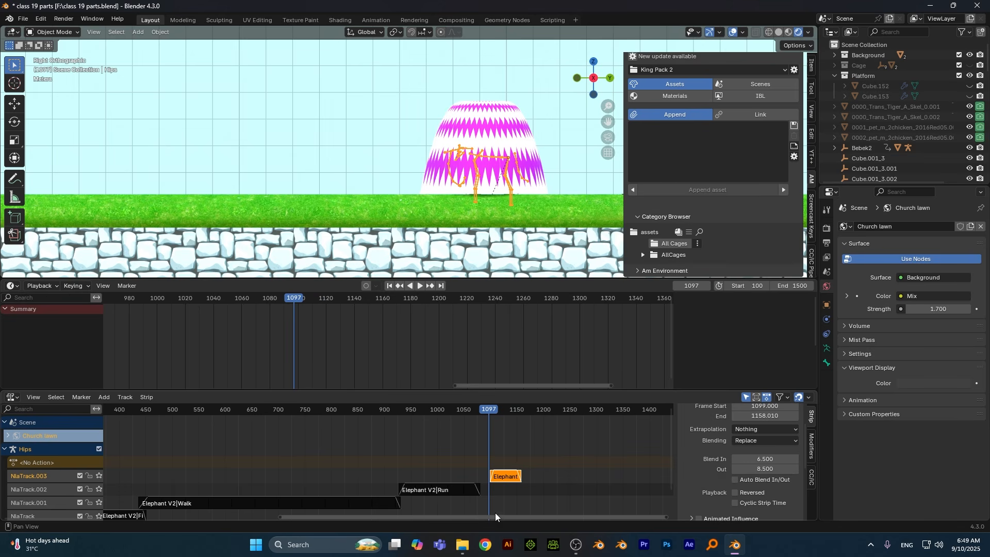
- Set the new run strip's Repeat to 2.950 and Playback Scale to 0.650, playing the run after each change
scroll(758, 502, down, 6)
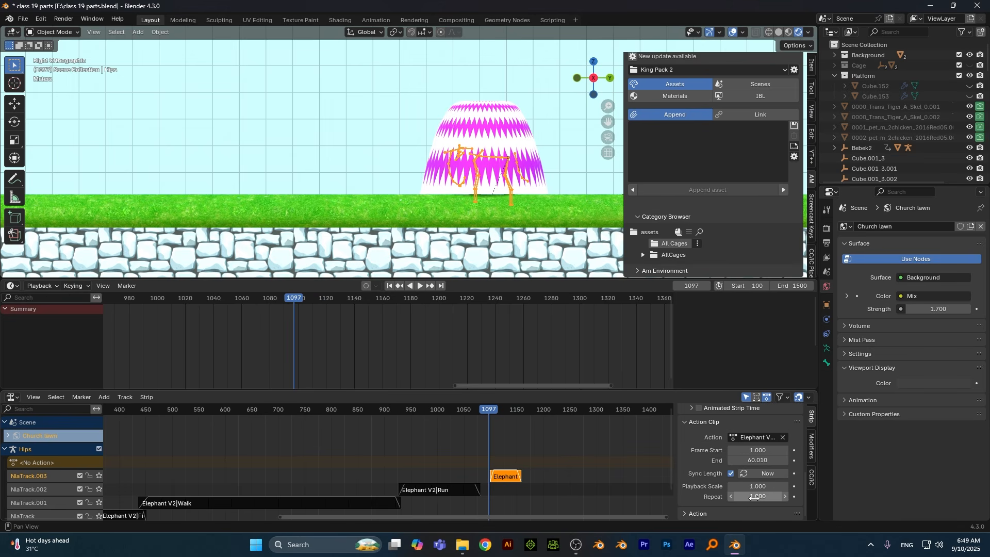
click(754, 497)
drag(754, 497, 794, 497)
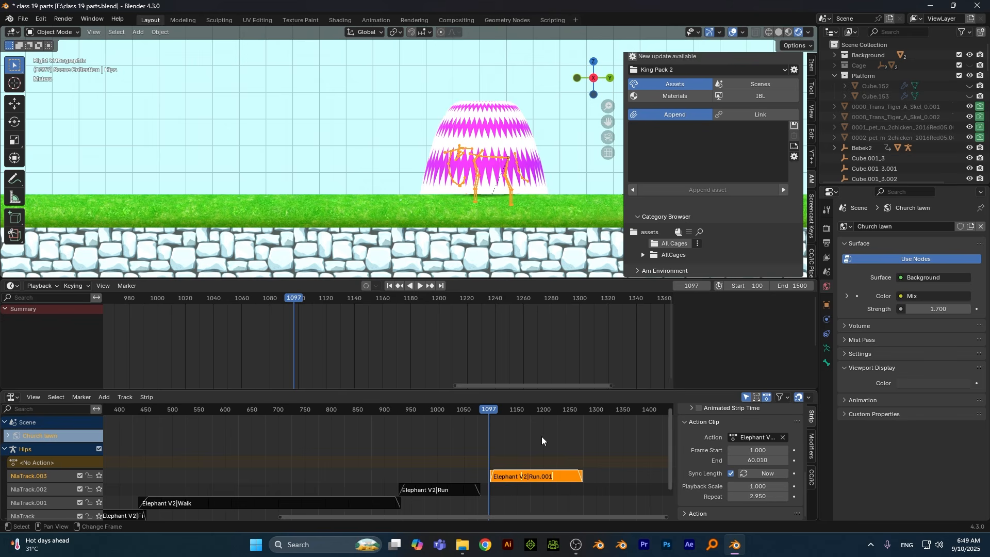
key(space)
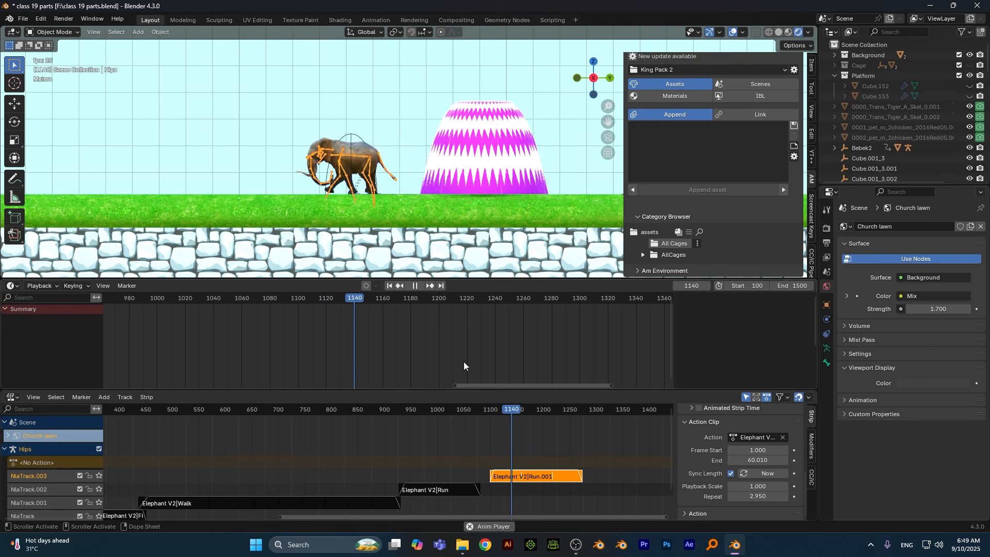
key(space)
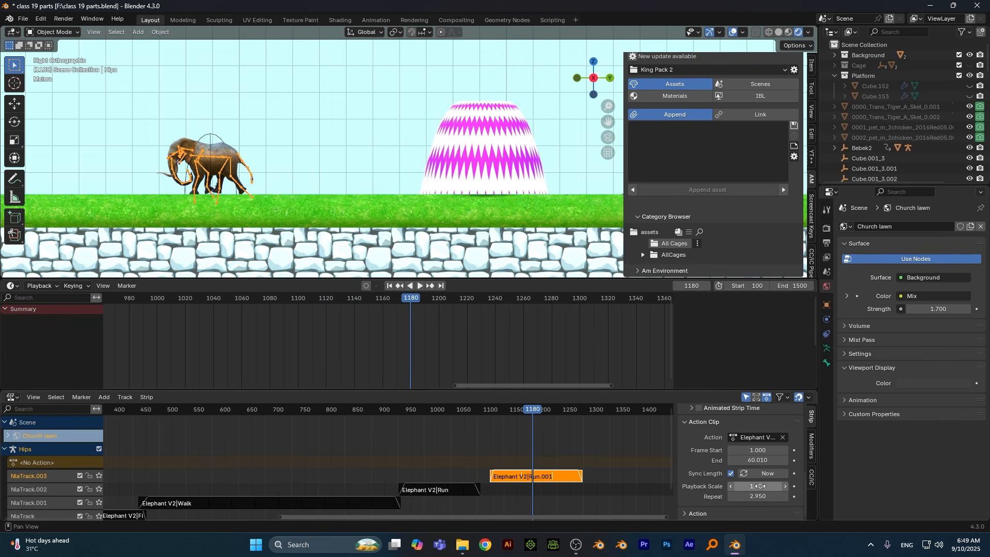
drag(765, 486, 758, 487)
drag(757, 486, 734, 486)
drag(529, 411, 482, 411)
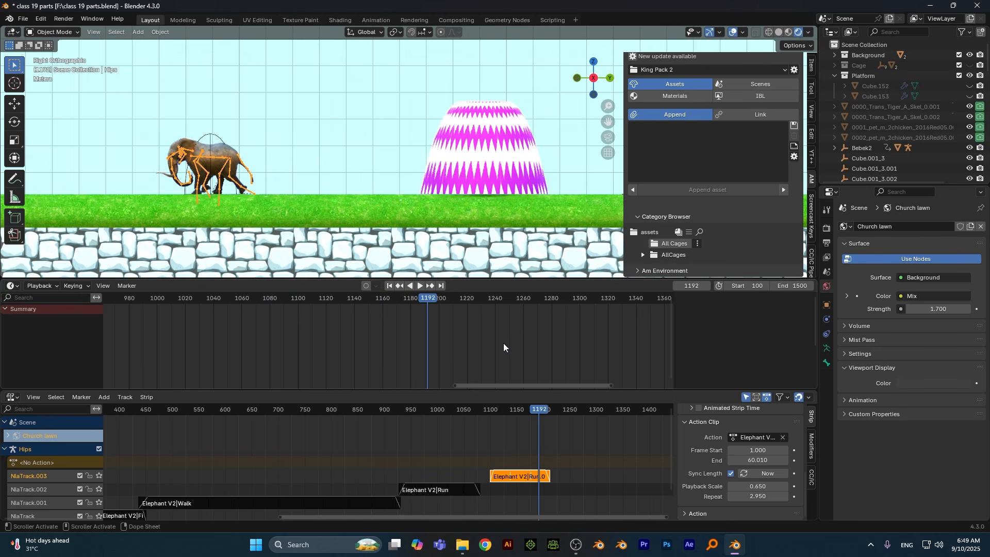
mouse_move(542, 408)
mouse_down()
mouse_move(514, 407)
mouse_move(542, 411)
mouse_up()
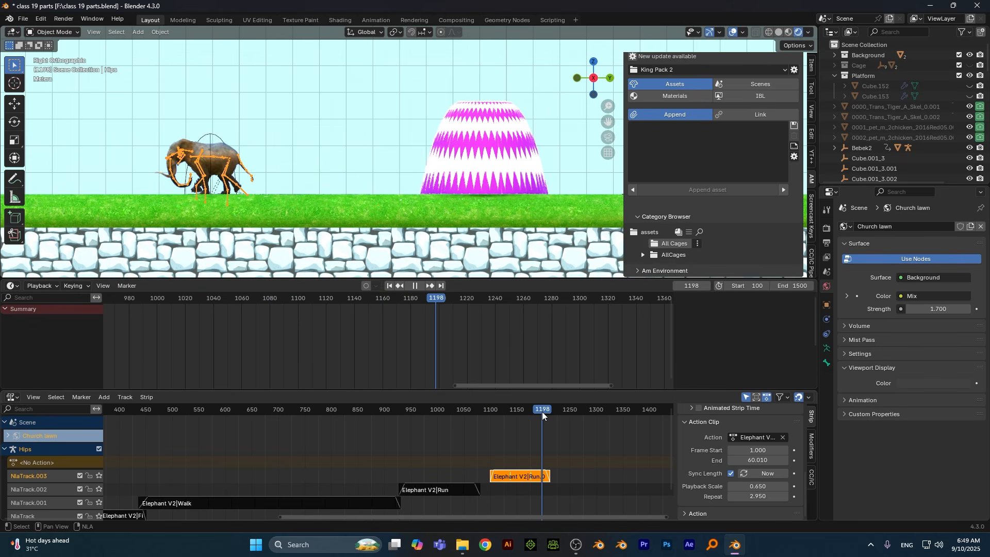
key(space)
- Go to the Elephant V2 controller's last keyframe at frame 1180 and shorten the new run strip to it with Repeat 2.090
key(Tab)
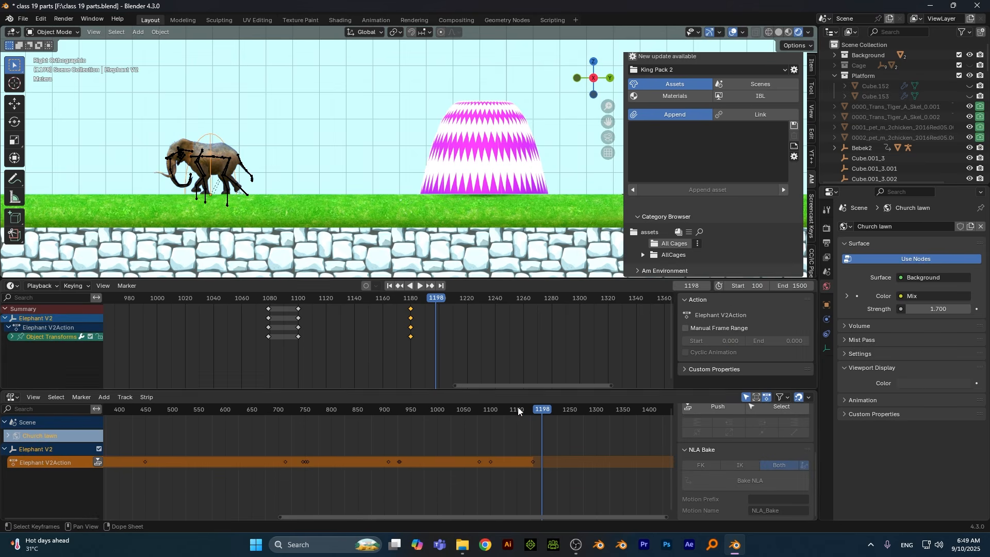
drag(417, 302, 410, 302)
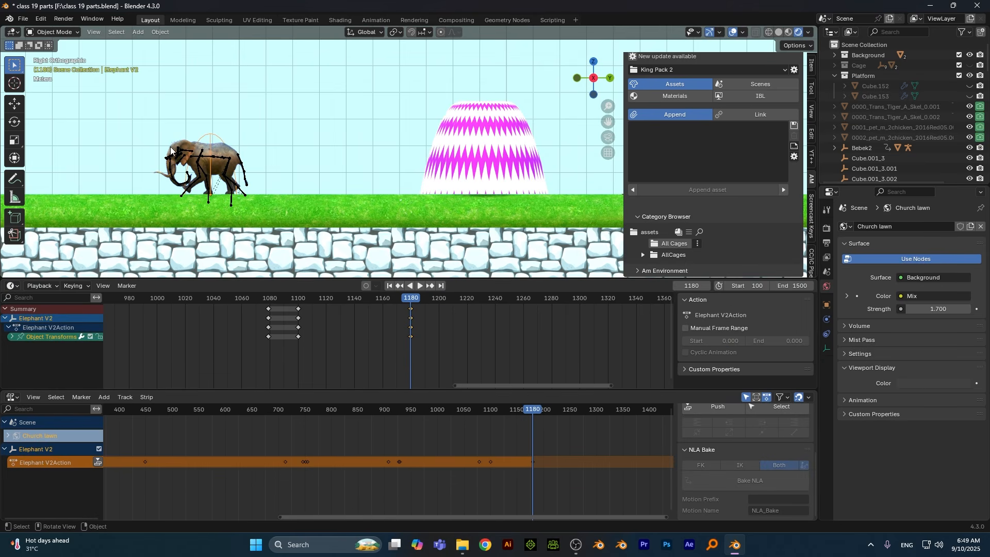
click(201, 151)
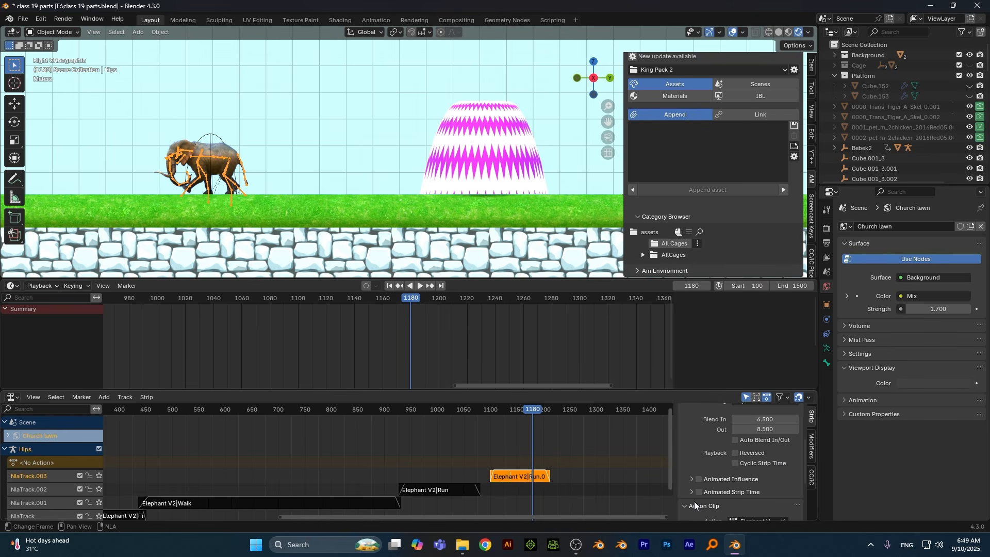
scroll(728, 503, down, 5)
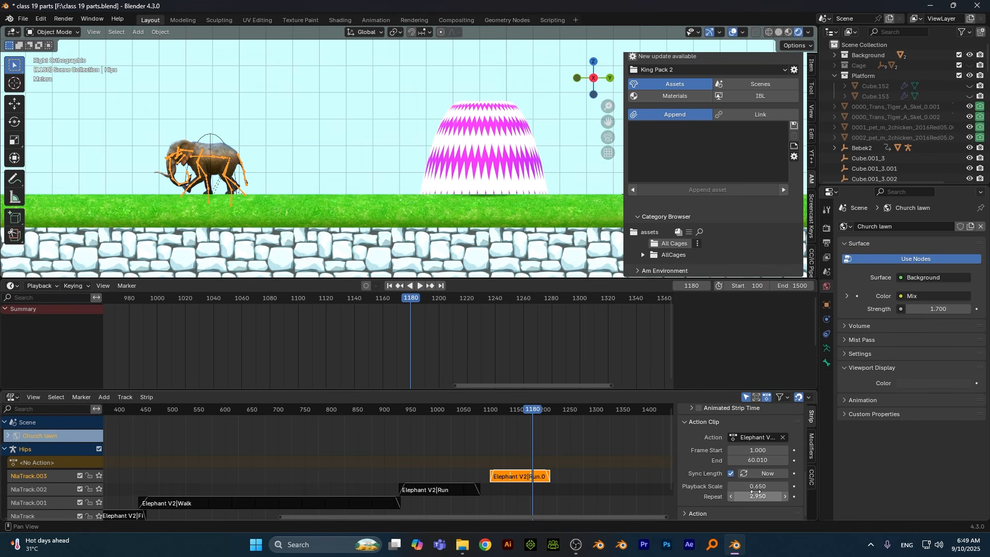
drag(758, 496, 718, 497)
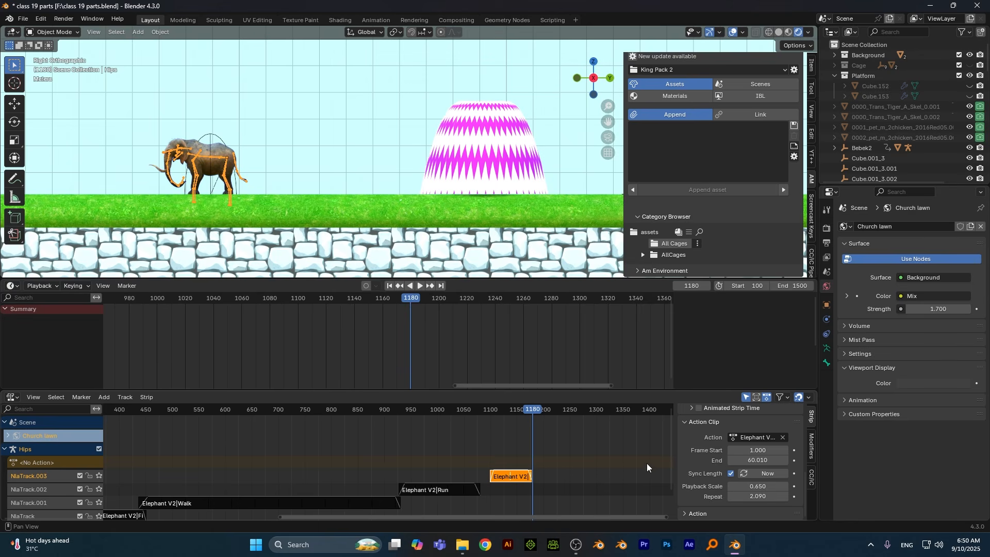
- Play the shortened run out of the dome up to frame 1215, and return to frame 1092
drag(531, 410, 488, 409)
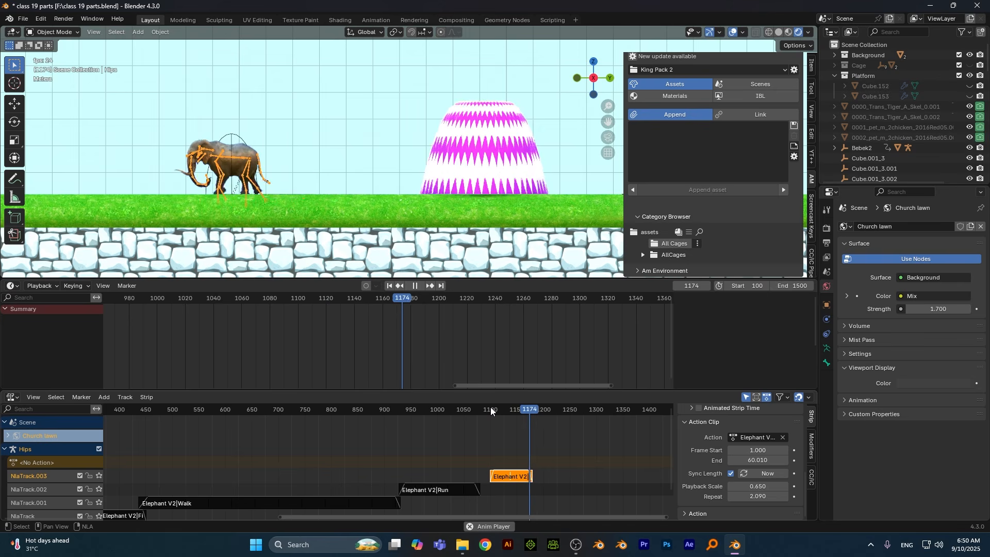
key(space)
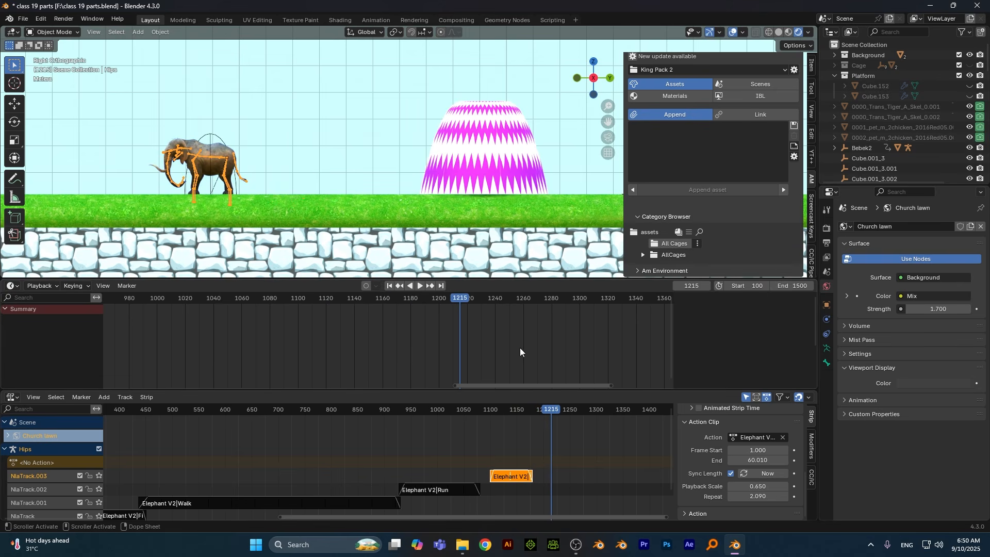
scroll(448, 150, up, 5)
scroll(480, 140, down, 5)
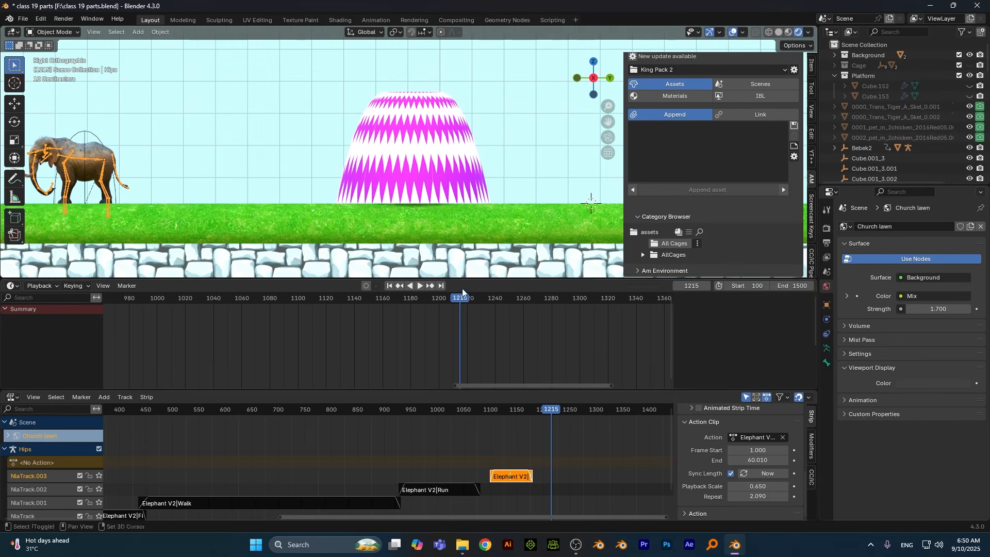
key(space)
drag(467, 298, 285, 308)
key(space)
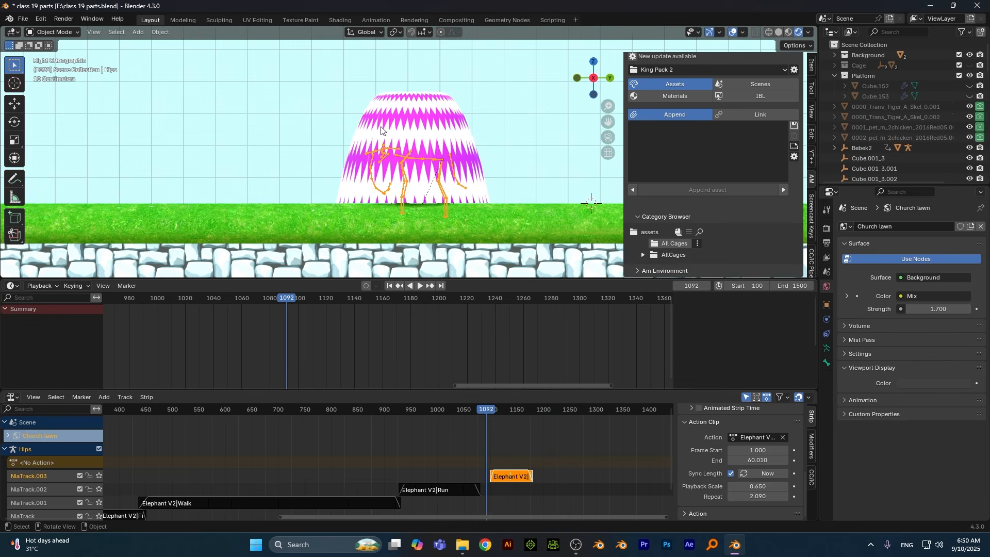
- Hide the striped dome and frame the elephant standing inside it
click(437, 117)
key(h)
scroll(469, 206, up, 5)
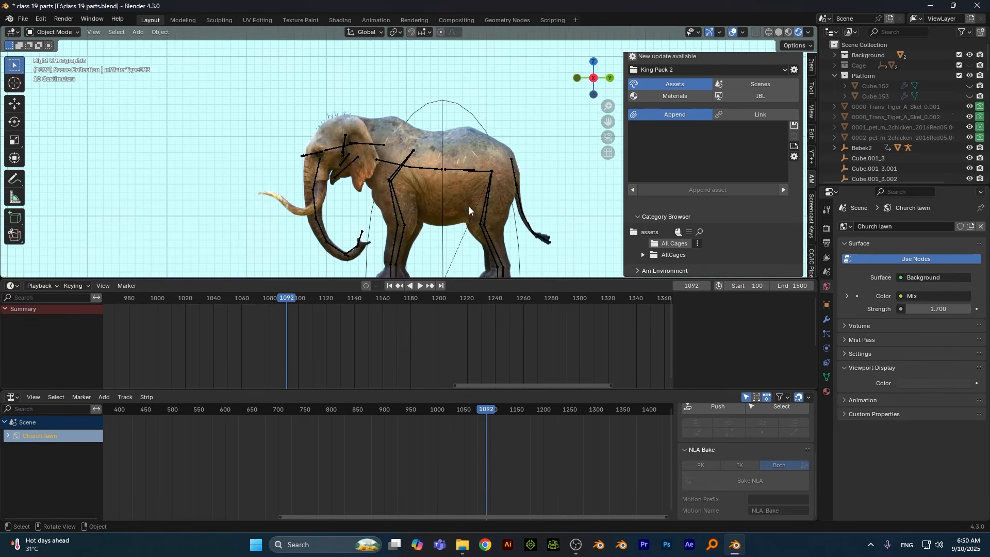
shift+middle_drag(468, 207, 427, 189)
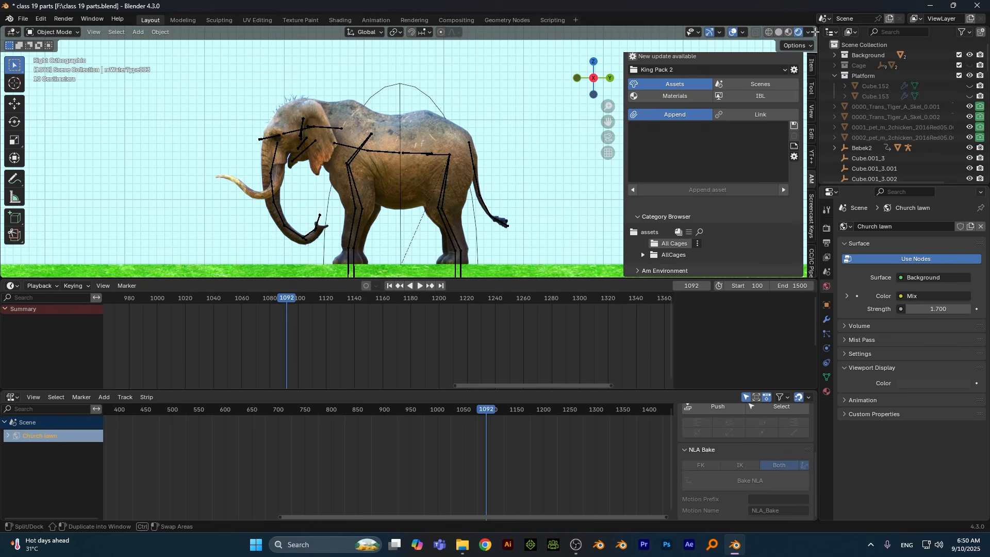
- Split the 3D viewport side by side and make the new area a Shader Editor with its sidebar hidden
drag(815, 29, 557, 31)
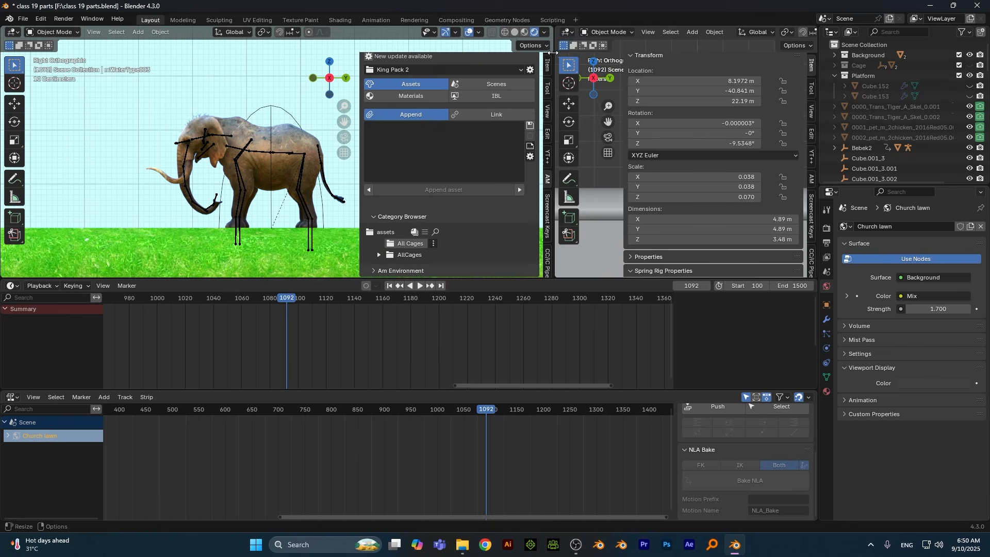
click(567, 33)
click(567, 34)
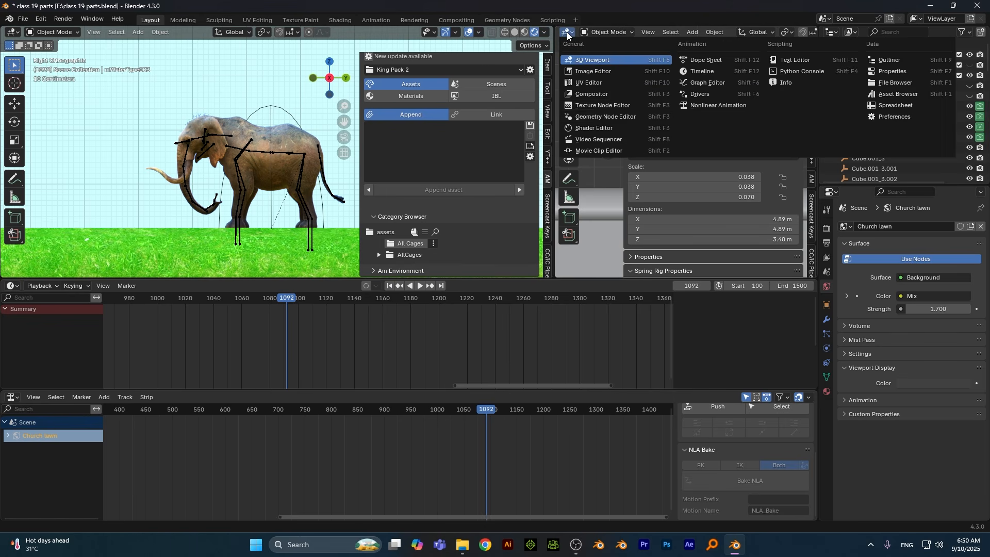
click(603, 125)
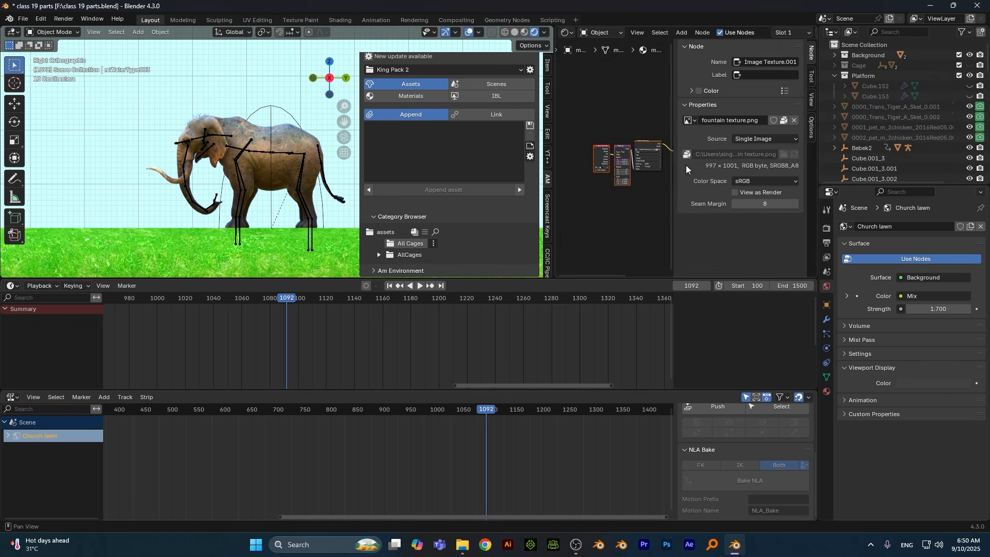
scroll(630, 206, down, 2)
key(n)
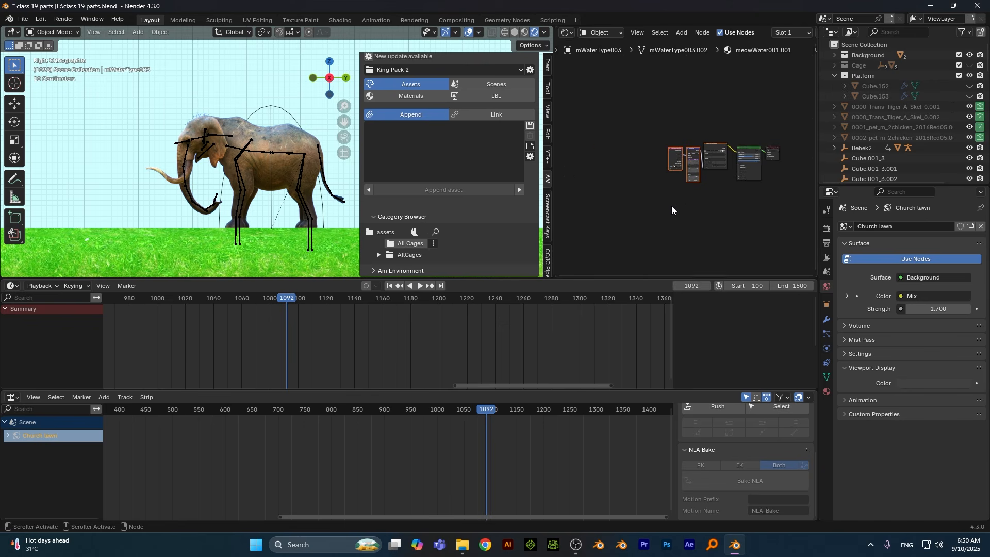
- Select the elephant mesh and bring its material's image texture and Principled BSDF nodes into view
scroll(741, 210, up, 4)
middle_drag(740, 208, 669, 205)
scroll(650, 205, up, 8)
scroll(650, 205, down, 8)
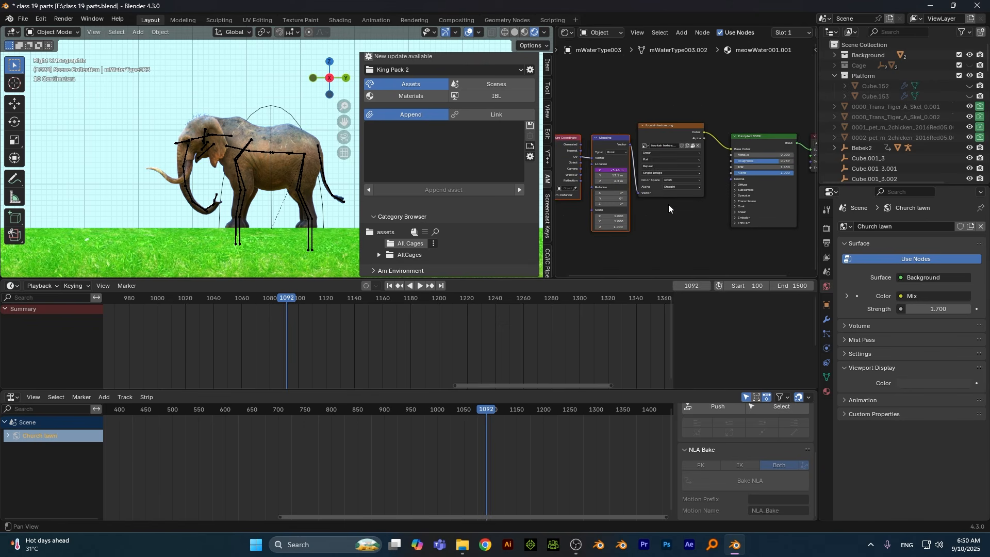
click(262, 139)
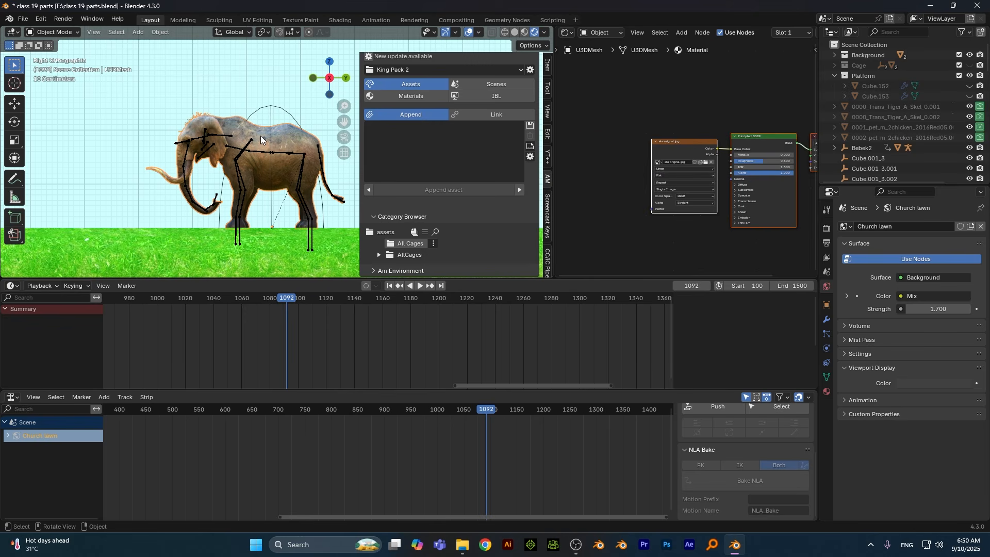
scroll(665, 206, up, 3)
scroll(665, 207, up, 2)
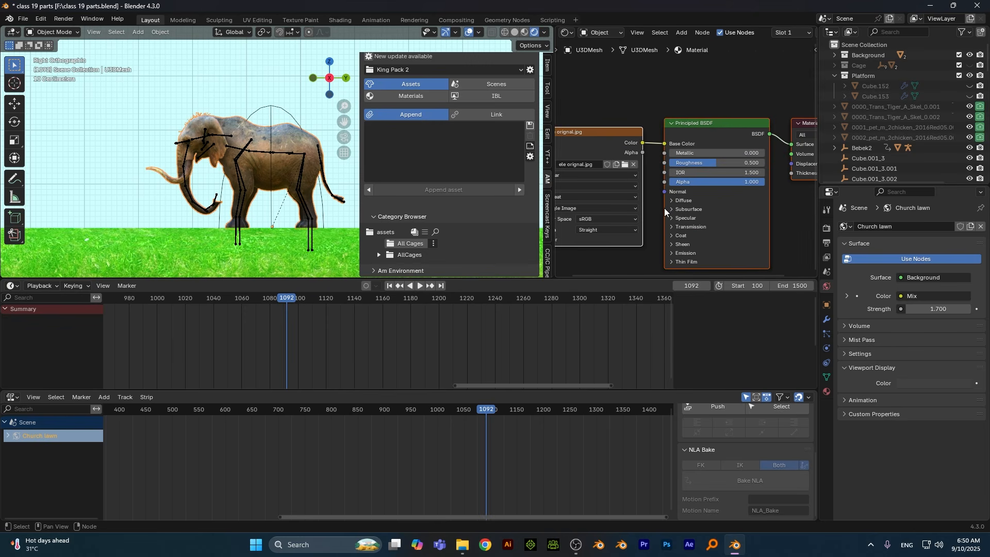
- Shrink the NLA editor and timeline to enlarge the 3D viewport and Shader Editor, and reframe the elephant and its nodes
drag(558, 391, 559, 455)
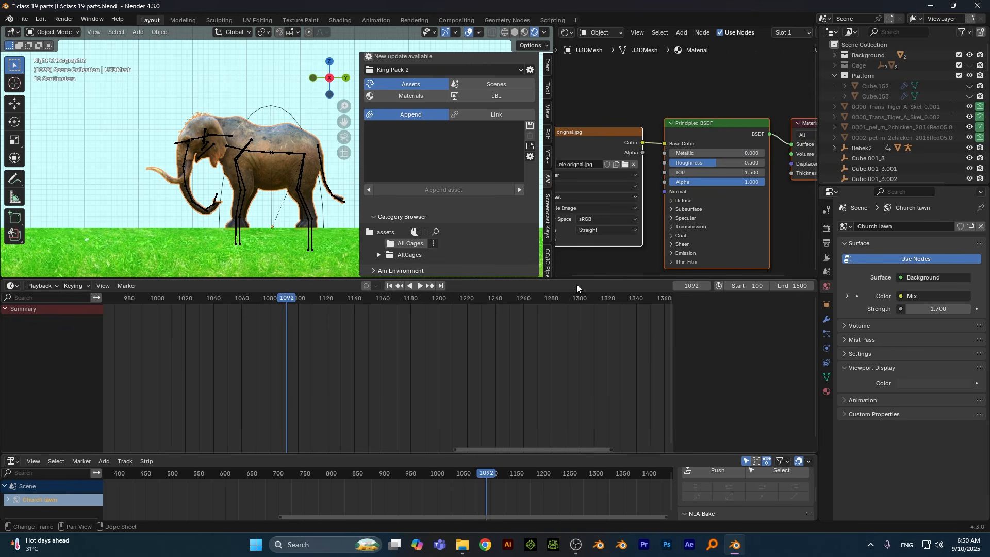
drag(576, 283, 576, 383)
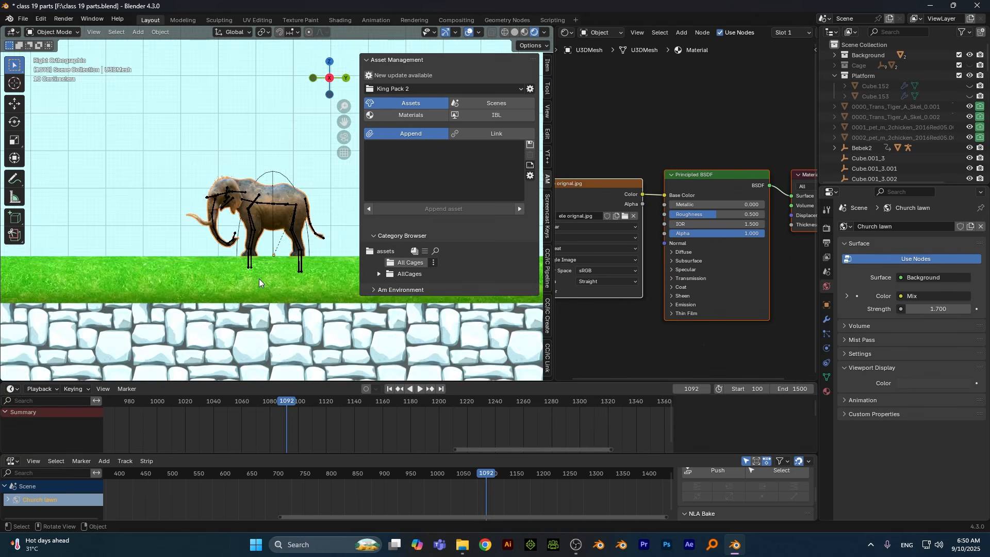
scroll(259, 278, up, 3)
scroll(685, 299, down, 2)
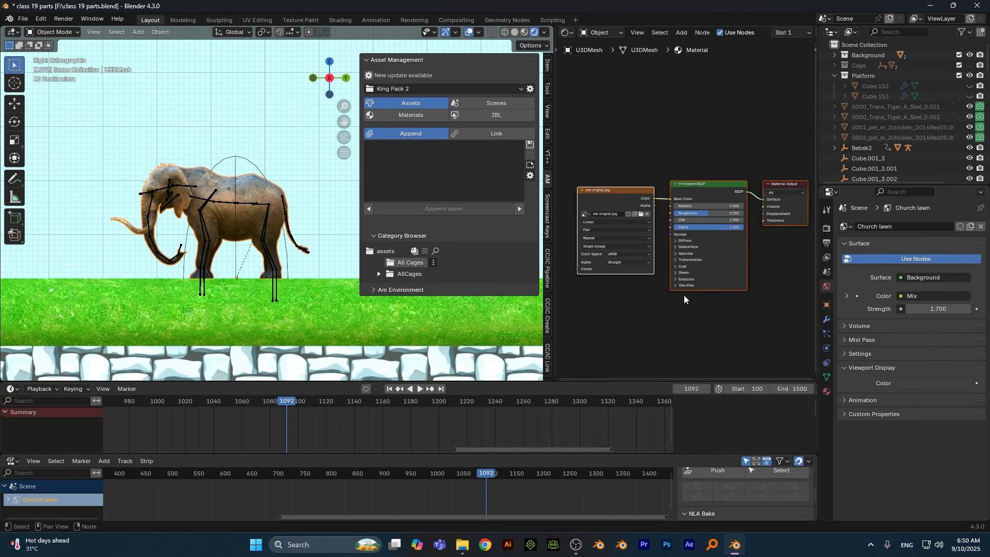
- Enable Screencast Keys and show the elephant material's ele orignal.jpg image texture node up close
click(549, 212)
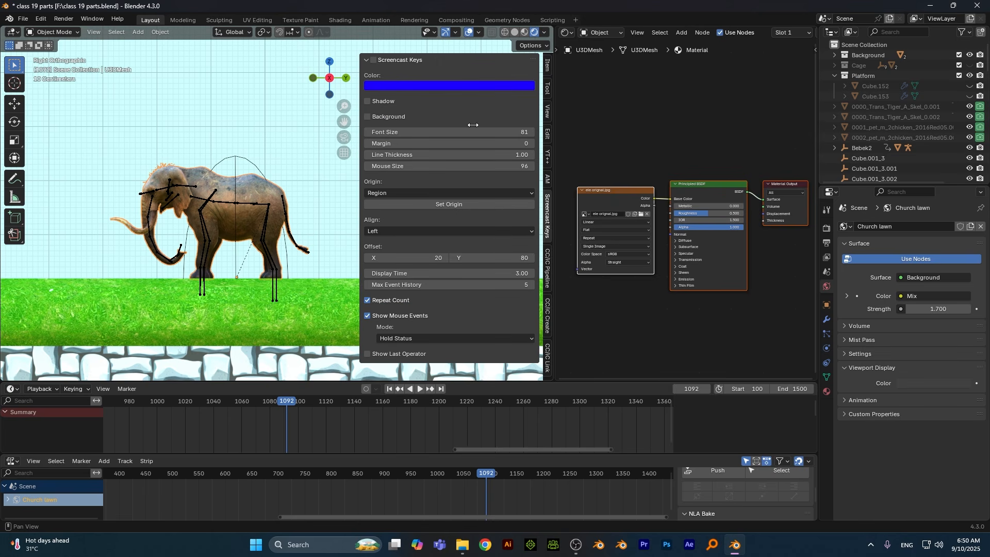
click(374, 60)
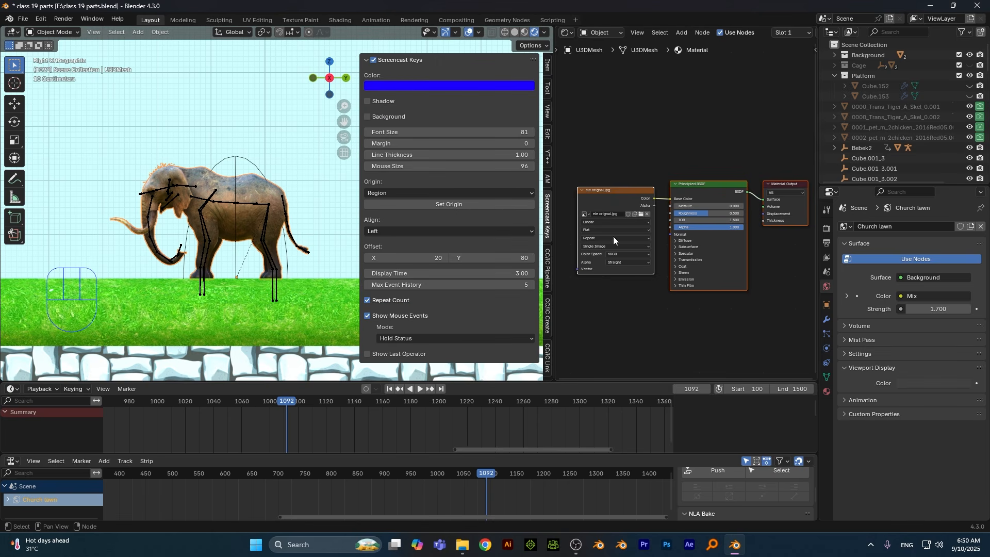
scroll(676, 287, up, 1)
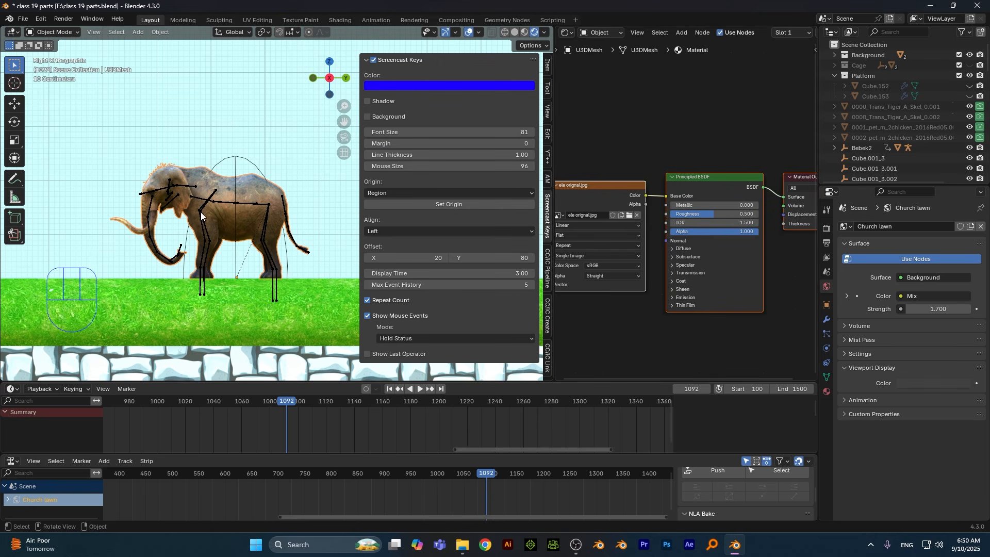
scroll(621, 221, down, 3)
shift+middle_drag(593, 232, 654, 233)
scroll(654, 233, up, 12)
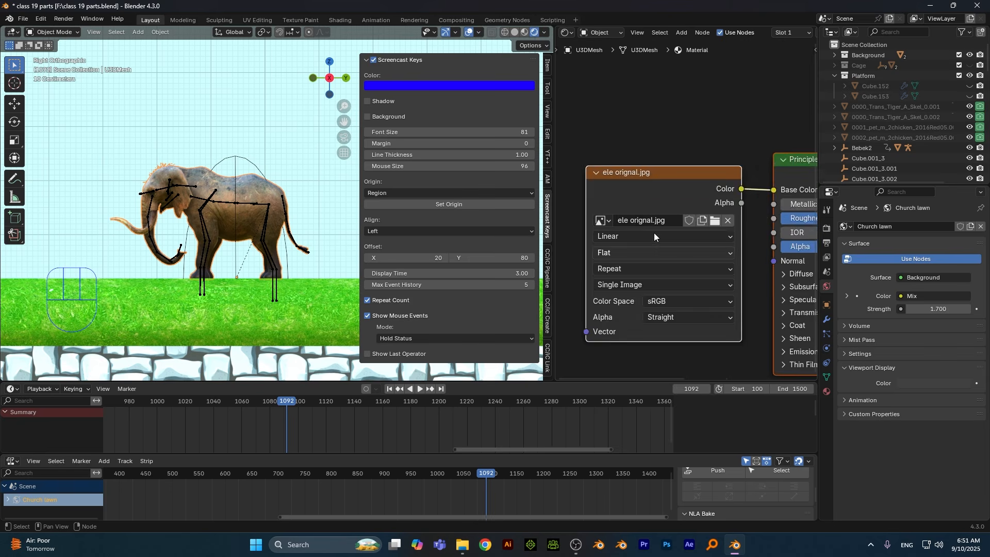
alt+shift+drag(637, 160, 699, 186)
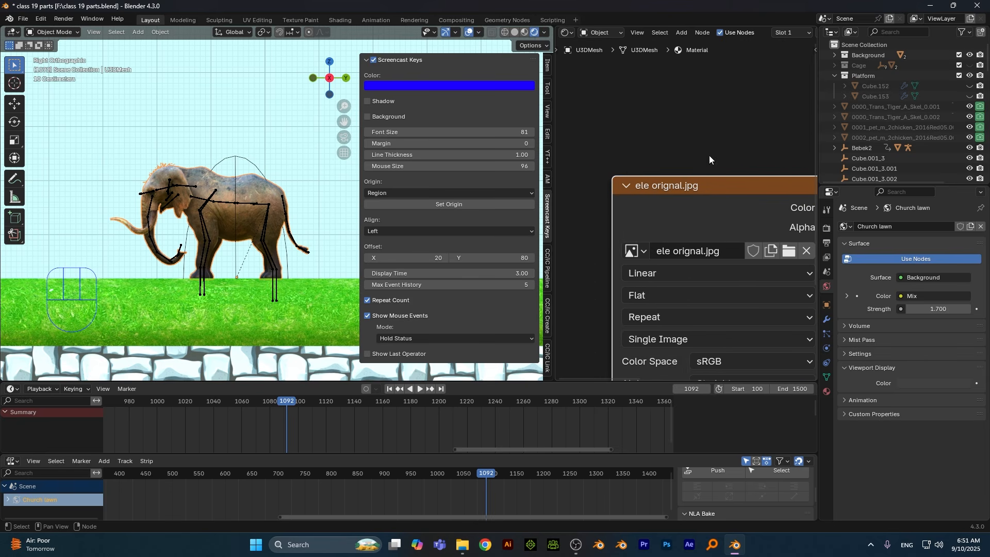
- Disconnect the ele orignal.jpg texture's Color output from the Principled BSDF's Base Color
scroll(689, 200, down, 6)
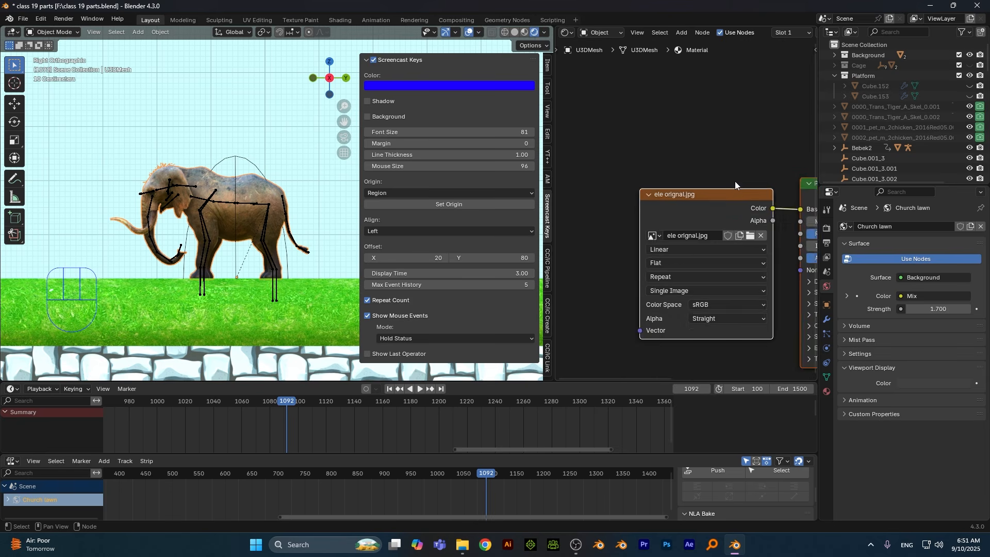
scroll(747, 199, up, 3)
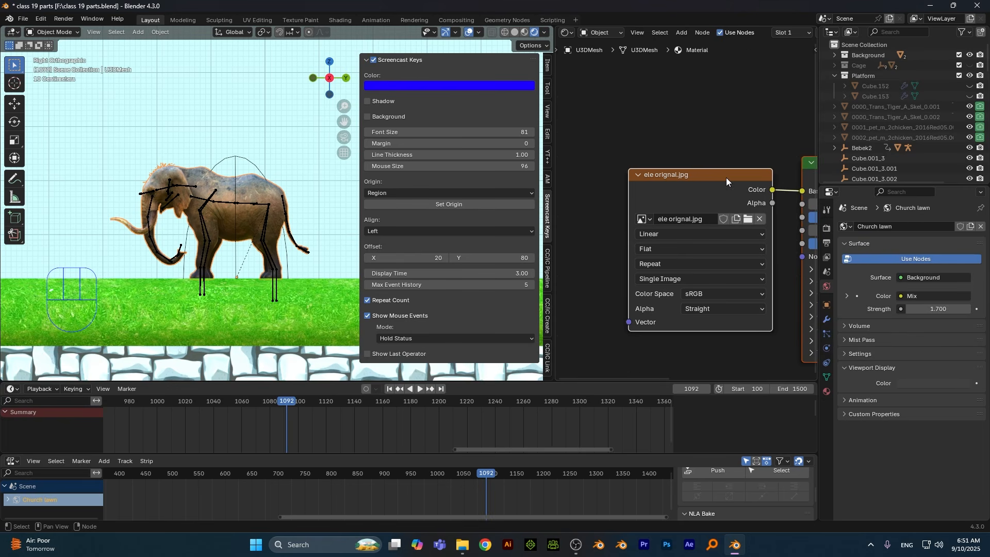
drag(727, 178, 679, 141)
scroll(802, 175, down, 2)
alt+shift+drag(808, 179, 771, 213)
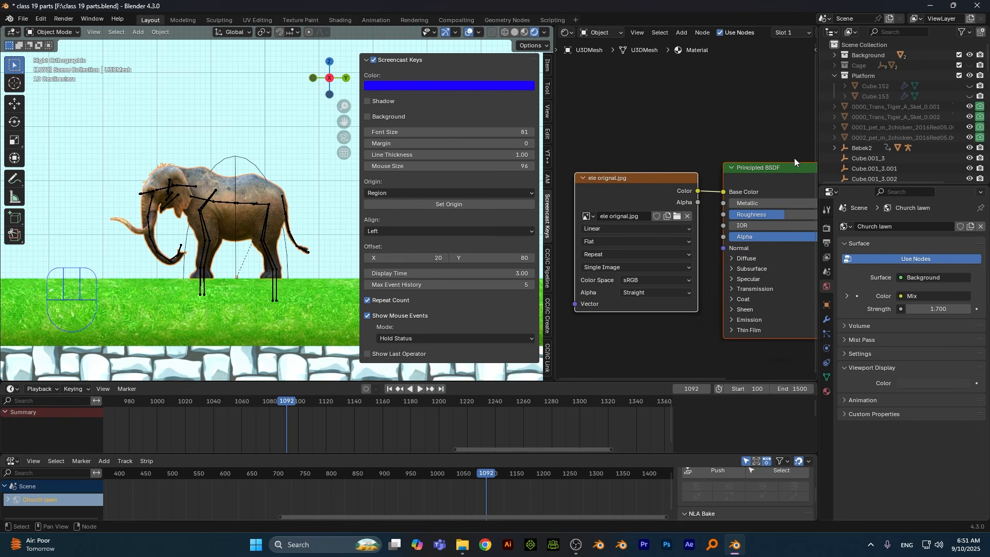
drag(722, 192, 711, 202)
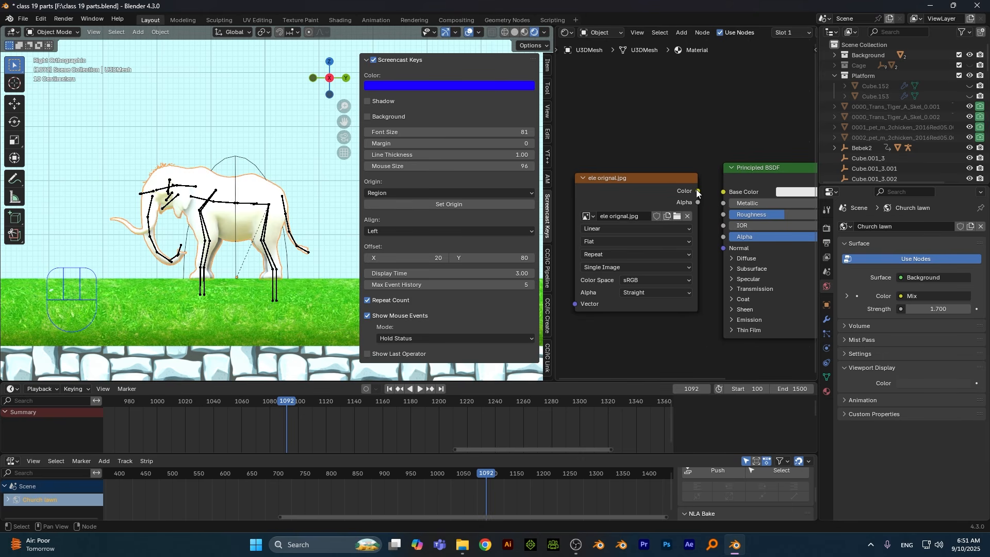
drag(698, 191, 704, 227)
- Move the ele orignal.jpg node up and away from the Principled BSDF to free space beneath it
scroll(704, 248, down, 4)
mouse_move(704, 249)
alt+shift+middle_down()
mouse_move(765, 252)
mouse_move(692, 242)
alt+shift+middle_up()
scroll(765, 252, down, 4)
scroll(750, 242, down, 2)
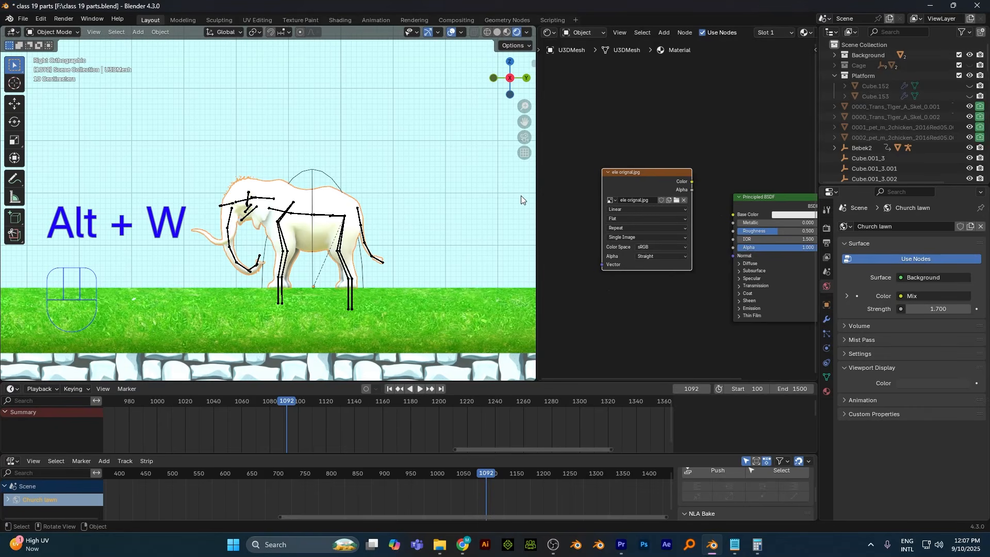
scroll(663, 232, up, 1)
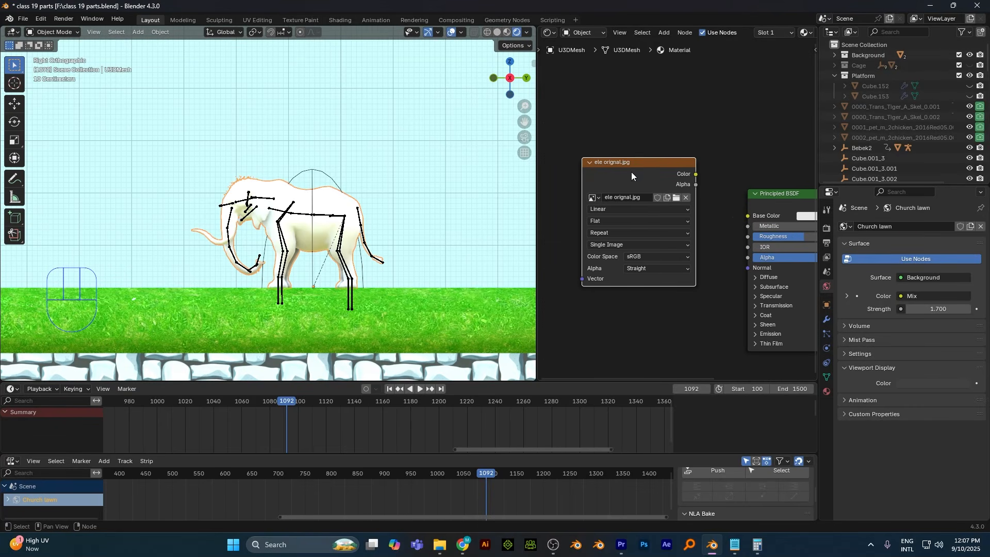
drag(632, 172, 590, 96)
scroll(622, 289, down, 2)
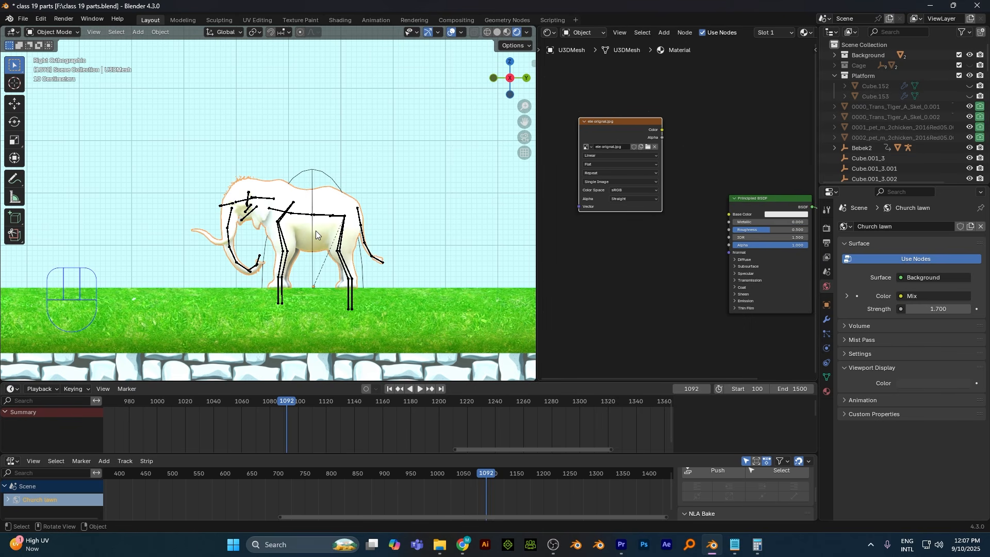
- Add an Image Texture node directly below the ele orignal.jpg node
key(shift+a)
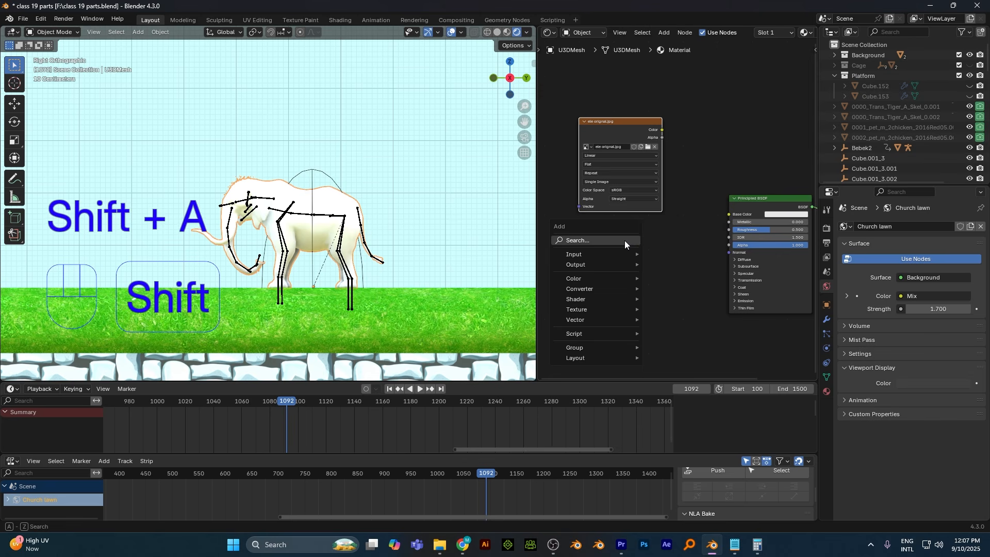
click(625, 240)
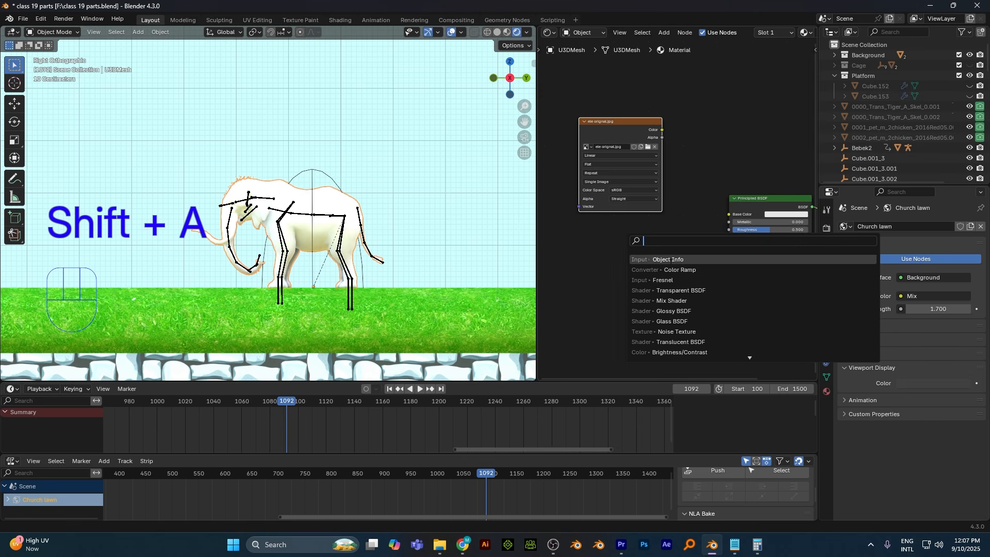
text(image)
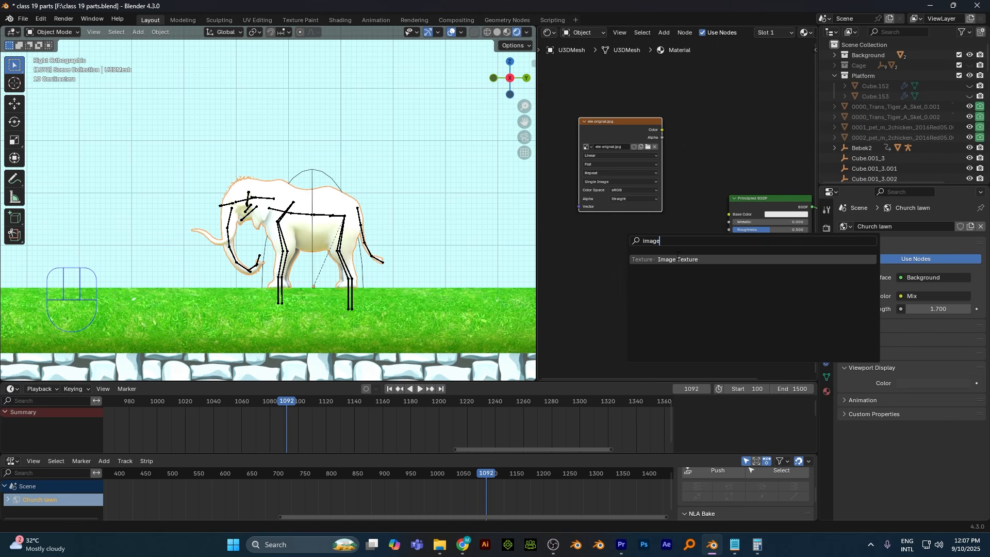
click(670, 260)
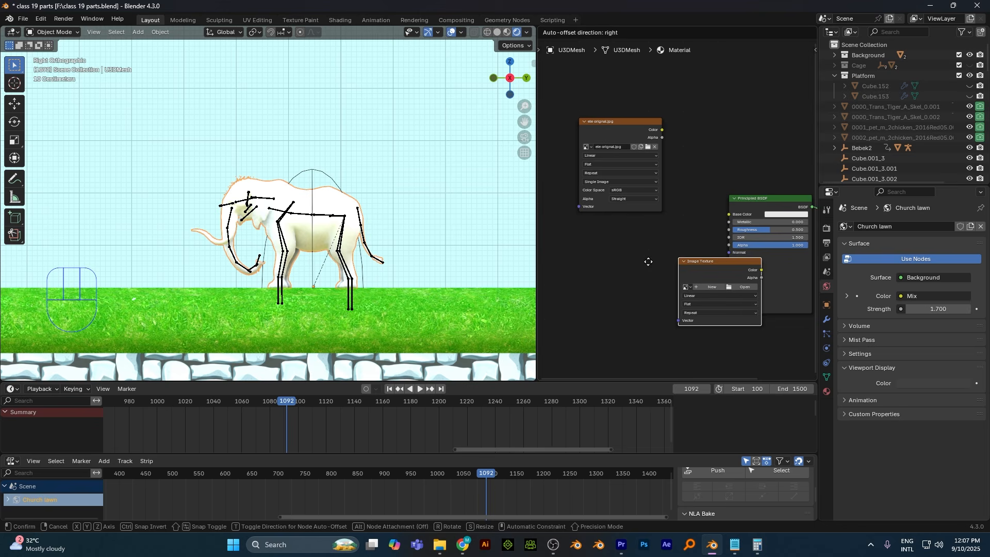
click(581, 233)
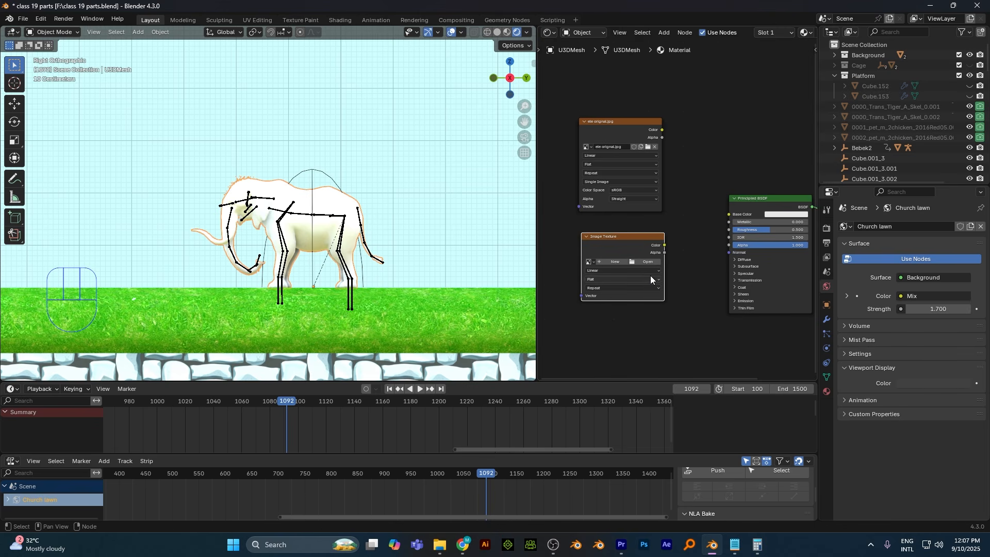
- Load elee pink.jpg from the Desktop folder into the new Image Texture node
scroll(661, 286, up, 3)
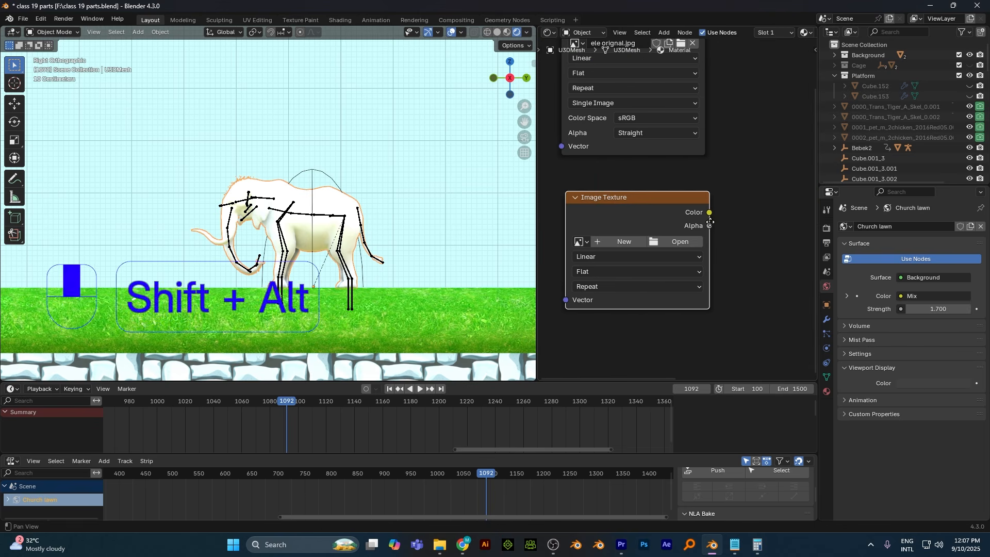
click(827, 392)
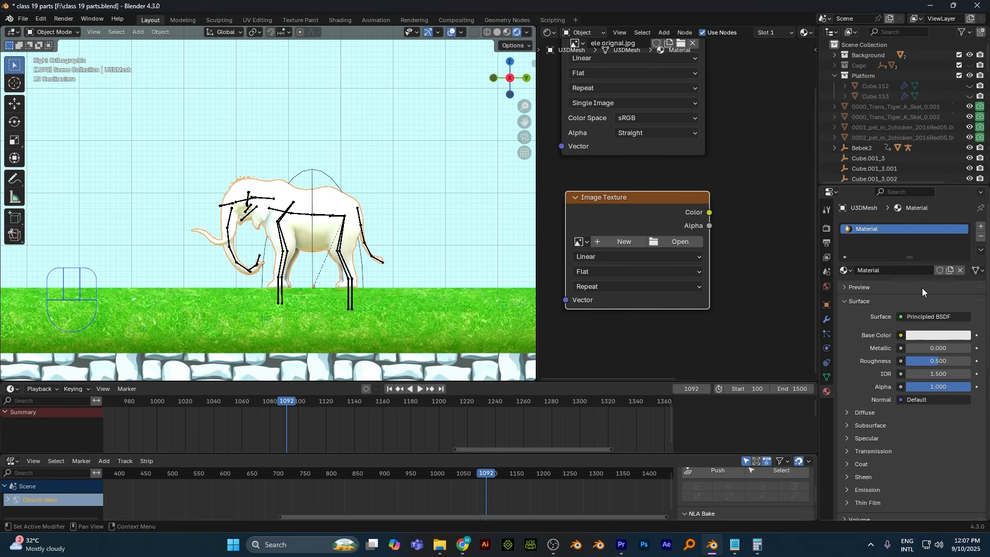
click(901, 335)
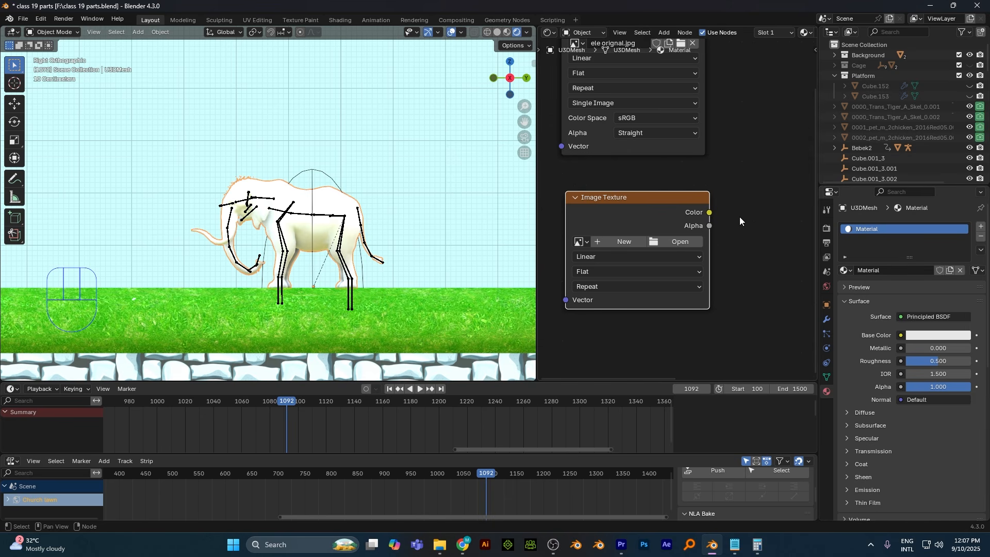
click(680, 243)
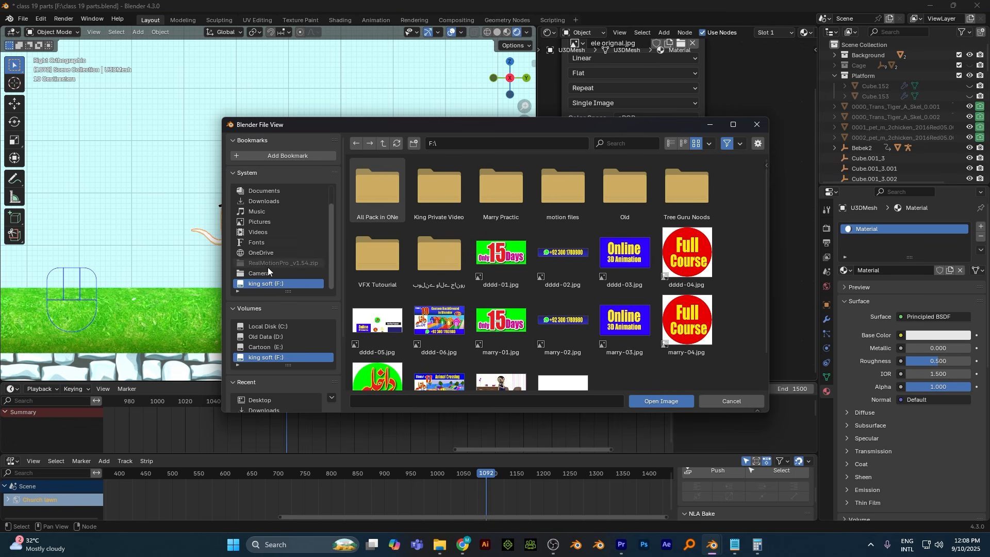
scroll(280, 206, up, 2)
click(274, 199)
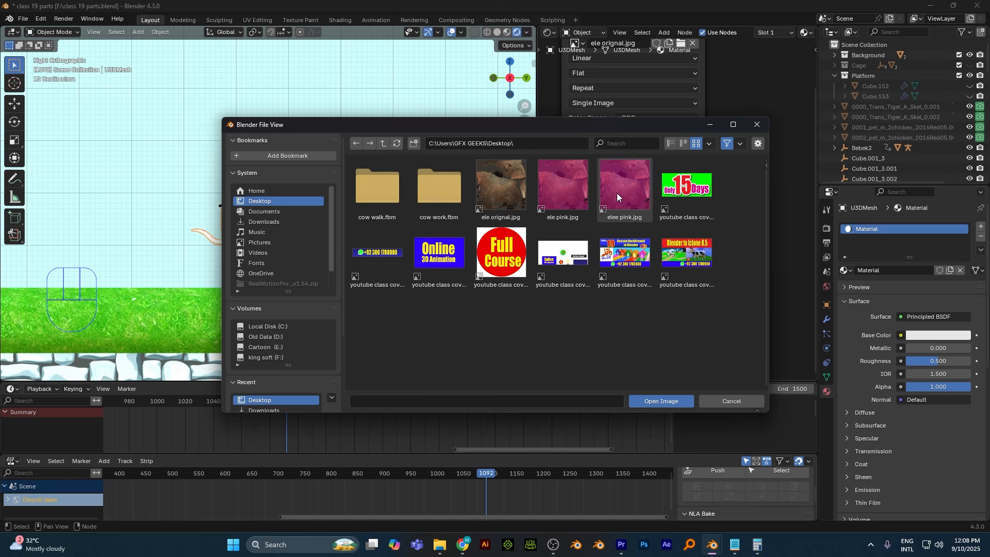
click(617, 193)
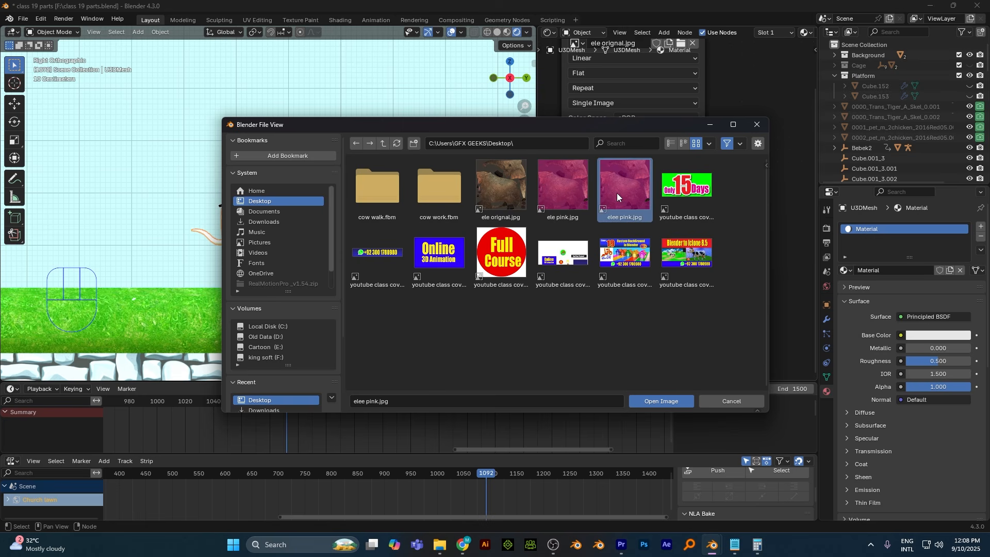
click(659, 404)
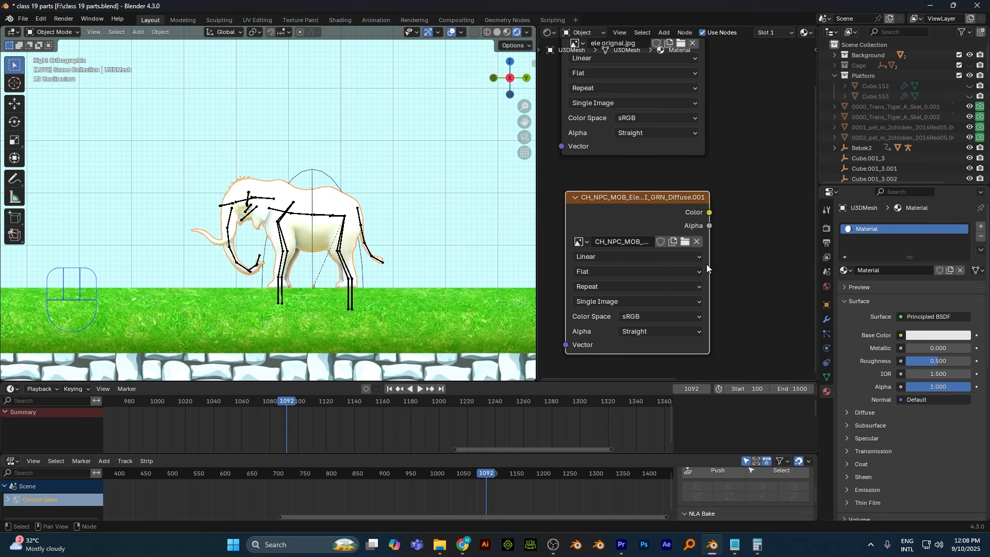
- Maximize the Shader Editor and move both image texture nodes farther from the Principled BSDF
scroll(670, 302, down, 2)
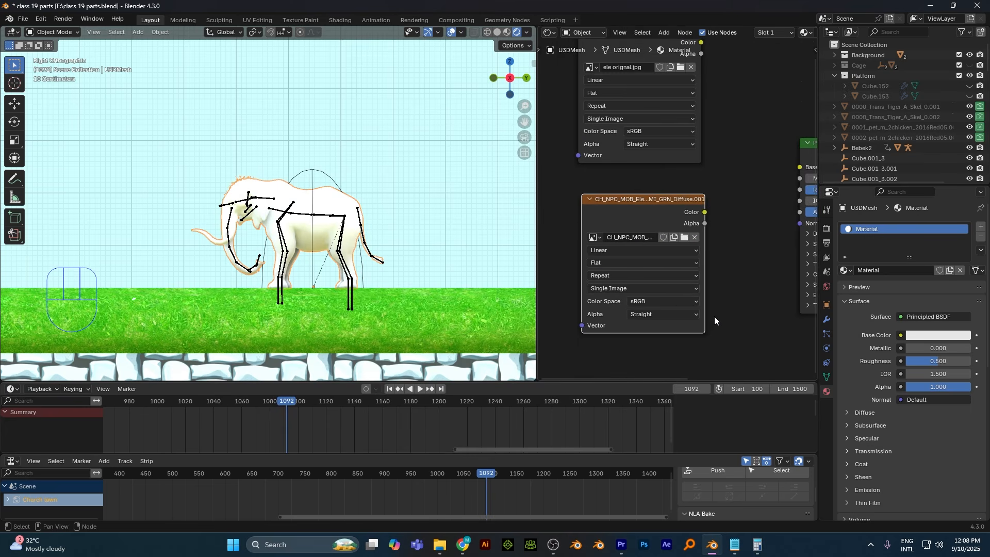
key(ctrl+space)
scroll(639, 339, down, 2)
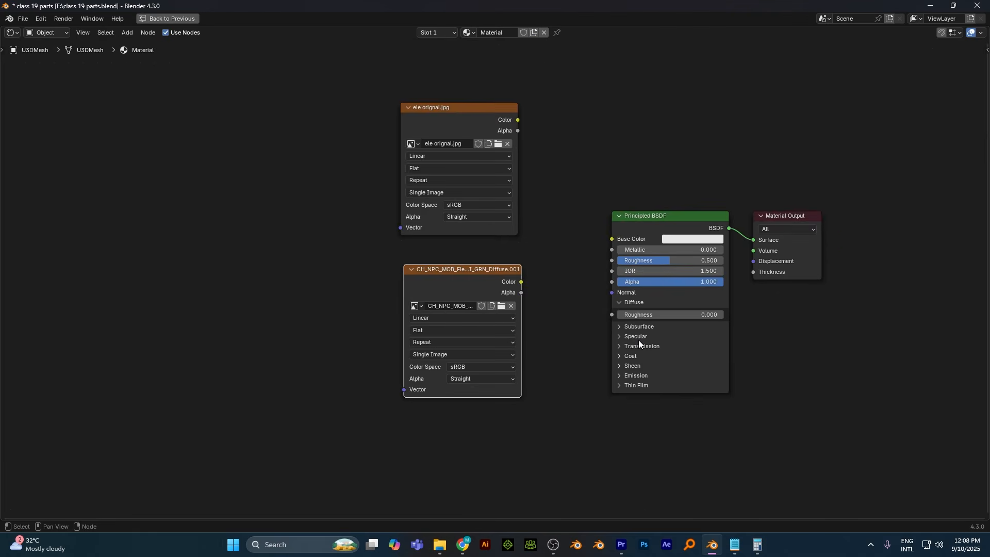
scroll(638, 339, up, 1)
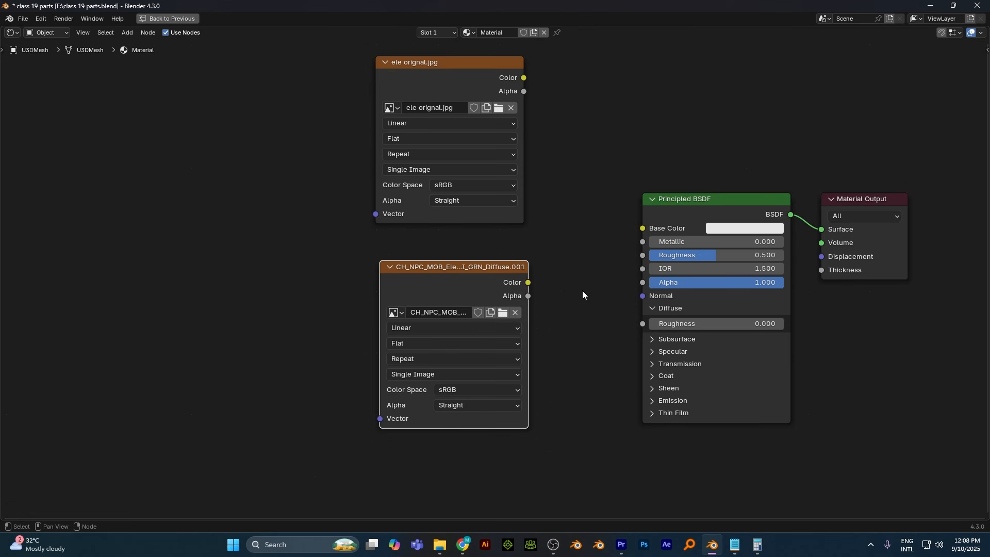
scroll(583, 296, down, 2)
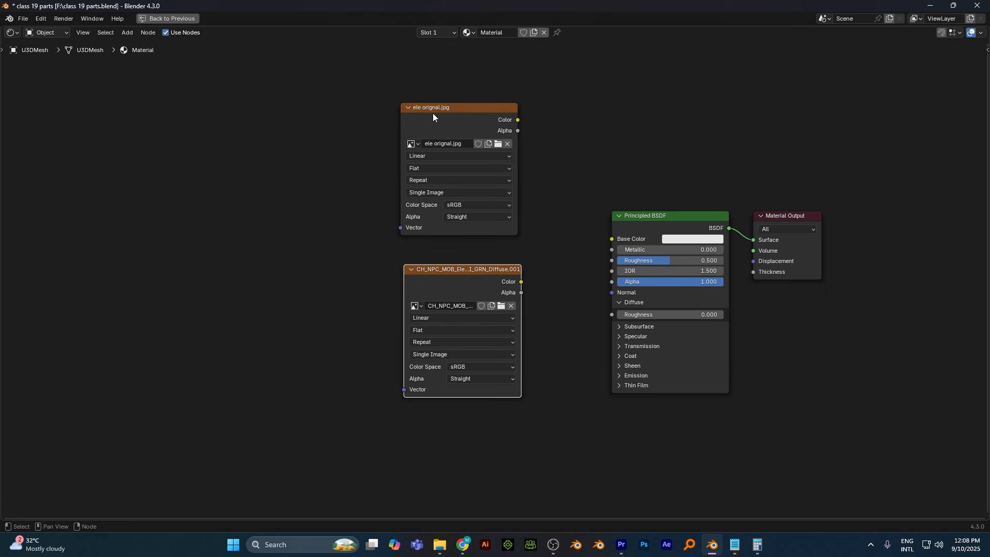
drag(428, 114, 286, 114)
drag(453, 273, 321, 277)
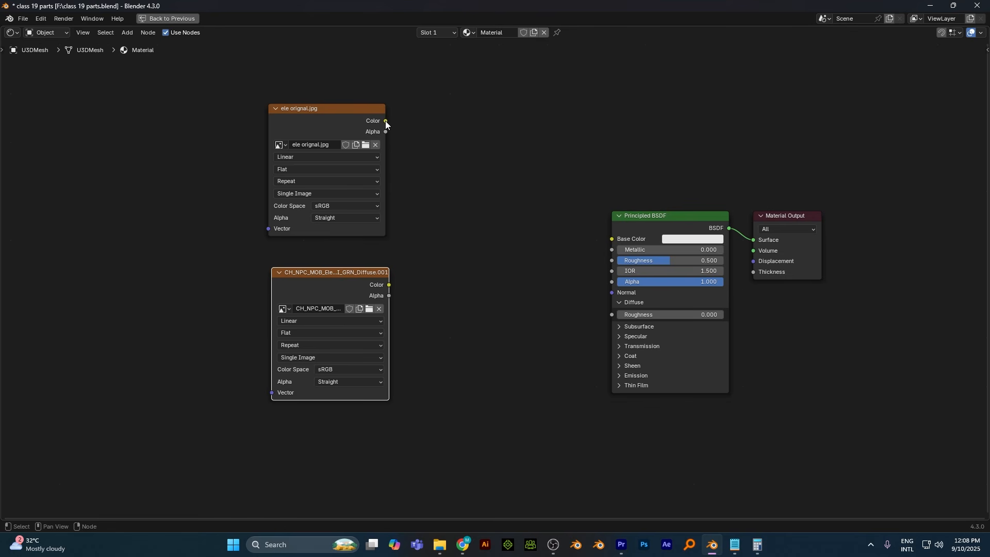
- Add a Mix Color node between the two image textures and the Principled BSDF
drag(385, 121, 612, 239)
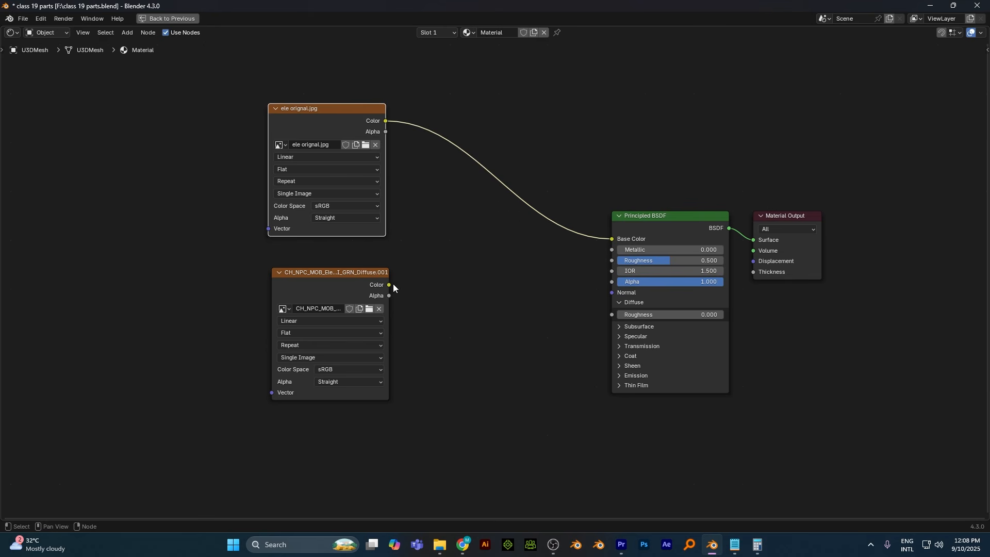
drag(390, 285, 428, 276)
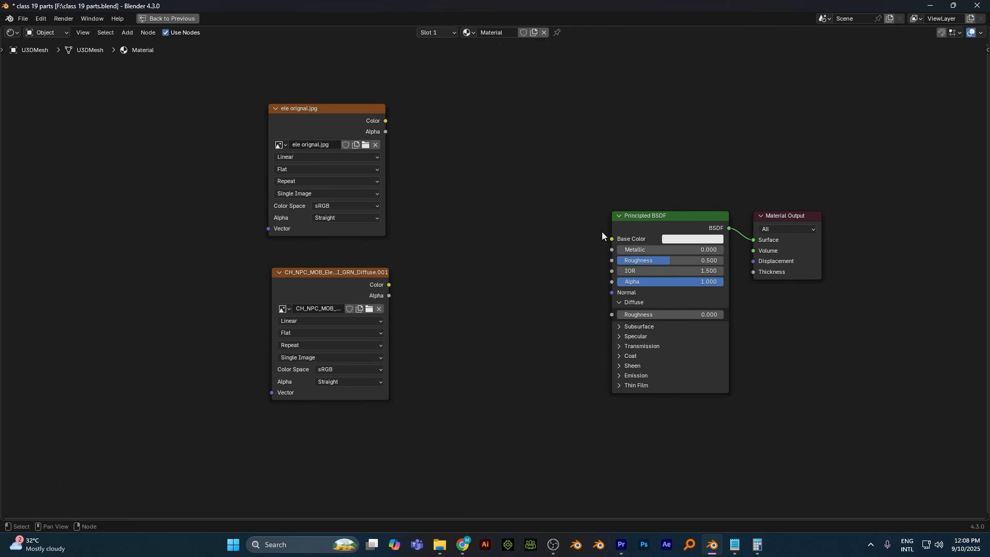
key(shift+a)
click(513, 225)
text(mix)
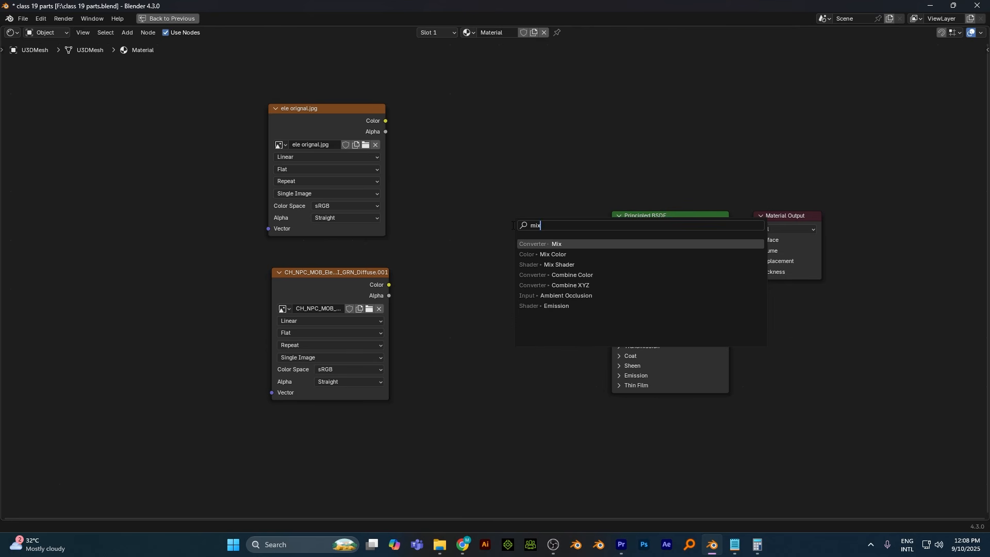
click(547, 254)
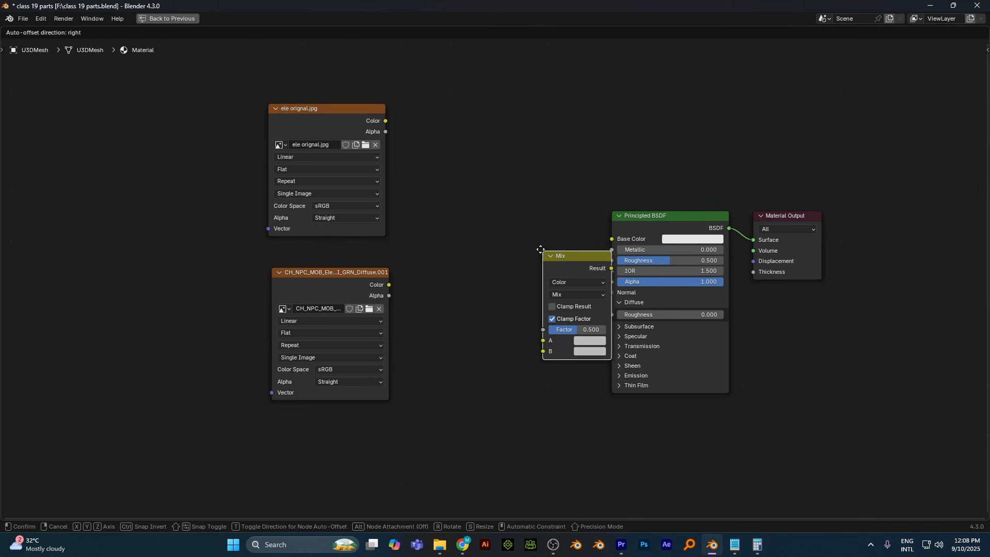
click(475, 189)
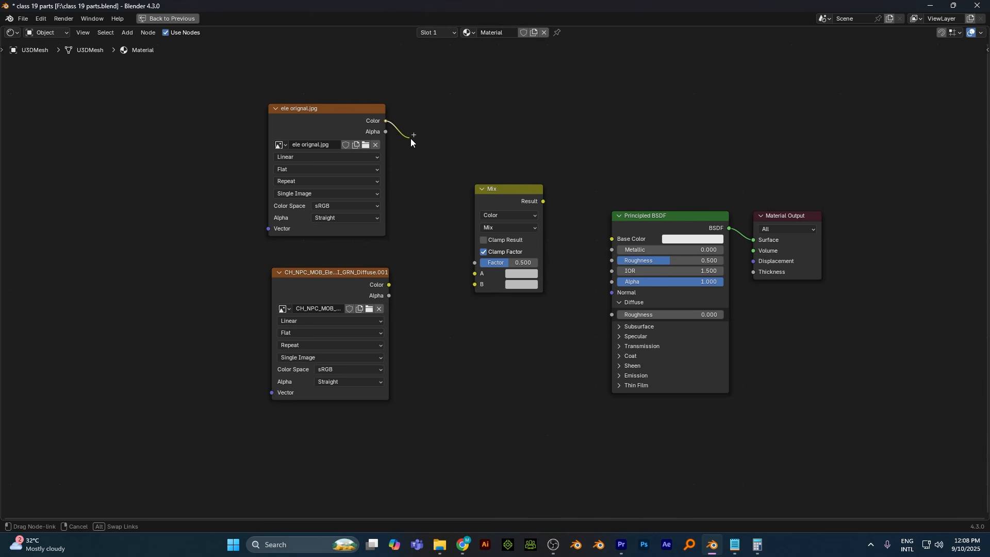
- Connect the original texture's Color to Mix input A, the pink texture's Color to B, and the Mix Result to Base Color
drag(411, 139, 408, 138)
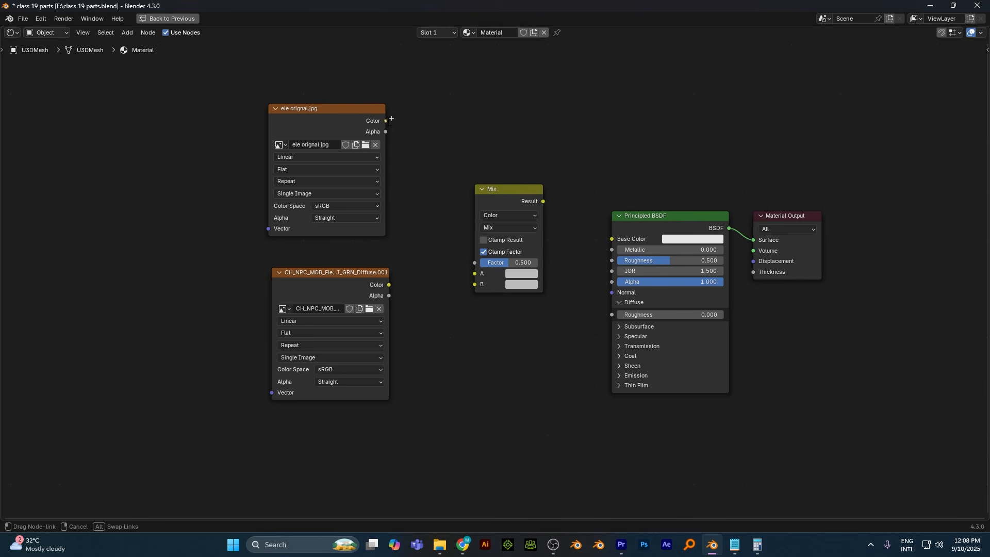
click(413, 75)
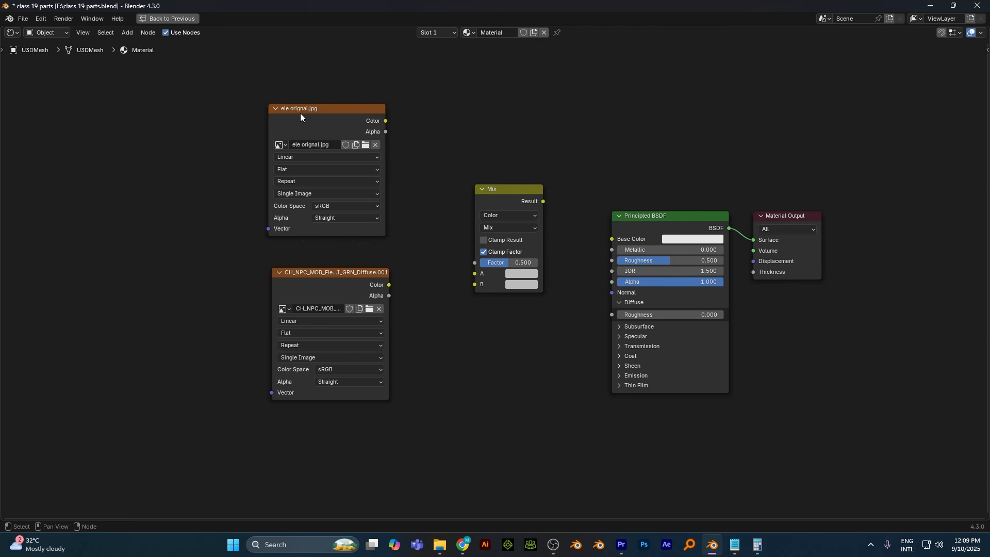
drag(385, 120, 475, 274)
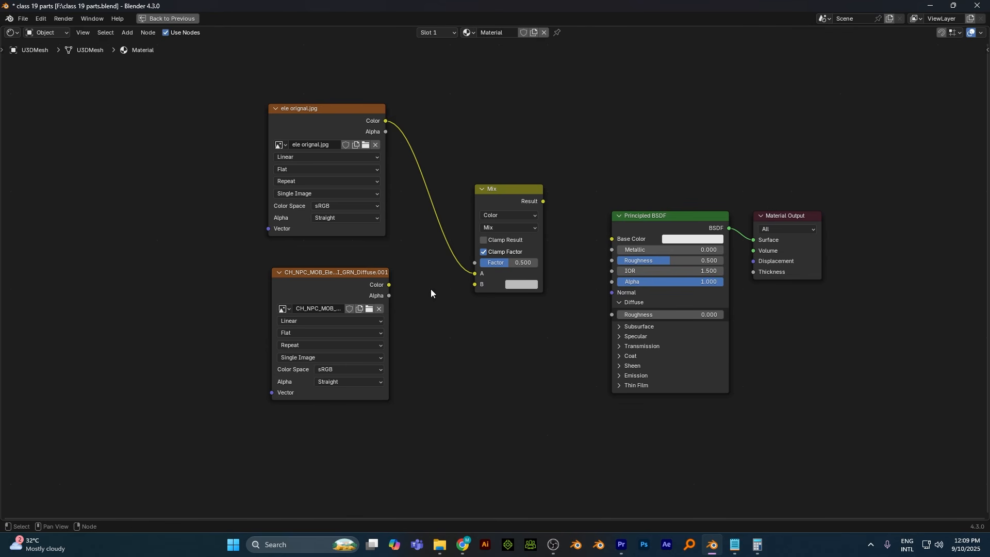
drag(389, 286, 475, 285)
click(545, 200)
drag(546, 201, 610, 240)
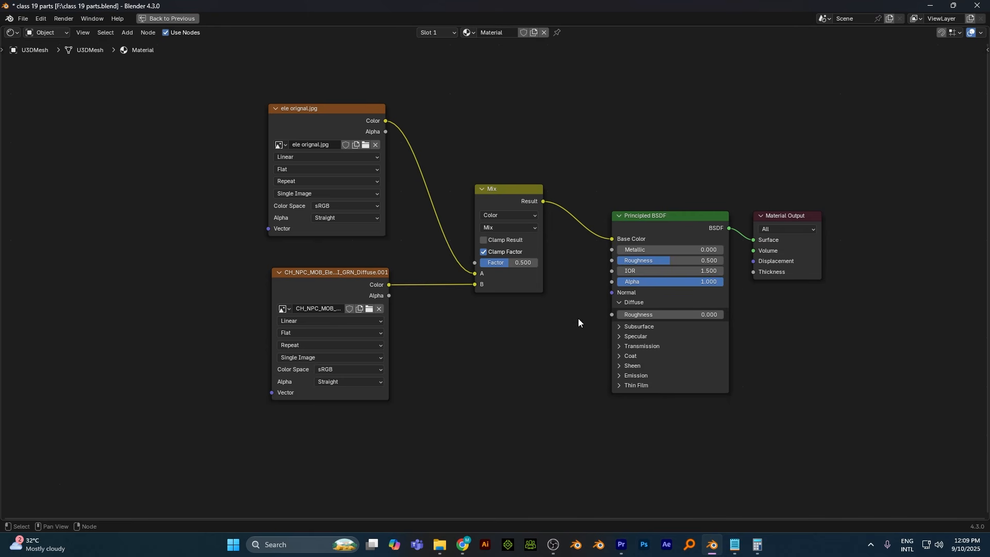
- Restore the split layout and examine the mixed texture on the elephant up close in perspective
key(ctrl+space)
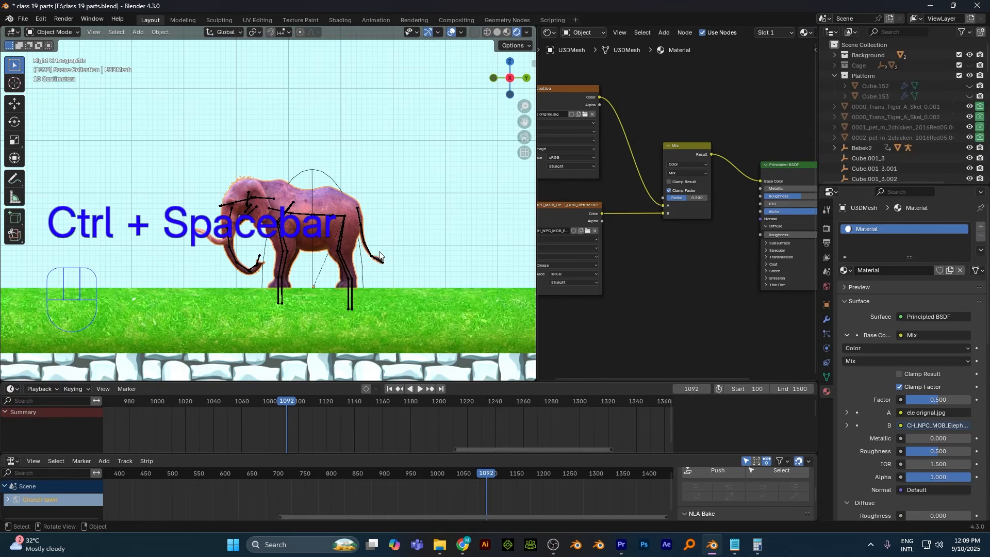
middle_drag(380, 243, 320, 256)
scroll(369, 253, up, 2)
scroll(320, 257, up, 1)
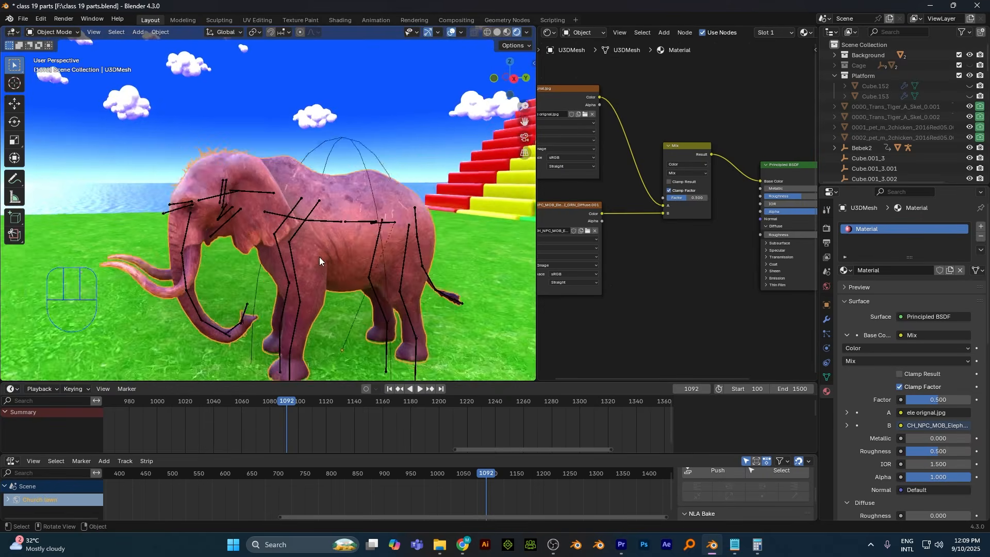
- Set the Mix node's Factor to 0.000 and insert a keyframe for it at frame 1092
scroll(320, 257, up, 1)
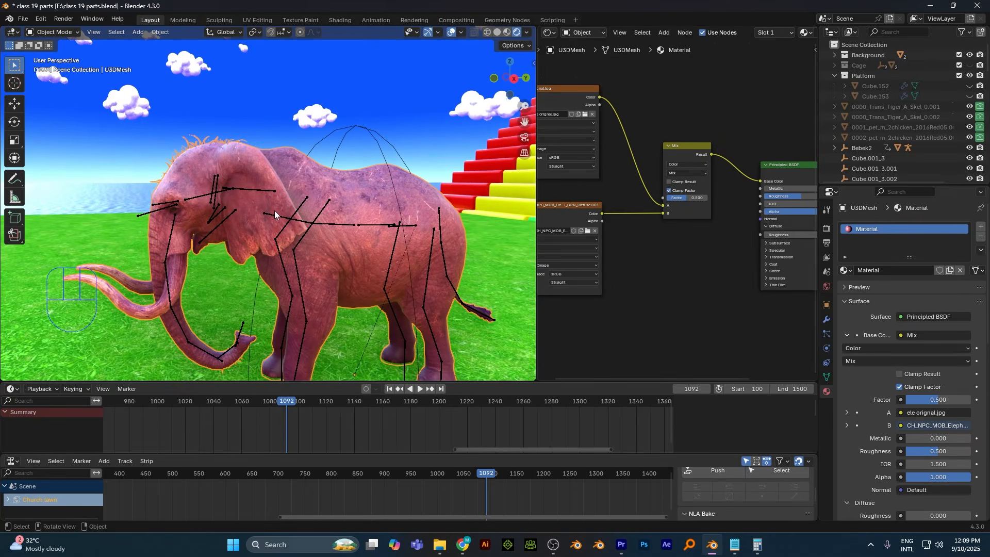
scroll(717, 233, up, 4)
scroll(701, 184, up, 1)
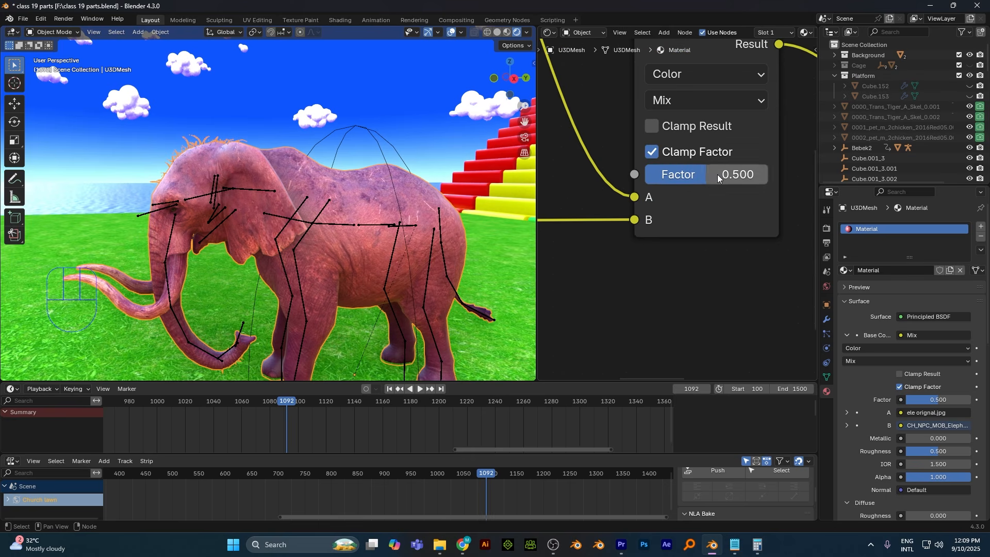
drag(717, 174, 650, 174)
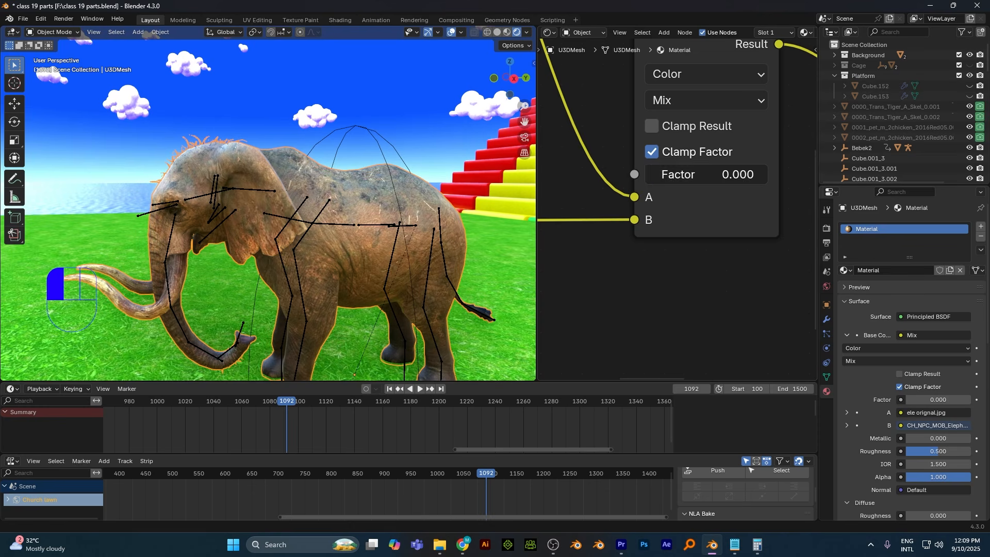
drag(675, 177, 645, 177)
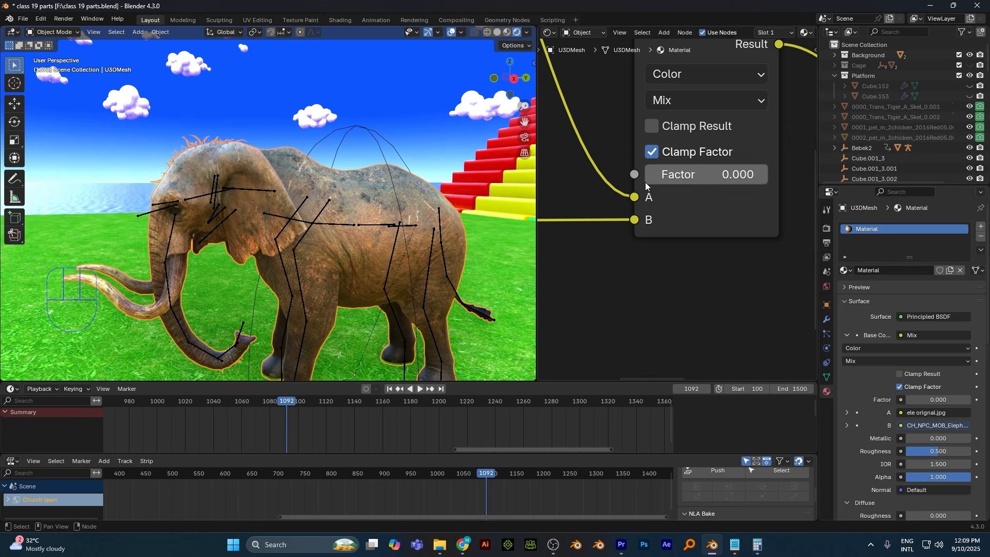
drag(743, 177, 698, 178)
key(i)
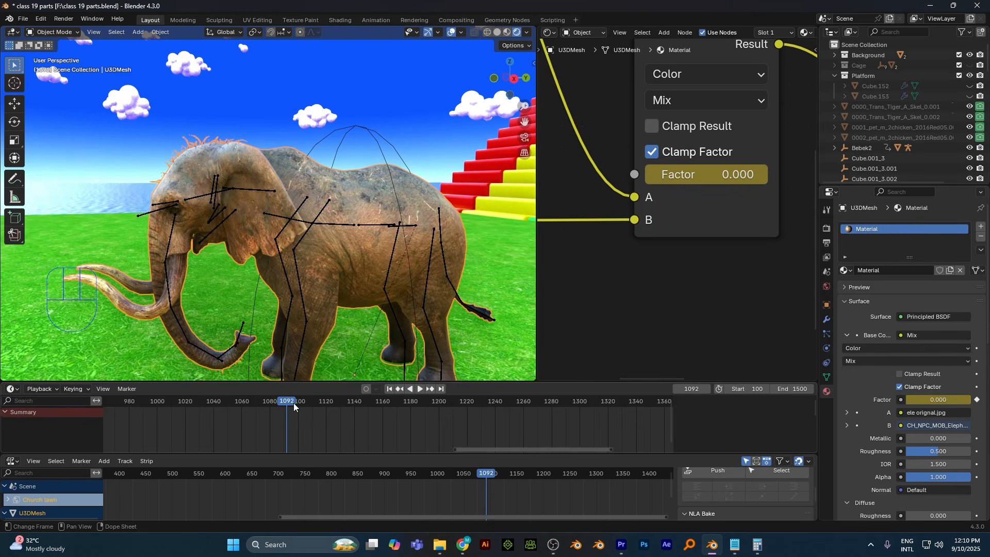
- Keyframe the Mix Factor at 1.000 on frame 1093 and compare the elephant's texture on the two adjacent frames
key(Right)
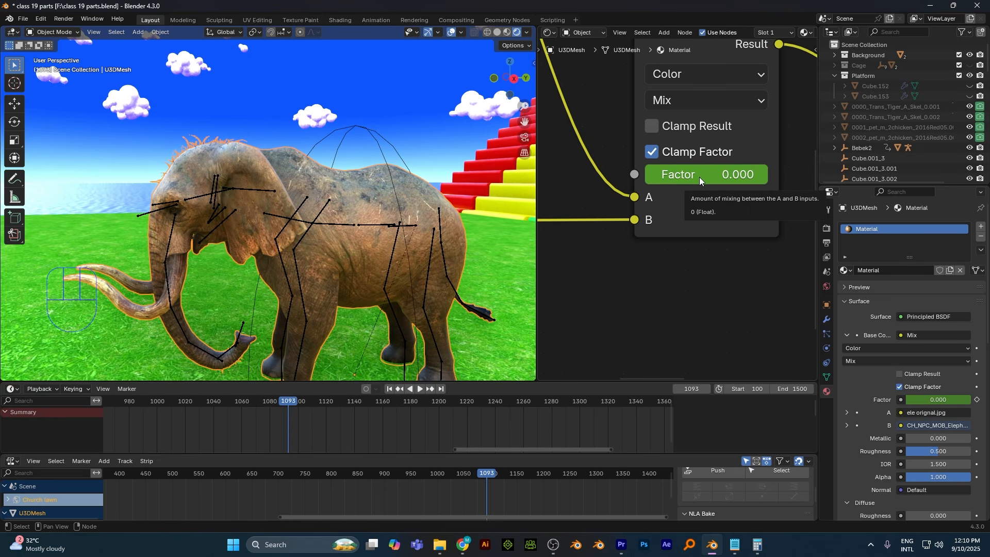
drag(657, 174, 756, 166)
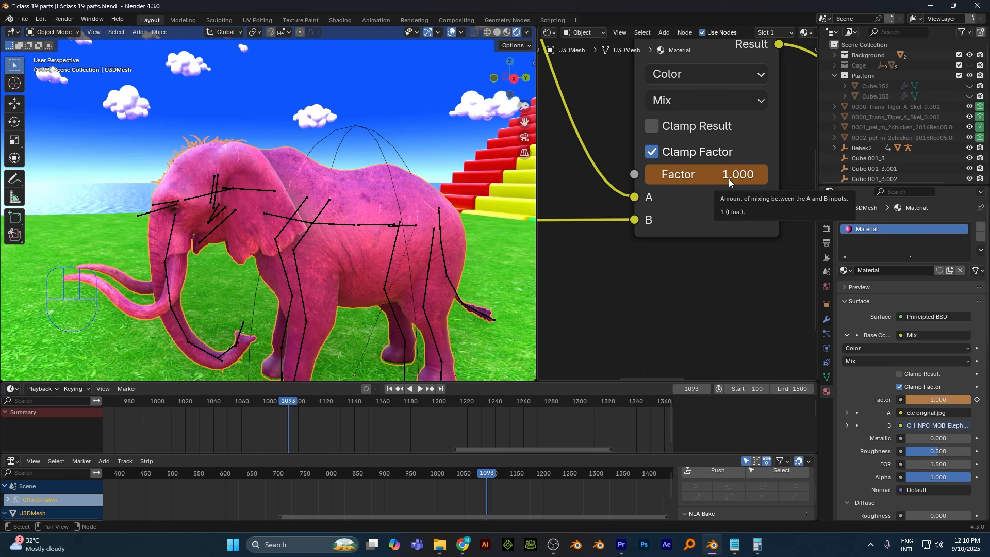
key(i)
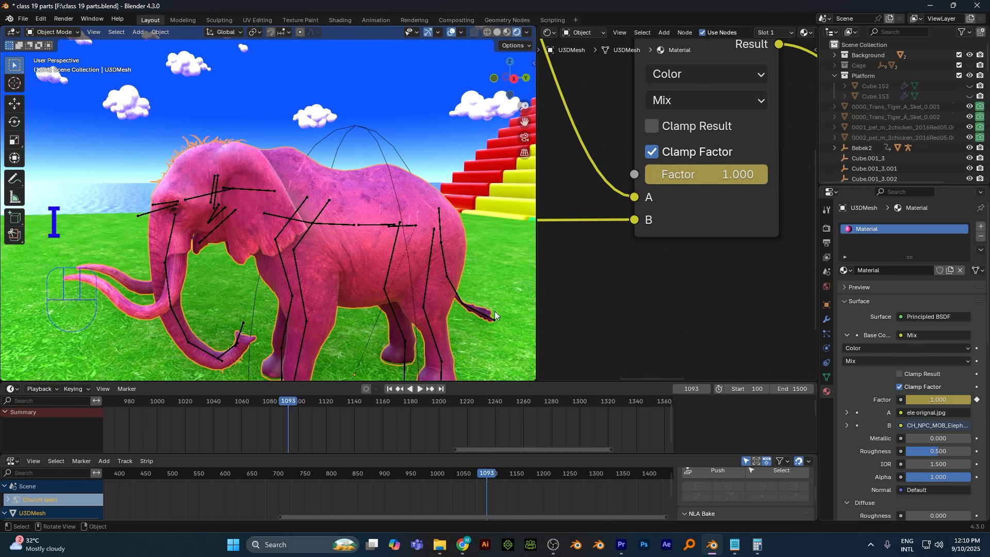
key(Left)
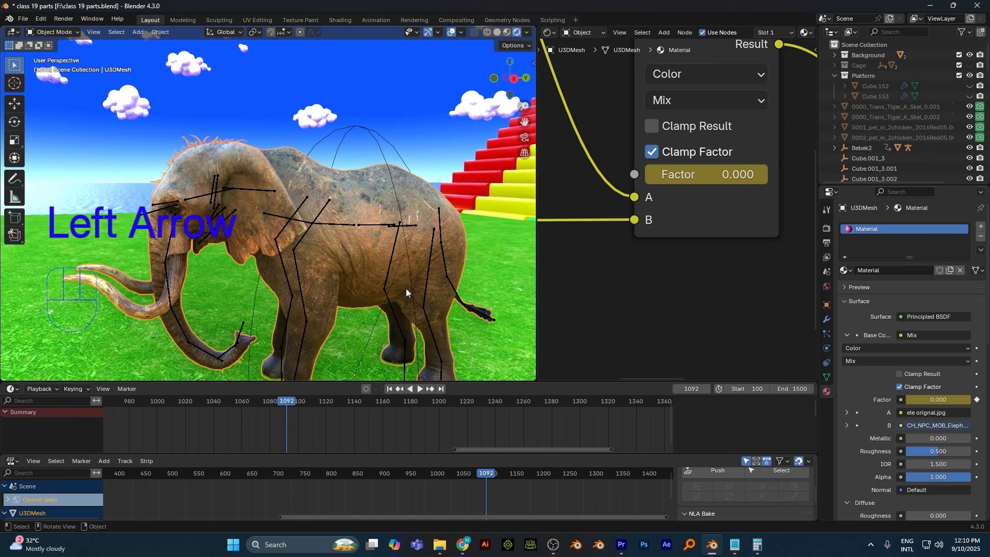
key(Right)
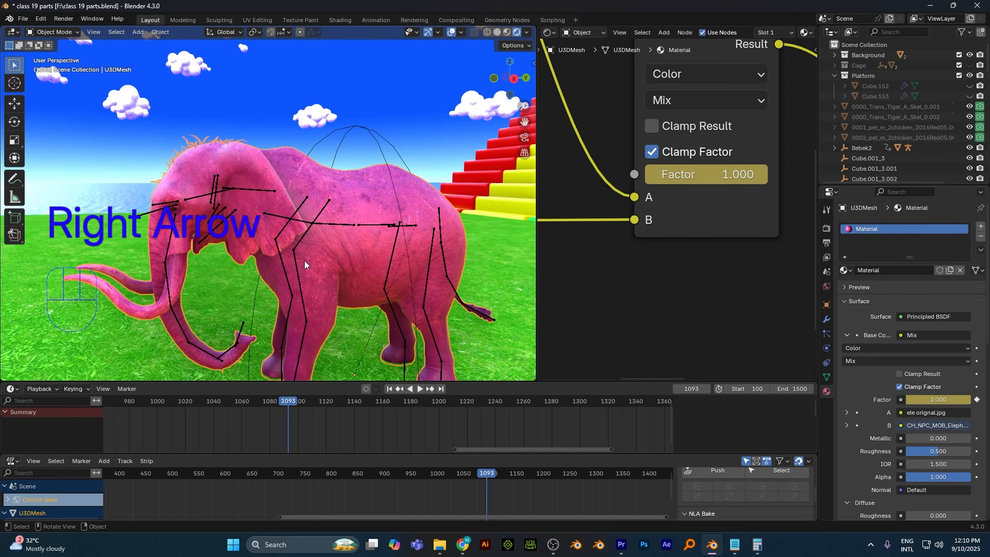
- Unhide the striped dome objects around the elephant and turn off the viewport overlays
scroll(401, 237, down, 4)
middle_drag(404, 231, 391, 232)
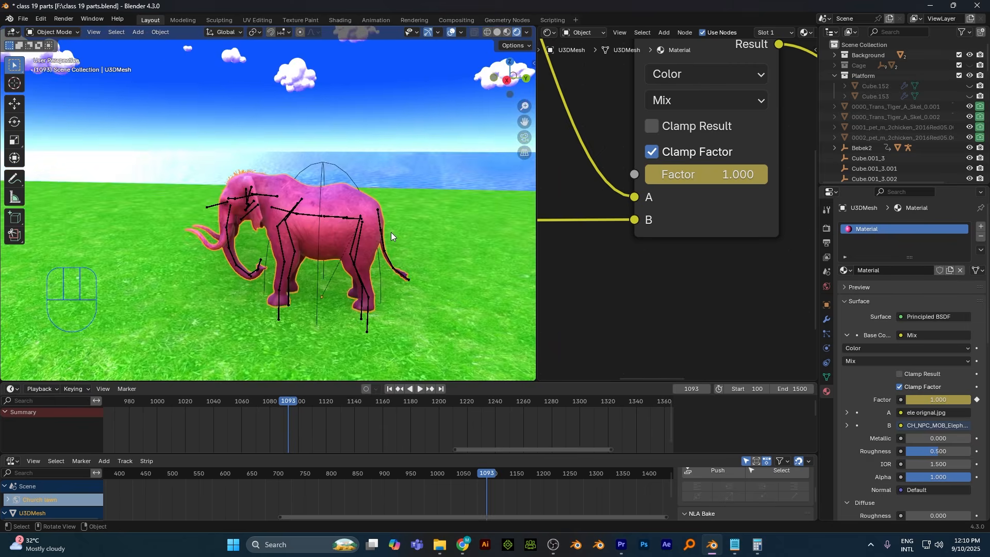
scroll(391, 232, down, 4)
alt+middle_drag(364, 264, 386, 264)
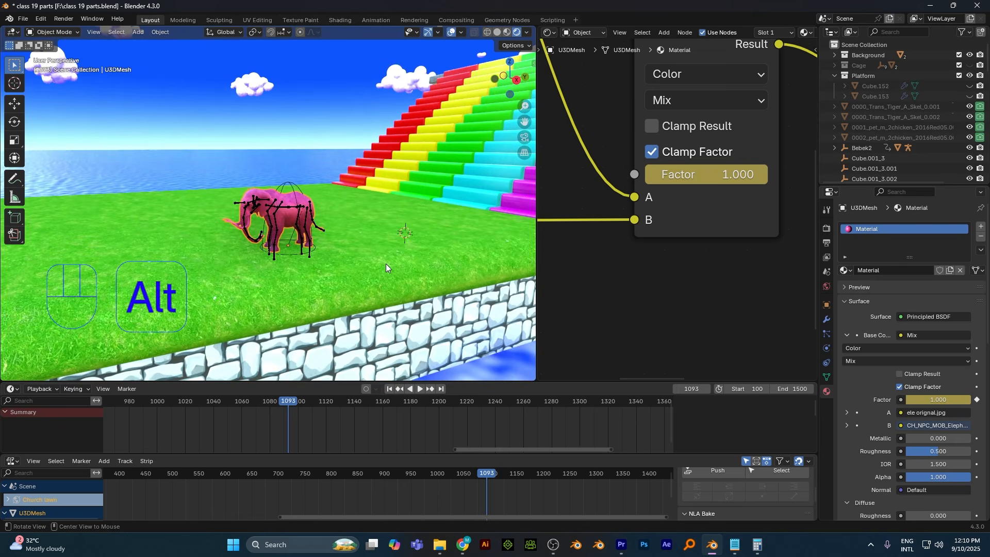
key(alt+h)
scroll(385, 264, up, 4)
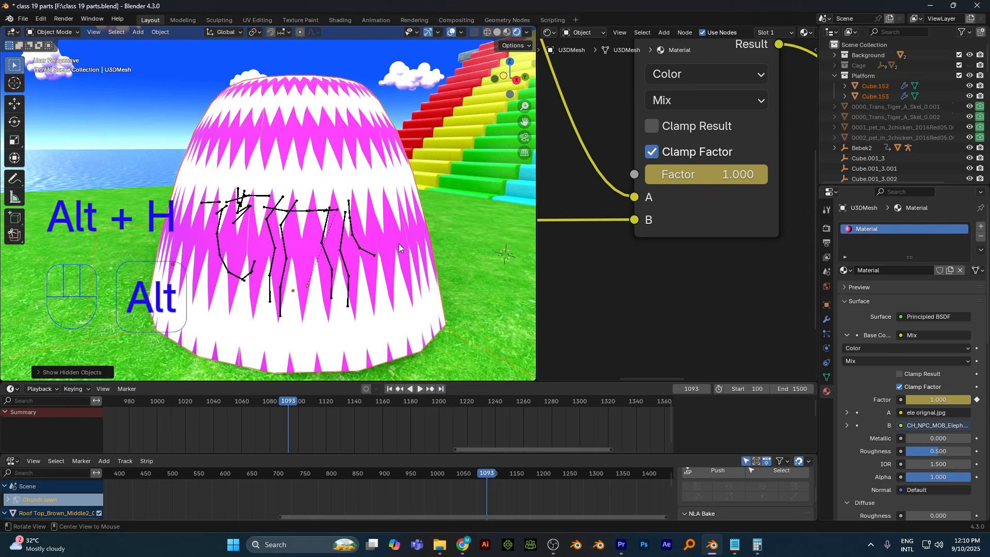
alt+middle_drag(398, 244, 412, 107)
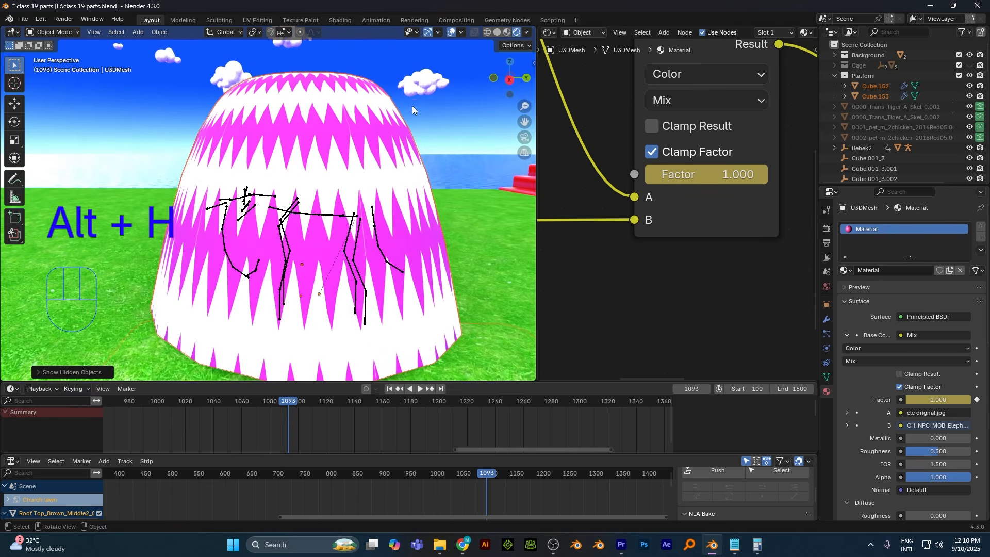
click(451, 32)
- Play the animation from frame 1006 to about frame 1156 and examine the elephant's texture change through the dome
scroll(397, 303, down, 3)
drag(287, 401, 165, 392)
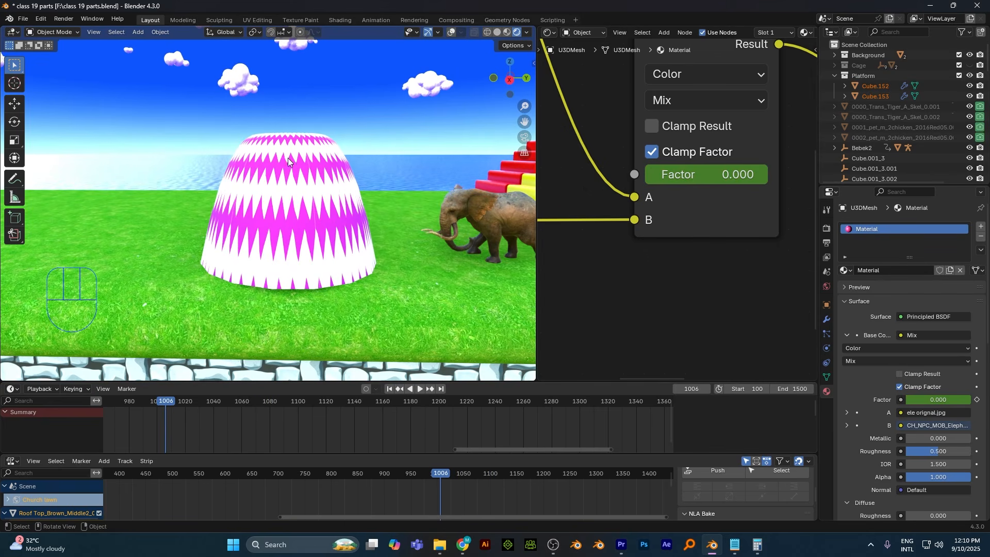
key(space)
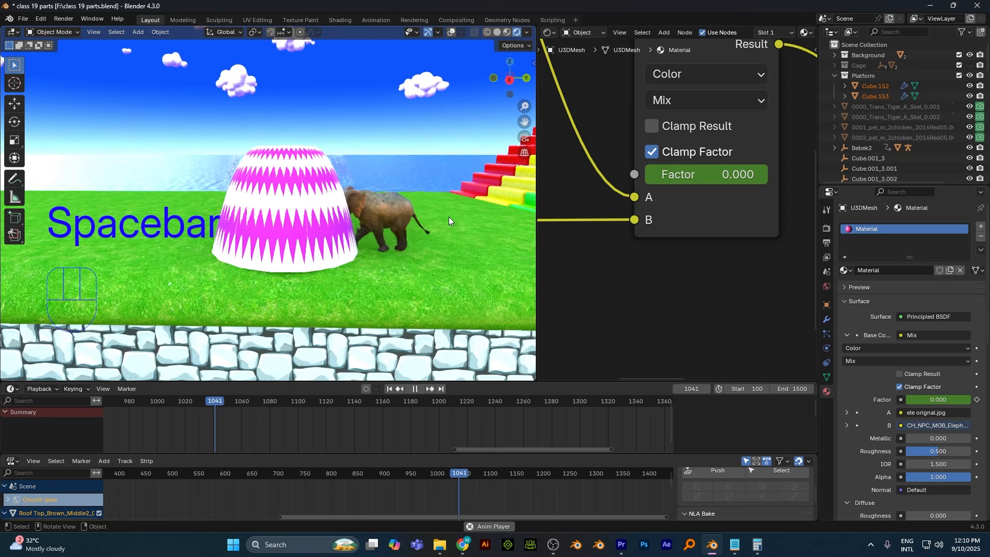
alt+drag(263, 256, 376, 253)
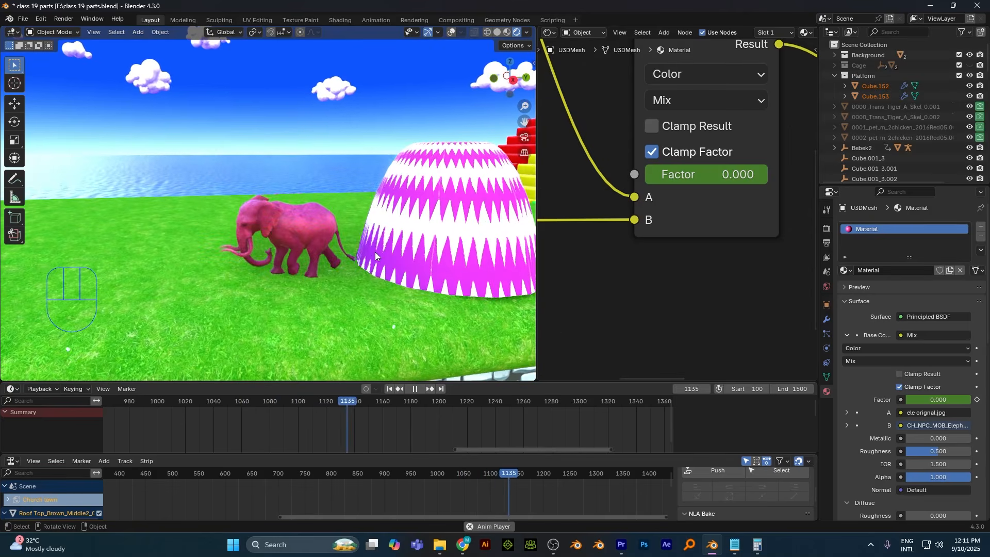
key(space)
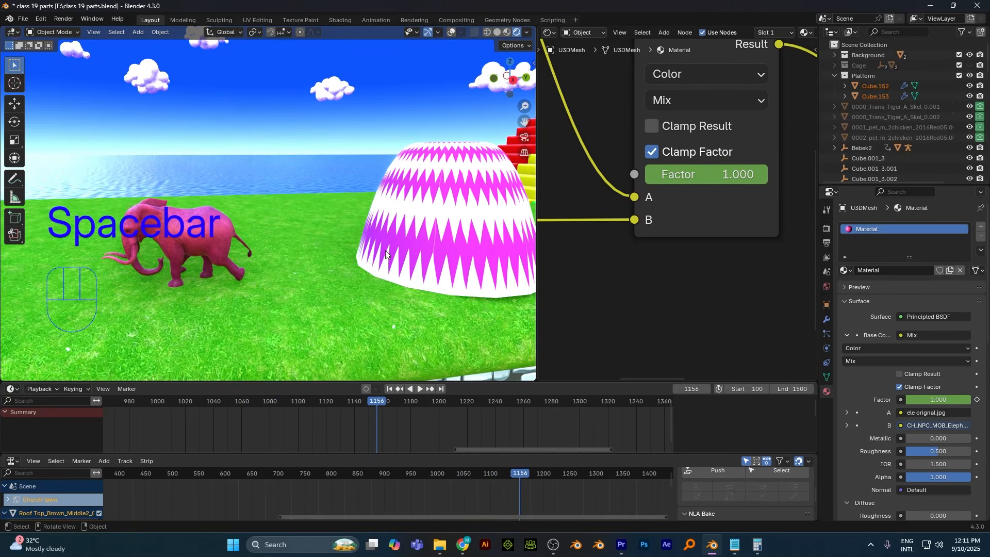
scroll(402, 228, down, 2)
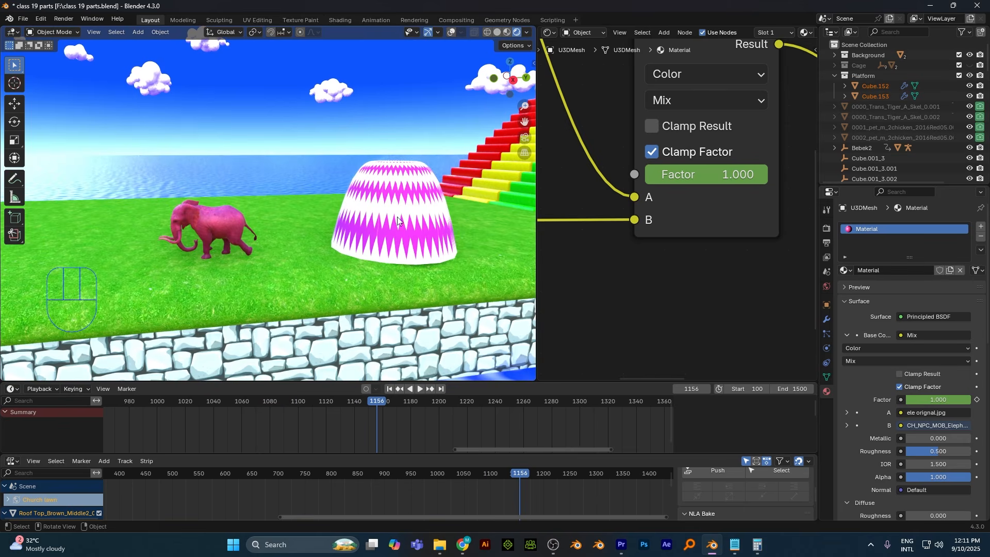
scroll(384, 247, down, 1)
alt+drag(451, 231, 416, 234)
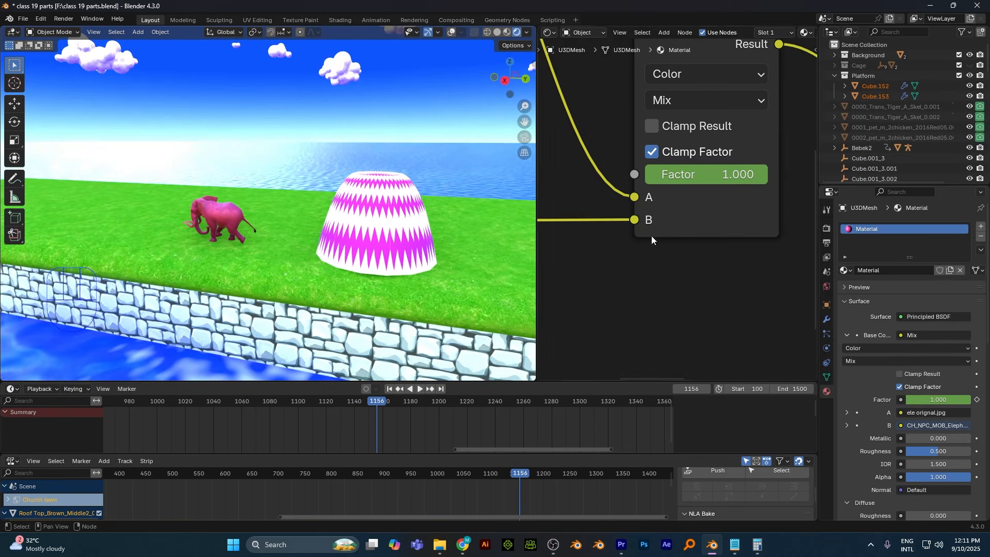
alt+drag(292, 295, 328, 296)
scroll(328, 296, up, 2)
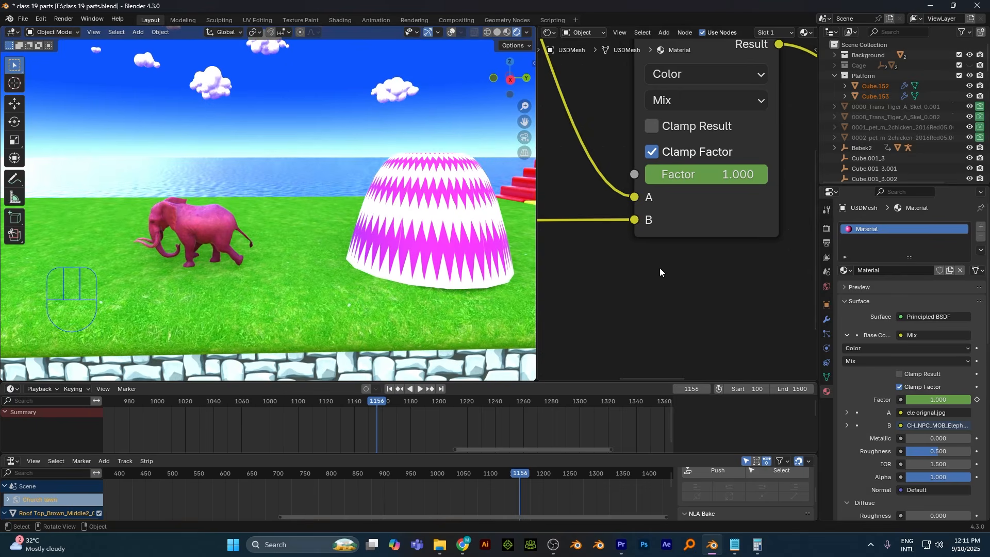
- Show the whole node tree and widen the 3D viewport over most of the Shader Editor, framing the elephant and dome
scroll(661, 267, down, 4)
scroll(661, 277, down, 2)
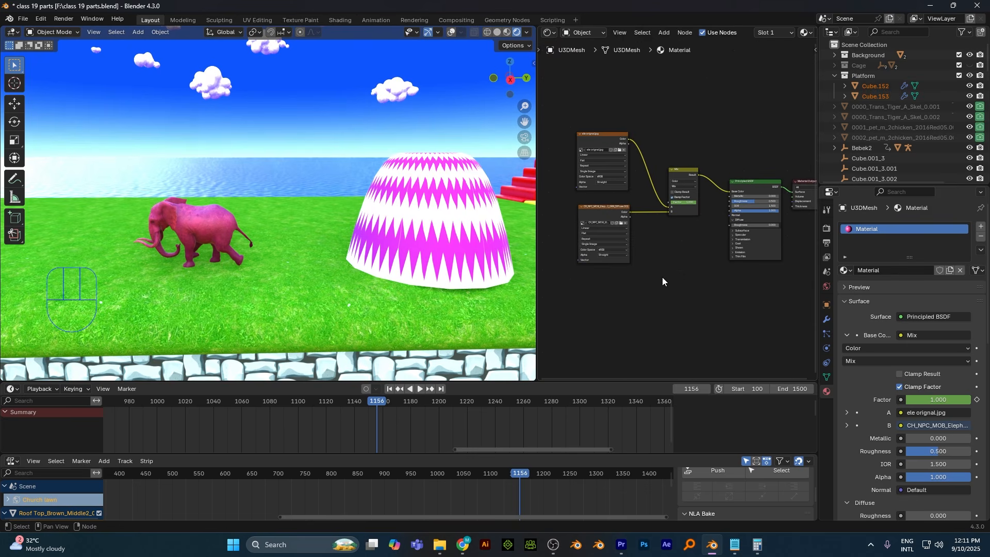
drag(537, 96, 772, 124)
scroll(488, 266, down, 5)
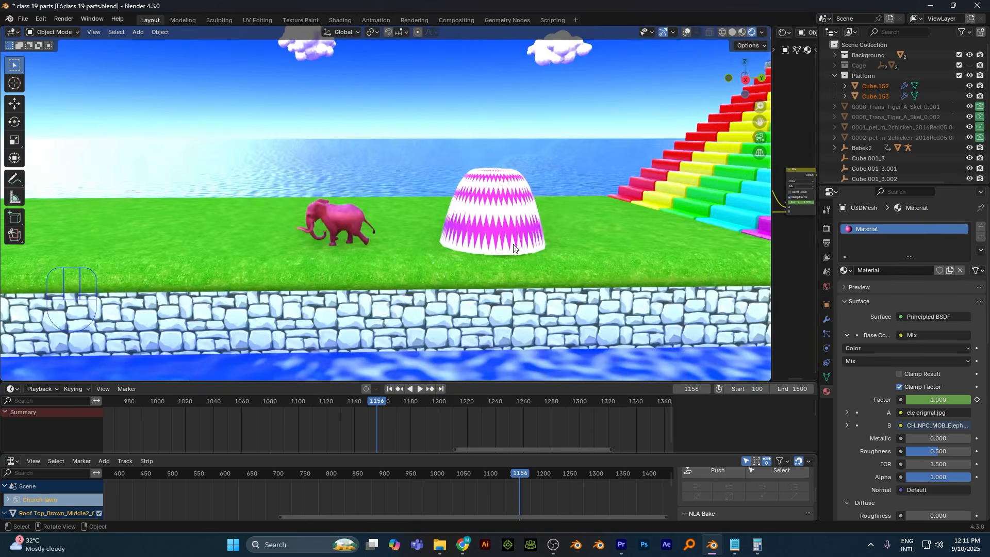
scroll(489, 273, up, 3)
- Examine the elephant and dome in right side view, scrub to frame 1180, and view the scene again in perspective
key(KP_3)
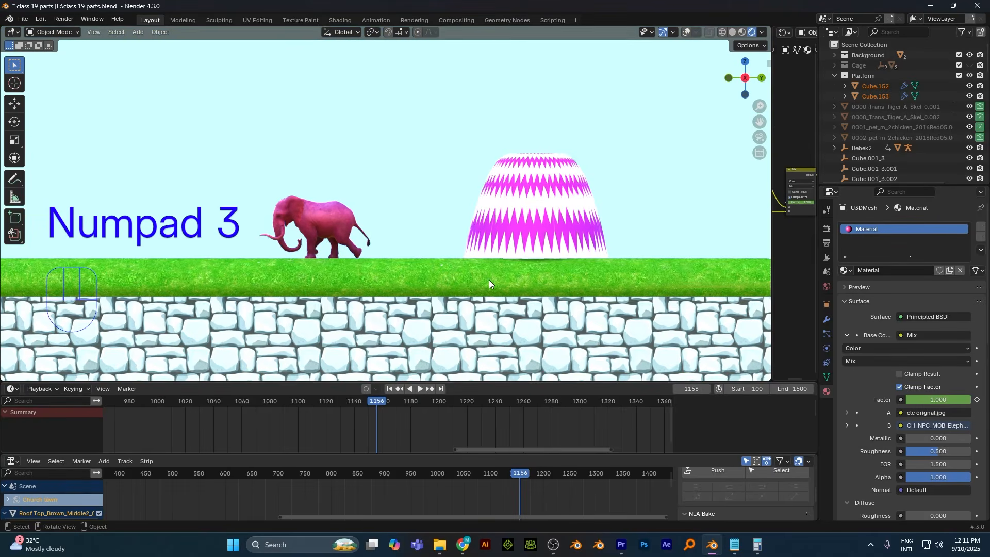
click(372, 401)
drag(372, 402, 411, 401)
scroll(439, 242, down, 2)
key(alt)
middle_drag(432, 221, 425, 249)
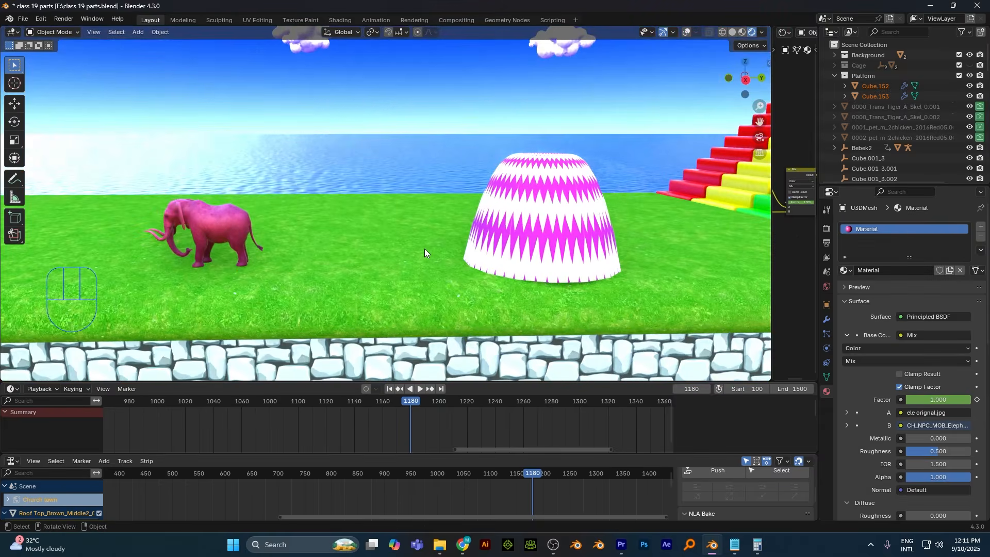